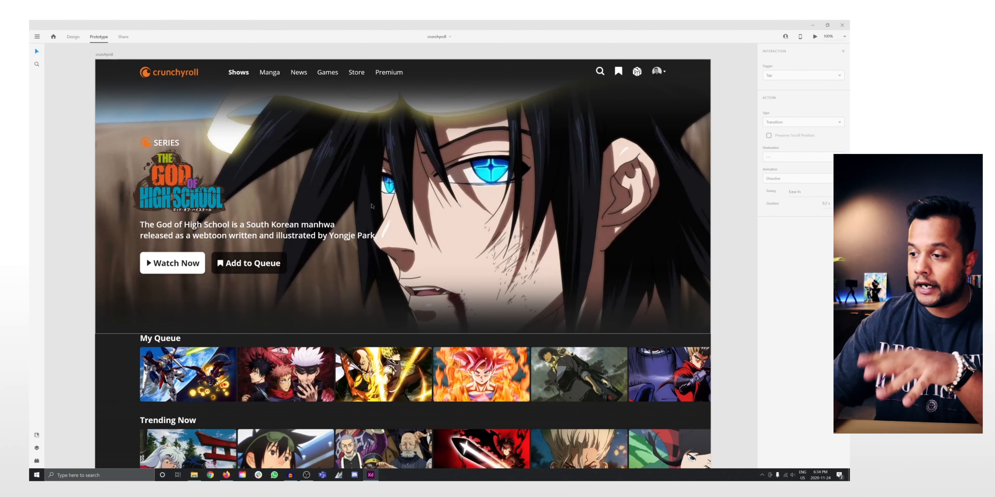
Look over the finished Crunchyroll design, including the series banner and the My Queue and Trending Now rows
{"action": "scroll", "coordinate": [372, 205], "scroll_direction": "down", "scroll_amount": 5}
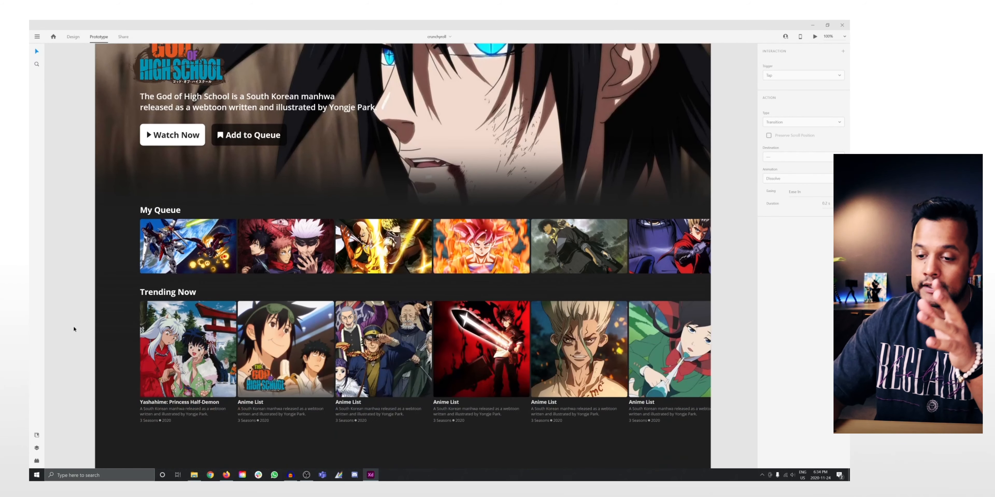
{"action": "scroll", "coordinate": [153, 397], "scroll_direction": "up", "scroll_amount": 1}
{"action": "scroll", "coordinate": [204, 369], "scroll_direction": "up", "scroll_amount": 3}
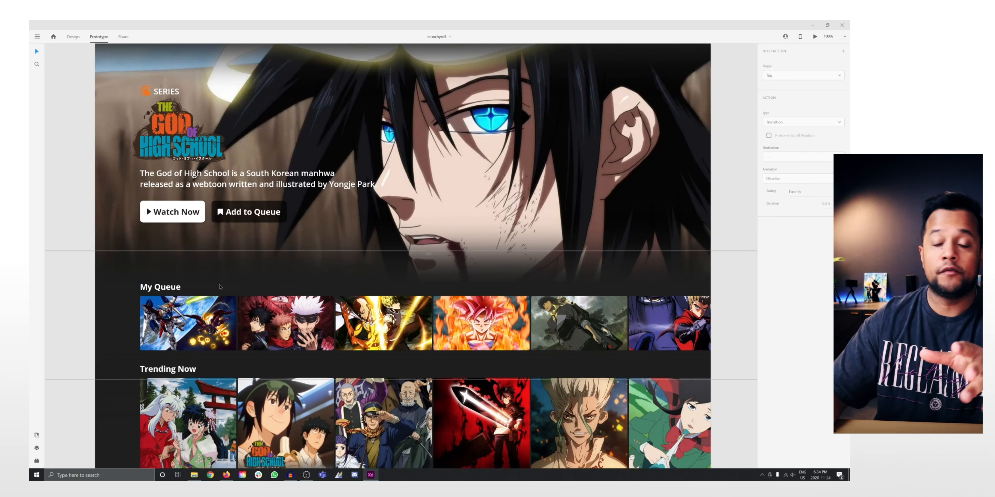
{"action": "scroll", "coordinate": [220, 287], "scroll_direction": "up", "scroll_amount": 3}
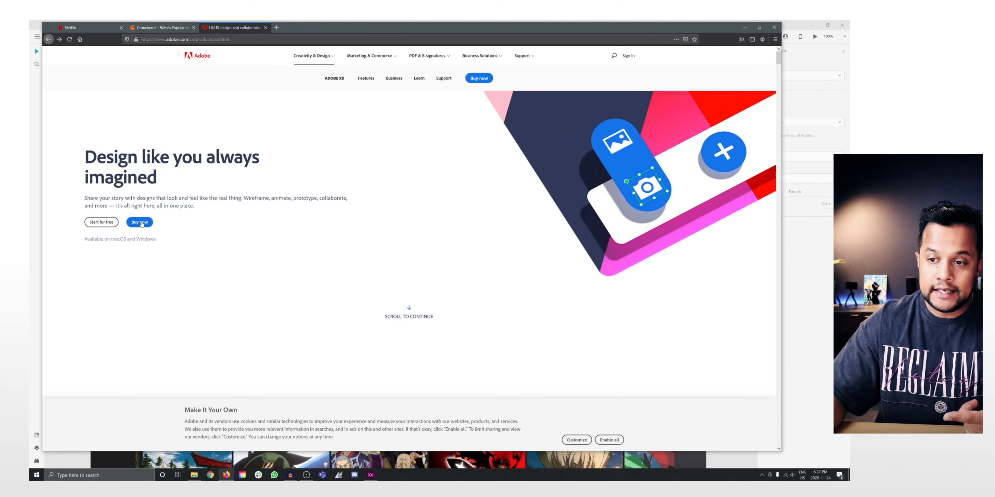
Start the free Adobe XD download from the product page and open XD from Creative Cloud Desktop
{"action": "left_click", "coordinate": [104, 222]}
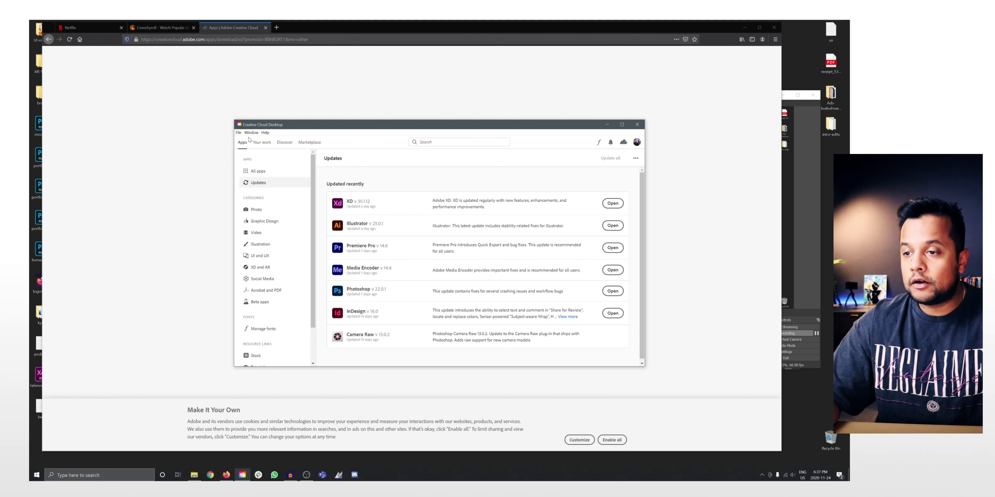
{"action": "left_click", "coordinate": [613, 204]}
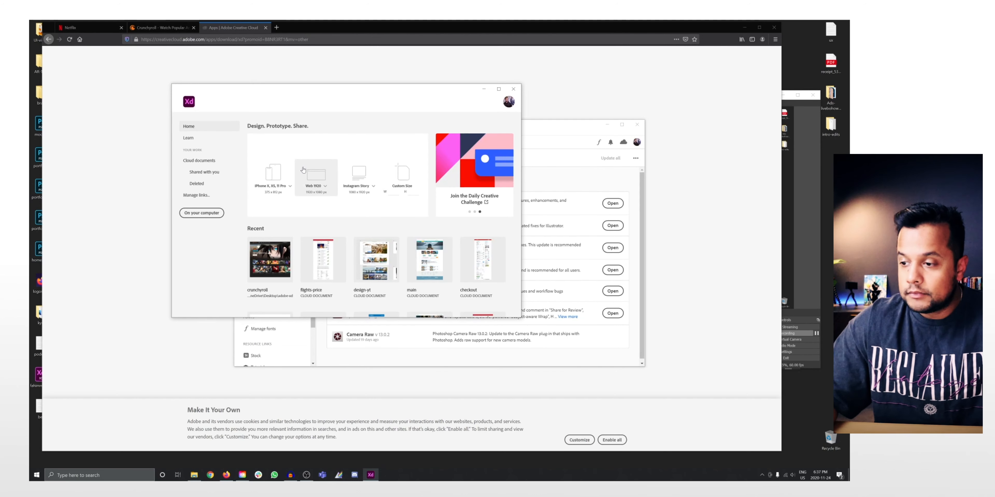
Create a new document with the Web 1920 preset and maximize its window
{"action": "scroll", "coordinate": [288, 306], "scroll_direction": "down", "scroll_amount": 3}
{"action": "scroll", "coordinate": [288, 306], "scroll_direction": "up", "scroll_amount": 2}
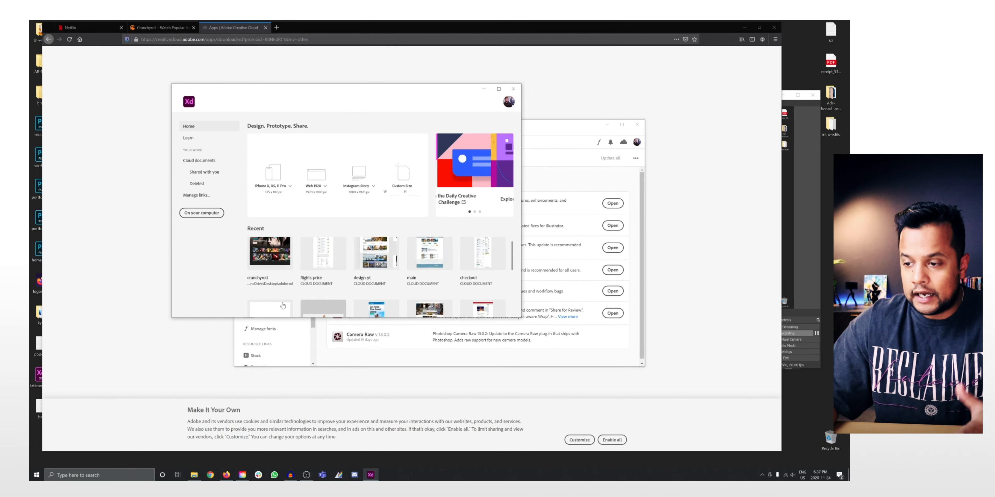
{"action": "scroll", "coordinate": [288, 306], "scroll_direction": "up", "scroll_amount": 1}
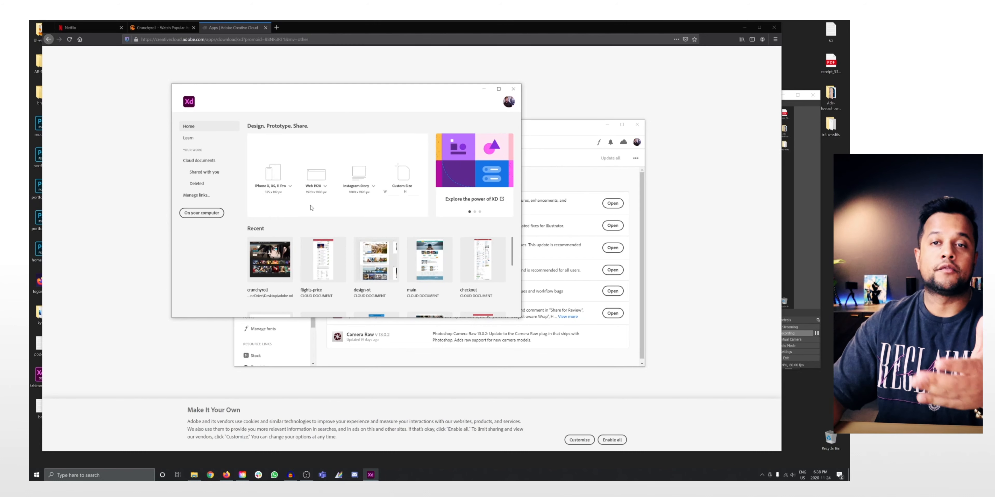
{"action": "scroll", "coordinate": [354, 267], "scroll_direction": "down", "scroll_amount": 2}
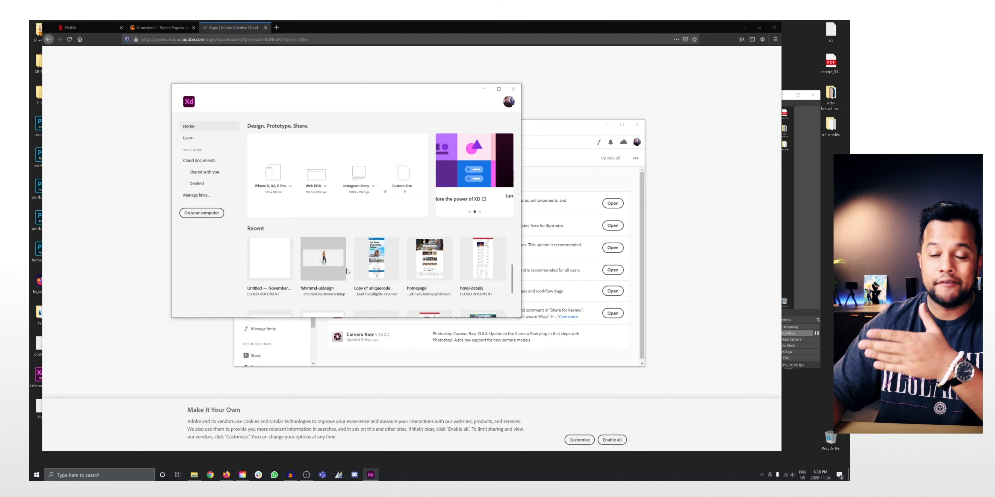
{"action": "left_click", "coordinate": [314, 181]}
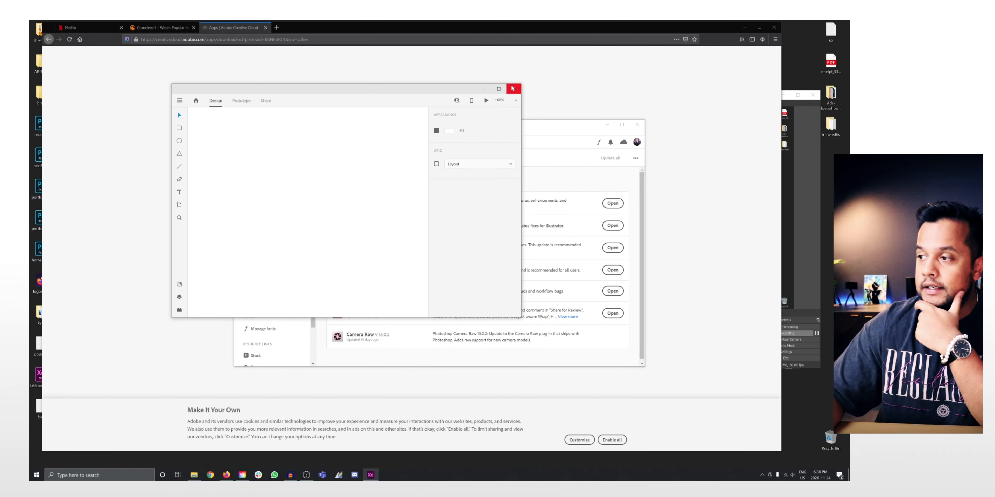
{"action": "left_click", "coordinate": [501, 89]}
View the artboard at 100% and move it slightly up and left on the canvas
{"action": "left_click_drag", "start_coordinate": [304, 176], "coordinate": [555, 257]}
{"action": "key", "text": "ctrl+1"}
{"action": "left_click_drag", "start_coordinate": [301, 150], "coordinate": [237, 235]}
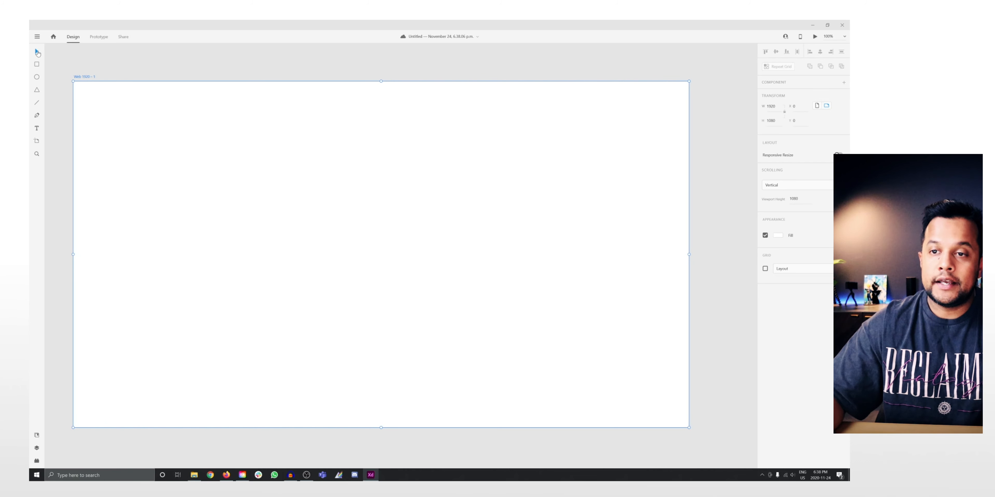
{"action": "left_click_drag", "start_coordinate": [83, 77], "coordinate": [101, 69]}
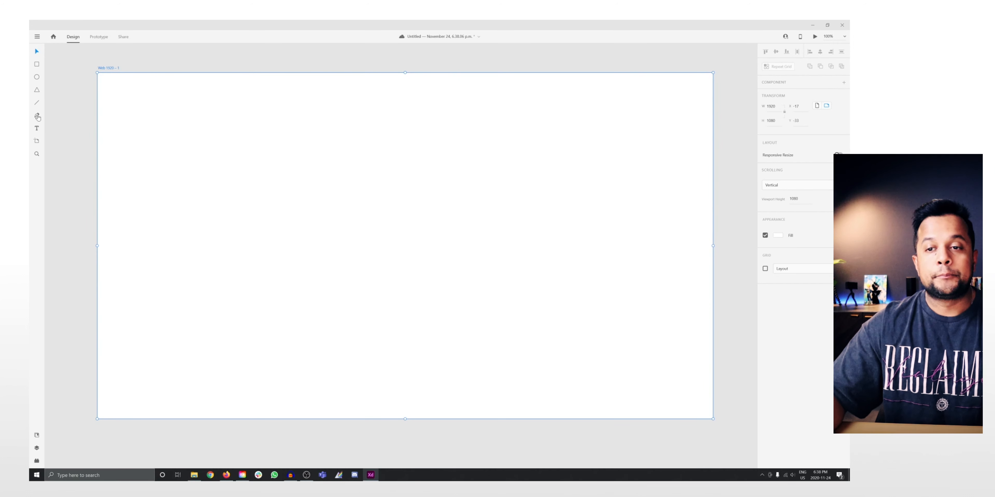
Draw a closed four-sided shape with the Pen tool in the upper left area of the artboard
{"action": "left_click", "coordinate": [201, 132]}
{"action": "left_click", "coordinate": [264, 139]}
{"action": "left_click", "coordinate": [237, 202]}
{"action": "left_click", "coordinate": [179, 159]}
{"action": "left_click", "coordinate": [202, 132]}
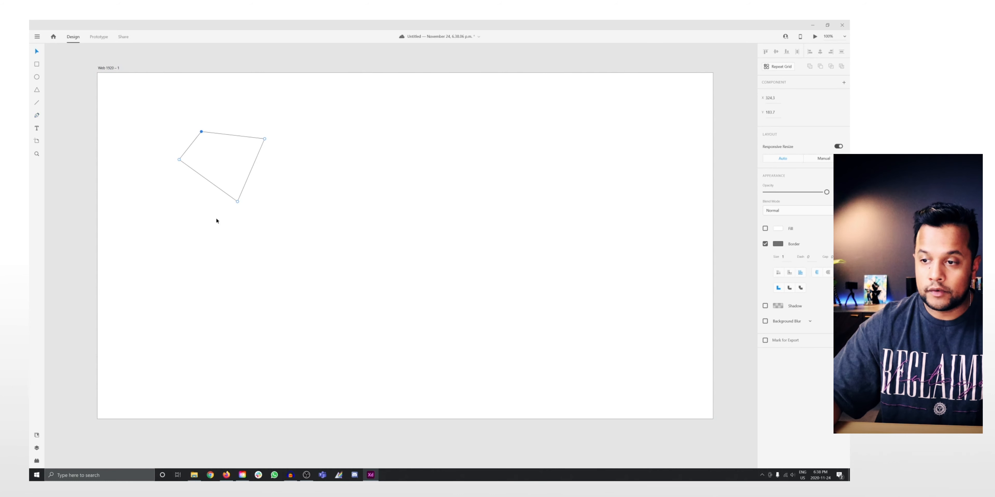
Undo the pen shape's closing segment and delete the remaining path
{"action": "key", "text": "ctrl+z"}
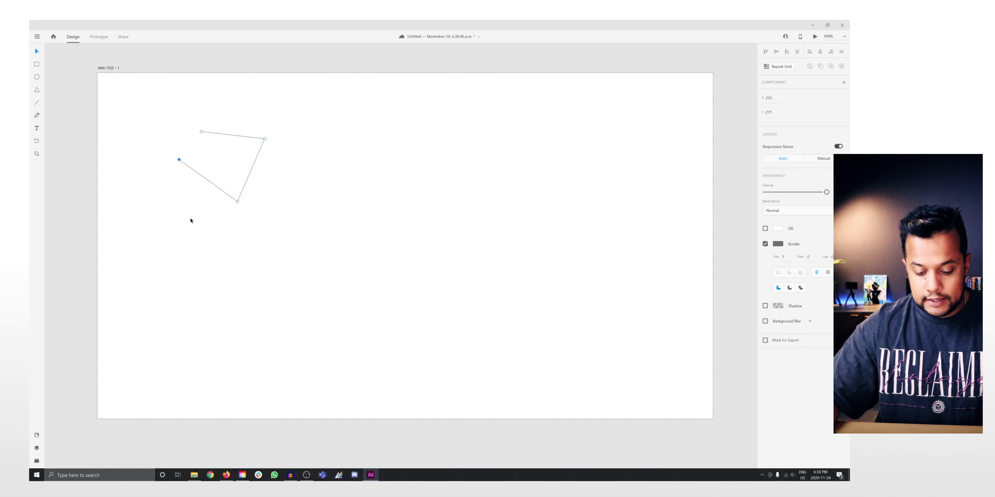
{"action": "left_click_drag", "start_coordinate": [278, 214], "coordinate": [155, 117]}
{"action": "key", "text": "Delete"}
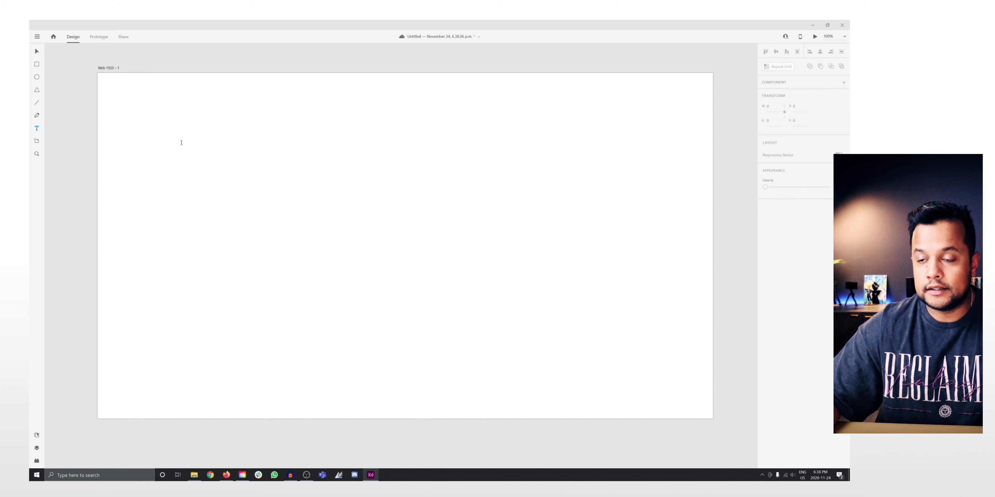
Add the sample text "adjakasjdkasjdkasjdaksjdaskj" in the upper left area of the artboard
{"action": "left_click", "coordinate": [176, 140]}
{"action": "type", "text": "adjakasjdkasjdkasjdaksjdaskj"}
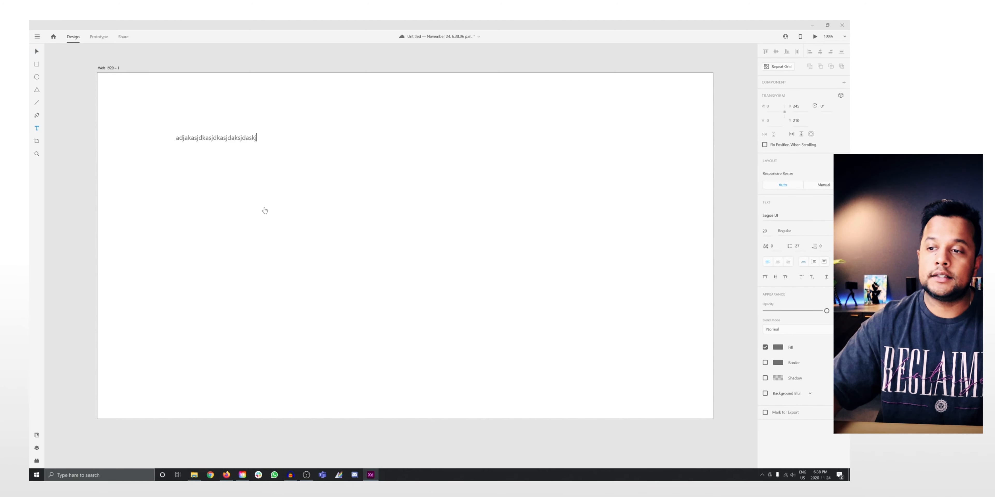
{"action": "key", "text": "Escape"}
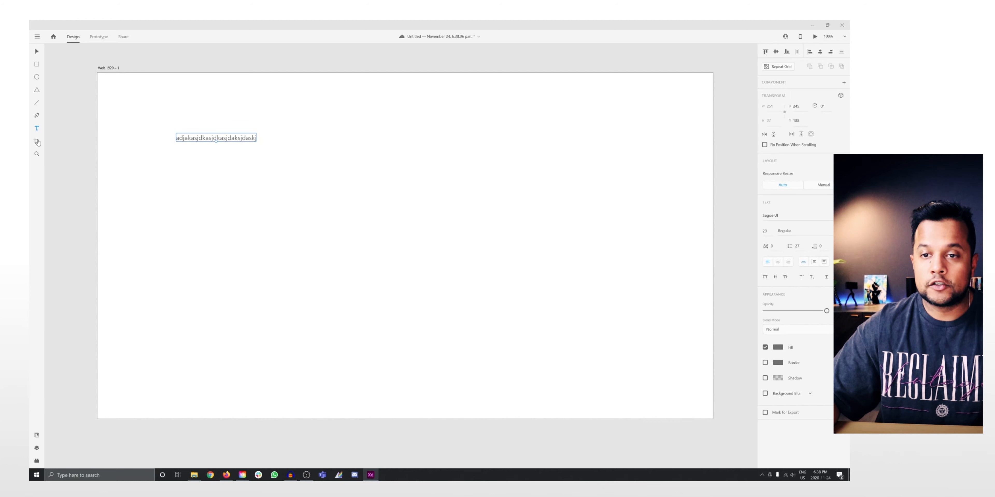
Draw two custom-sized artboards in the empty canvas beside the existing artboard and undo both
{"action": "scroll", "coordinate": [55, 143], "scroll_direction": "left", "scroll_amount": 10}
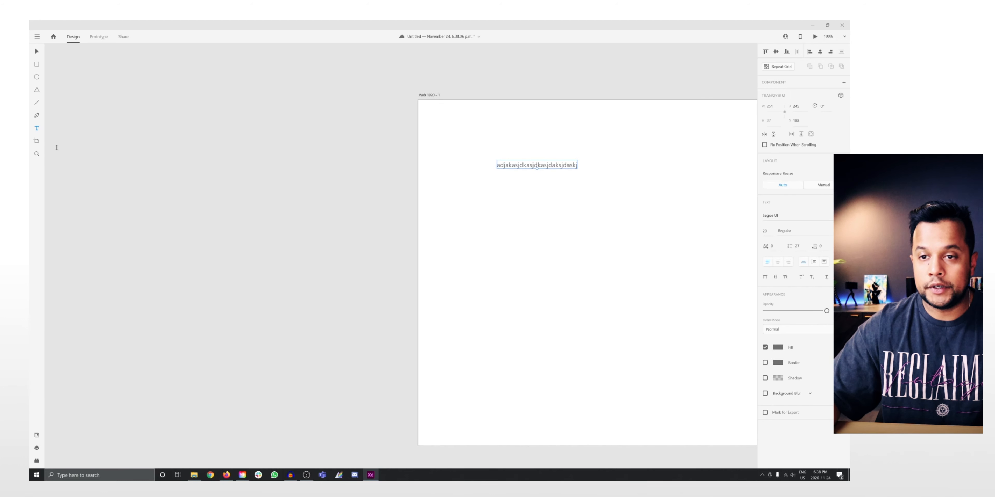
{"action": "left_click", "coordinate": [36, 142]}
{"action": "left_click_drag", "start_coordinate": [65, 90], "coordinate": [376, 308]}
{"action": "left_click_drag", "start_coordinate": [98, 52], "coordinate": [223, 144]}
{"action": "key", "text": "ctrl+z"}
{"action": "key", "text": "ctrl+z"}
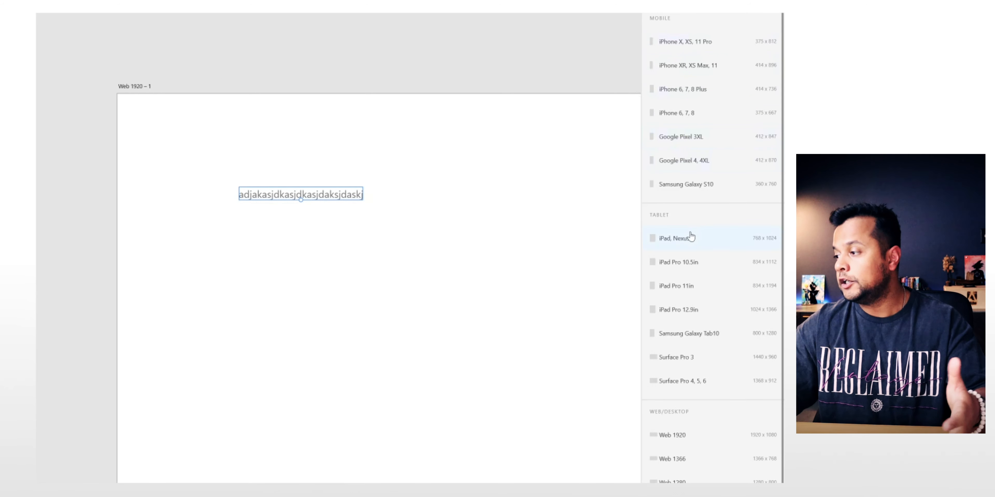
Look through the artboard size presets for mobile, tablet, web, social media and watch
{"action": "scroll", "coordinate": [674, 272], "scroll_direction": "down", "scroll_amount": 4}
{"action": "scroll", "coordinate": [693, 320], "scroll_direction": "up", "scroll_amount": 4}
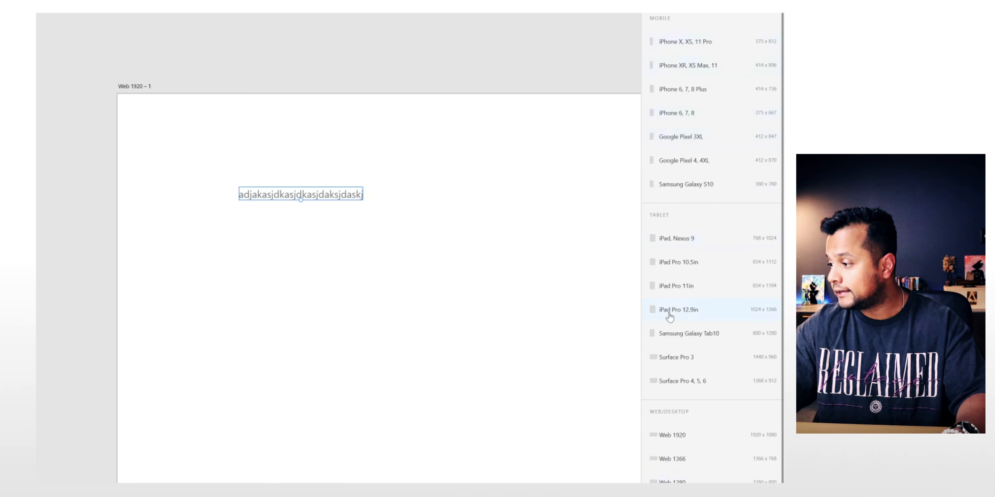
{"action": "scroll", "coordinate": [680, 424], "scroll_direction": "down", "scroll_amount": 4}
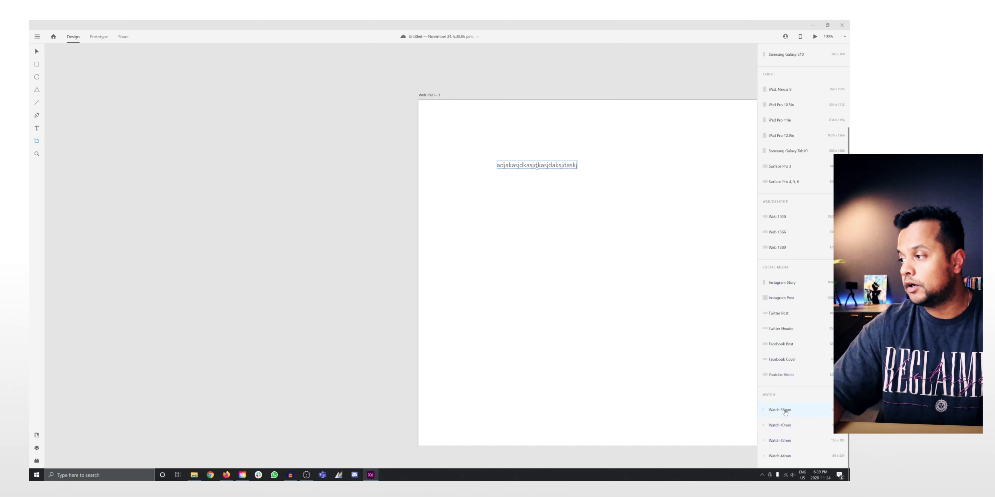
{"action": "scroll", "coordinate": [794, 278], "scroll_direction": "up", "scroll_amount": 3}
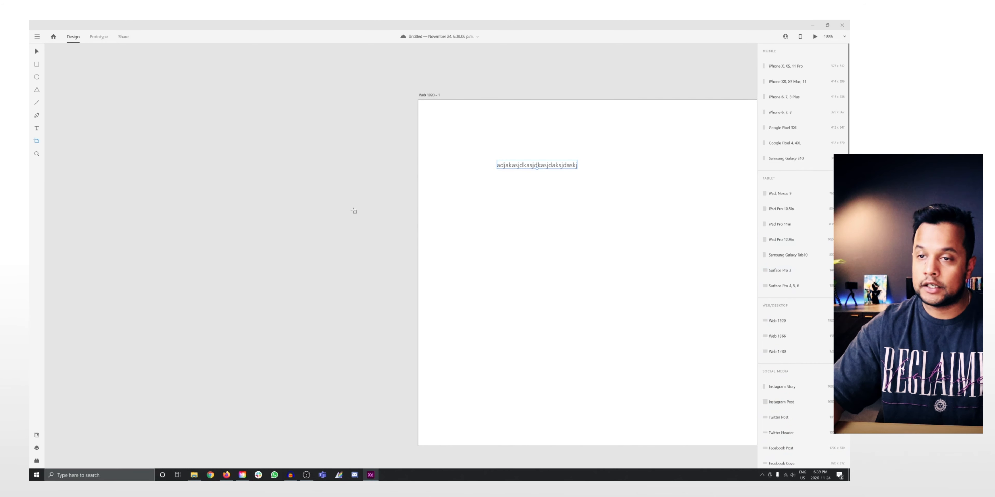
Delete the sample text from the artboard
{"action": "left_click", "coordinate": [37, 51]}
{"action": "left_click_drag", "start_coordinate": [375, 203], "coordinate": [79, 182]}
{"action": "key", "text": "Delete"}
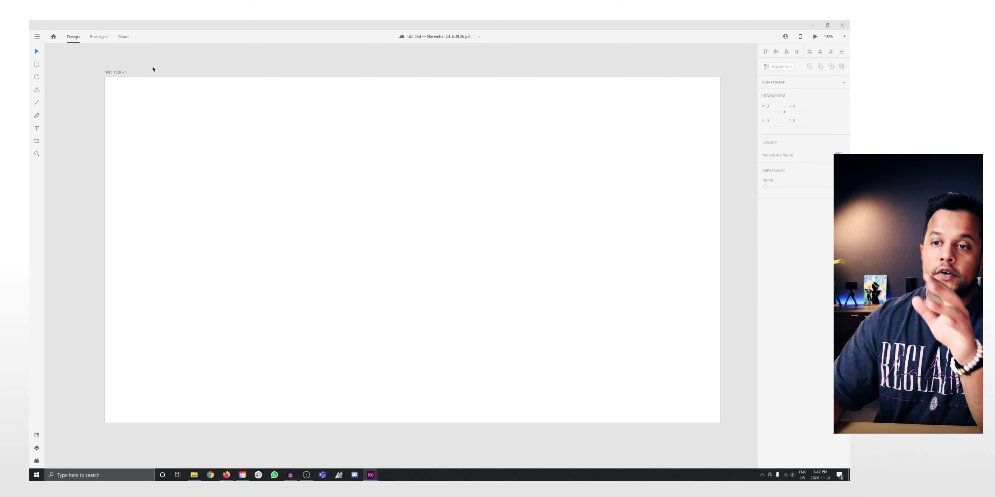
Rename the Web 1920 artboard as crunchyroll
{"action": "left_click", "coordinate": [115, 73]}
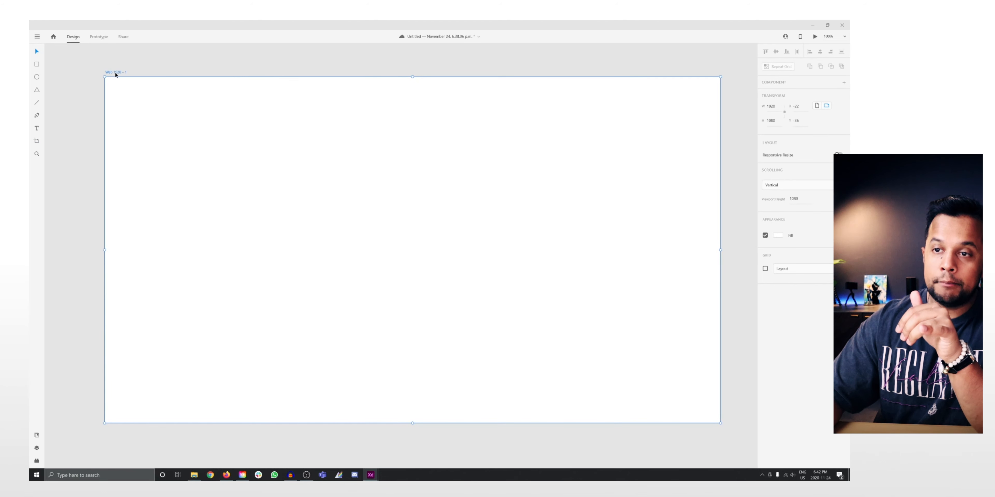
{"action": "double_click", "coordinate": [118, 73]}
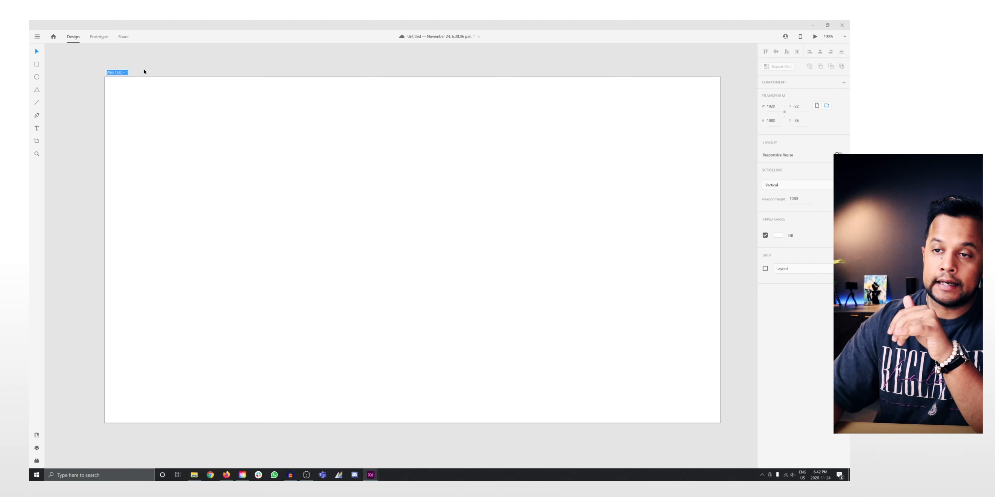
{"action": "type", "text": "crunchyroll"}
{"action": "key", "text": "Return"}
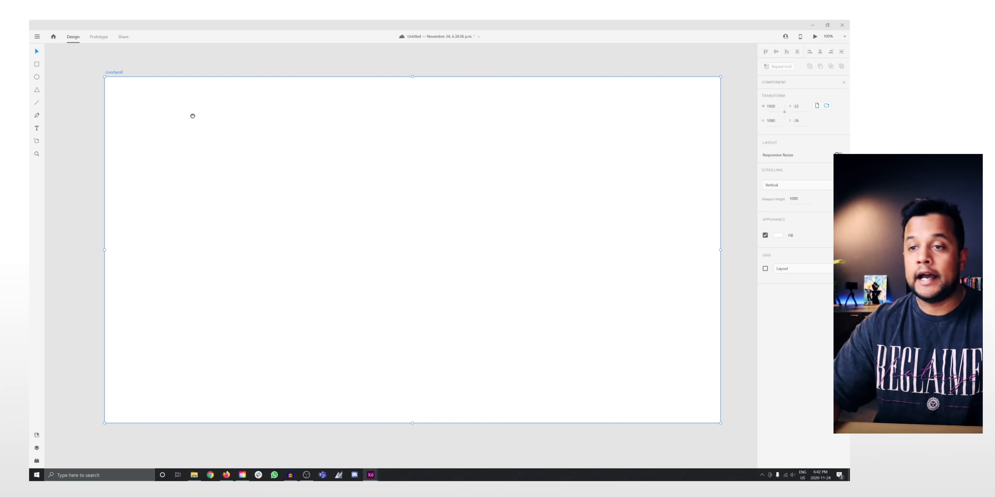
{"action": "left_click", "coordinate": [116, 69]}
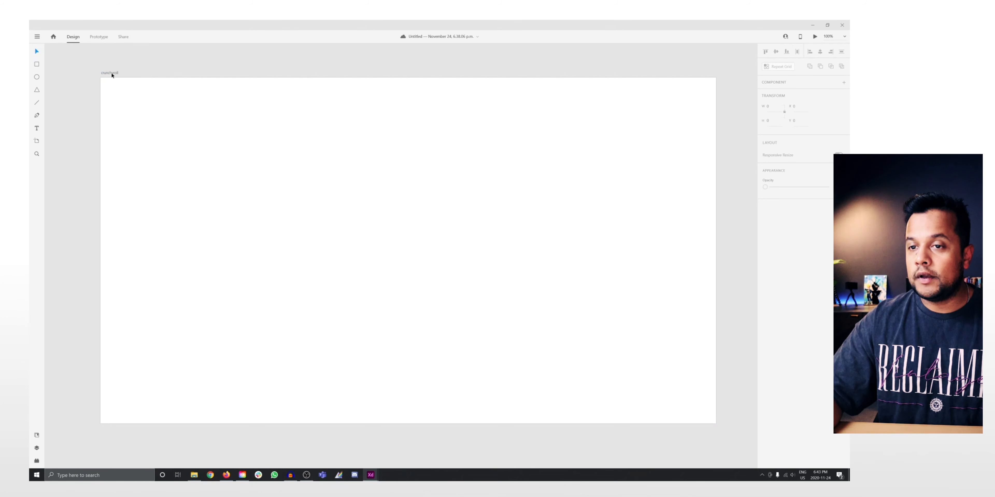
{"action": "left_click", "coordinate": [110, 73]}
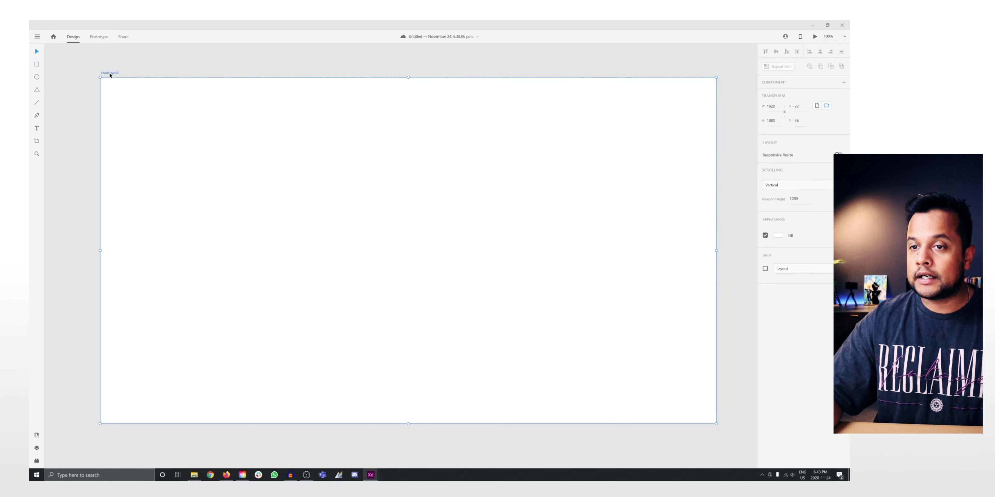
{"action": "left_click", "coordinate": [159, 72]}
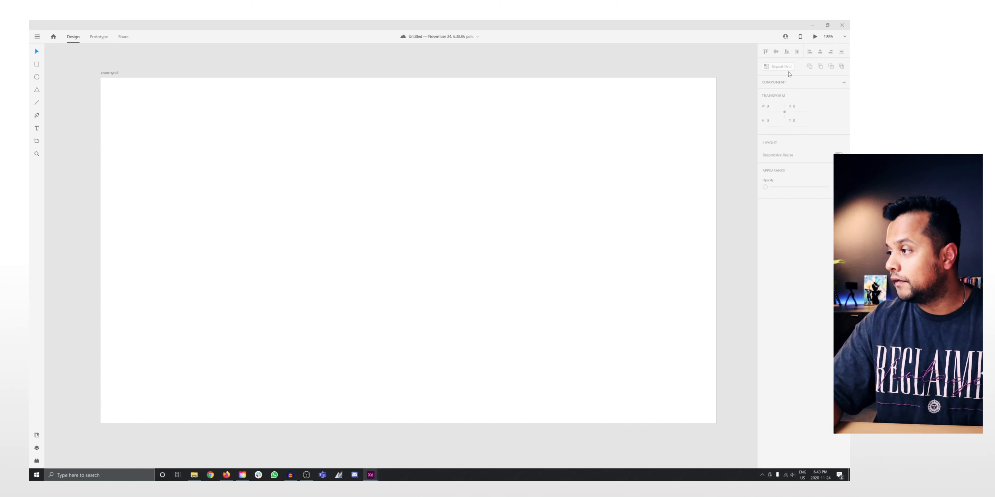
Try a black fill with hex 000 on the crunchyroll artboard and undo it
{"action": "left_click", "coordinate": [114, 72]}
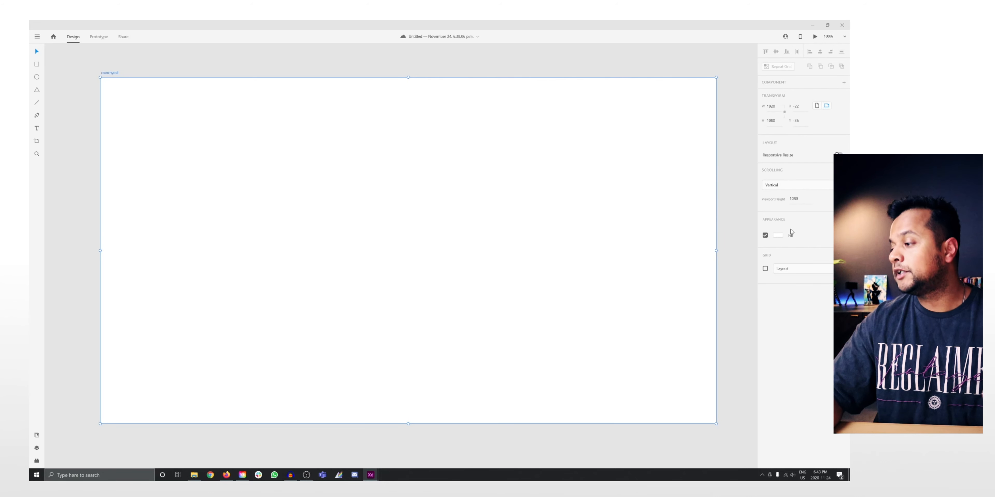
{"action": "left_click", "coordinate": [779, 235]}
{"action": "type", "text": "000"}
{"action": "key", "text": "Return"}
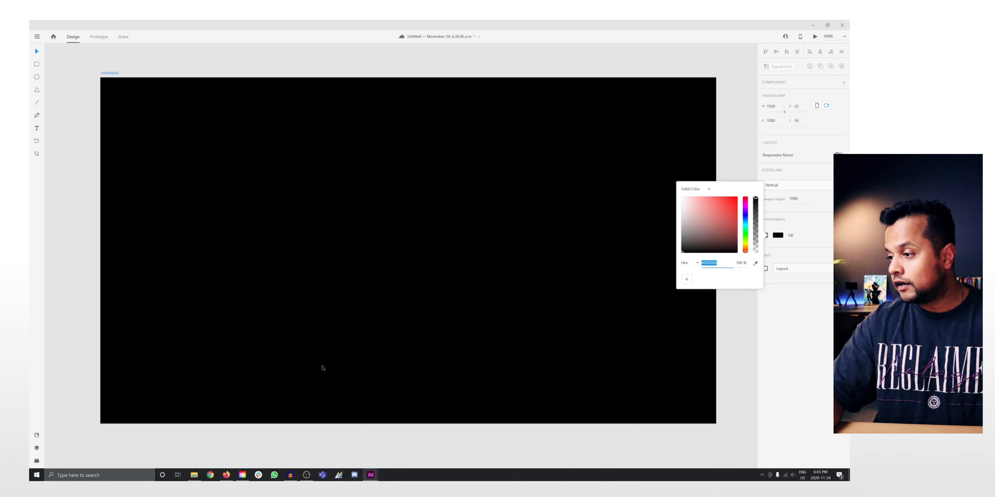
{"action": "left_click", "coordinate": [804, 318]}
{"action": "key", "text": "ctrl+z"}
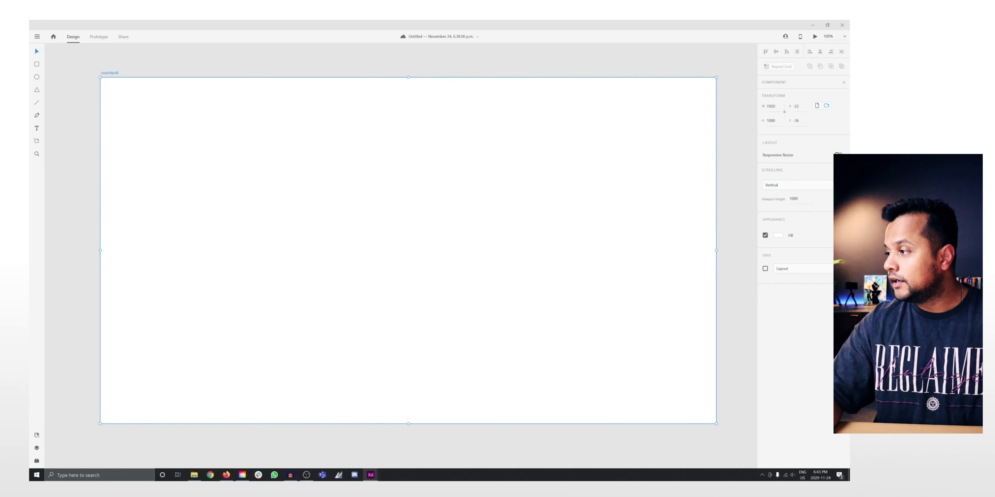
Switch the crunchyroll artboard to portrait orientation and back to landscape
{"action": "left_click", "coordinate": [820, 108]}
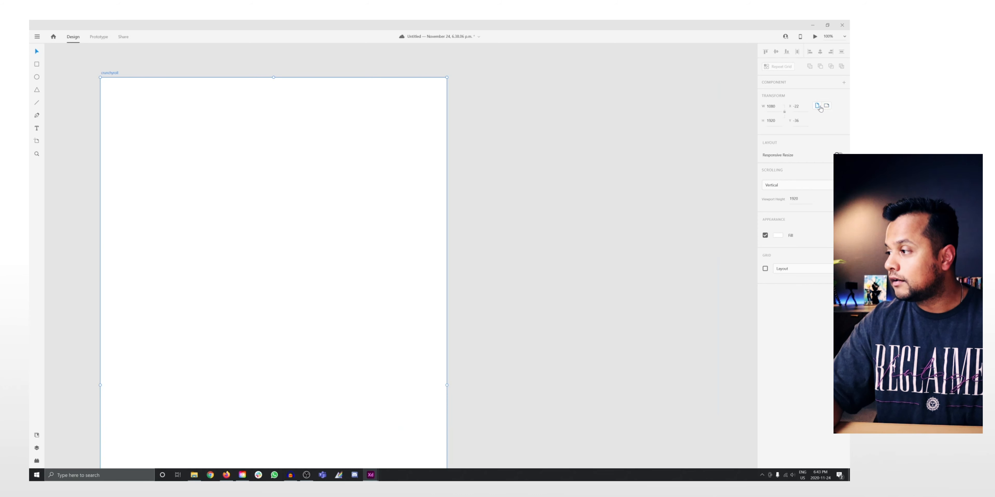
{"action": "left_click", "coordinate": [826, 106]}
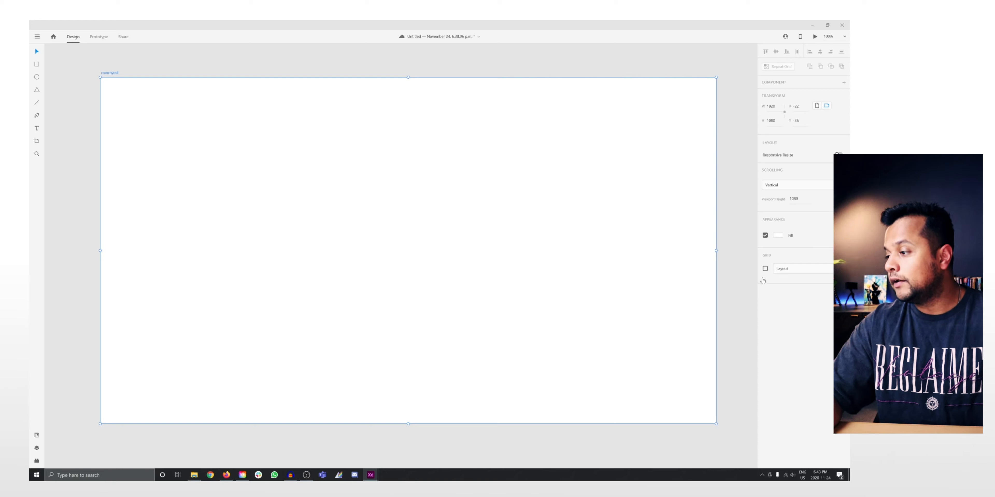
Turn on the Layout grid for the crunchyroll artboard
{"action": "left_click", "coordinate": [765, 270]}
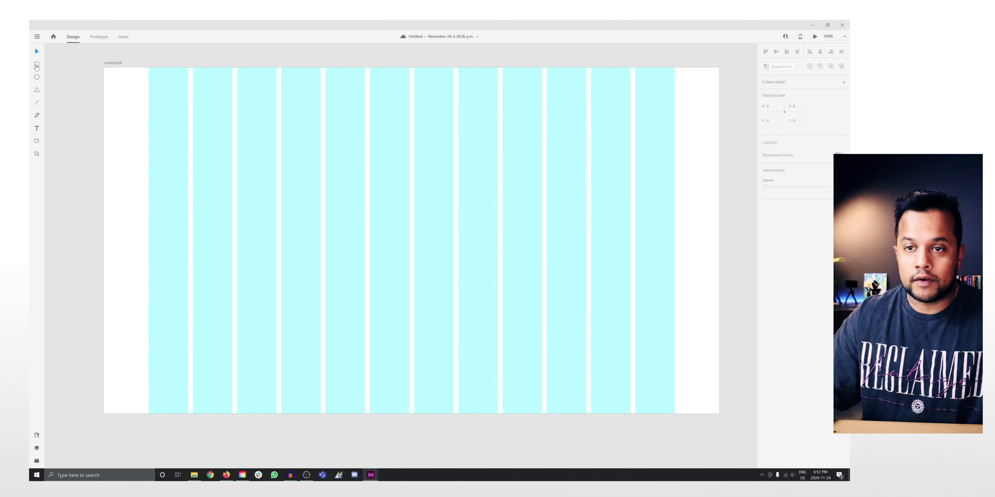
{"action": "left_click", "coordinate": [37, 67]}
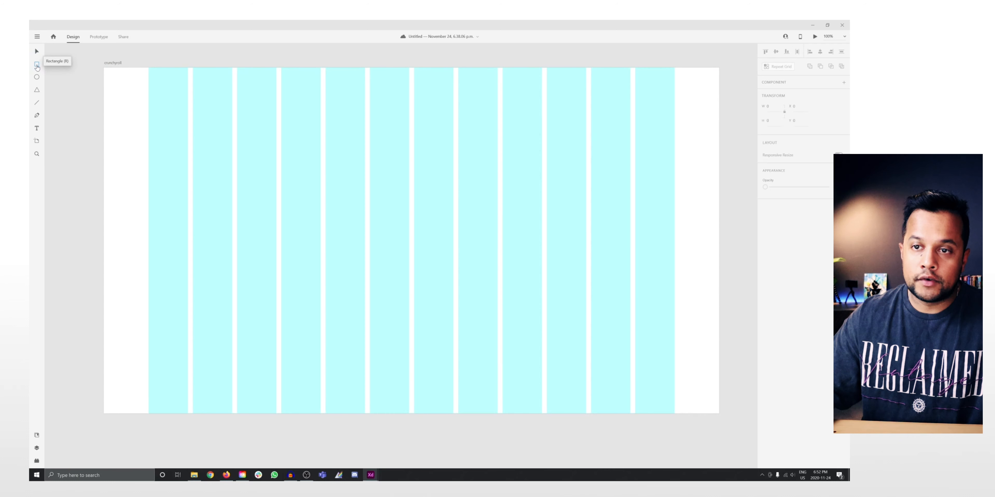
{"action": "left_click", "coordinate": [36, 103]}
{"action": "left_click_drag", "start_coordinate": [69, 88], "coordinate": [81, 153]}
{"action": "key", "text": "ctrl+z"}
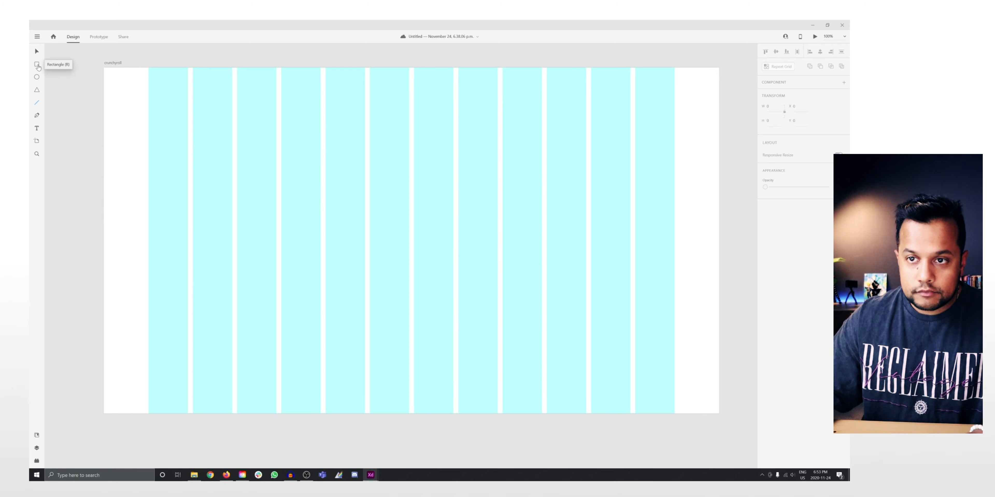
{"action": "left_click", "coordinate": [37, 64]}
{"action": "left_click_drag", "start_coordinate": [64, 69], "coordinate": [151, 162]}
{"action": "key", "text": "ctrl+z"}
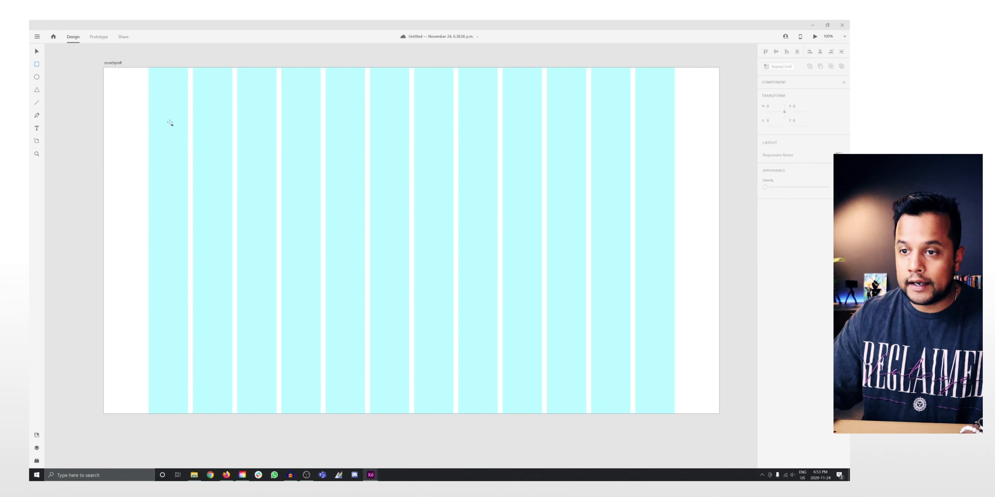
{"action": "left_click", "coordinate": [36, 52]}
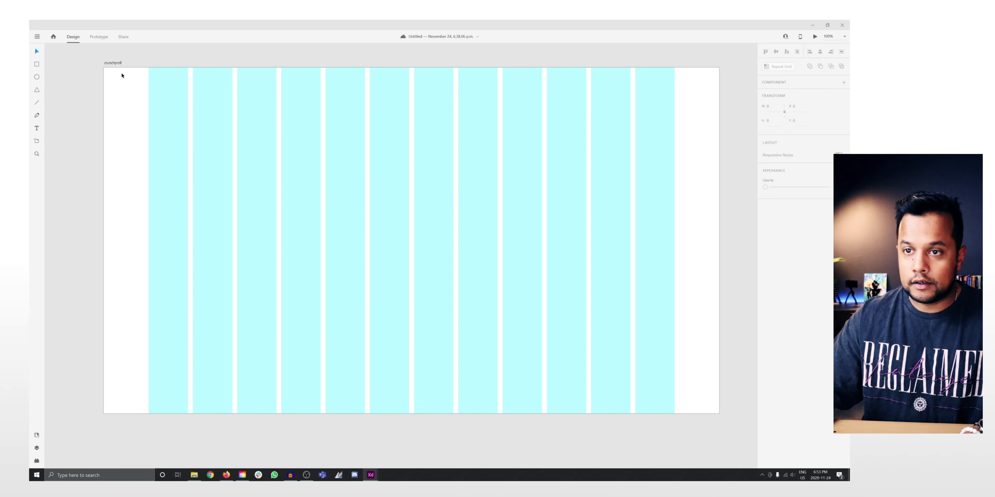
Draw a full-width rectangle about 1920 by 660 from the artboard's top-left corner and remove its border
{"action": "left_click", "coordinate": [37, 64]}
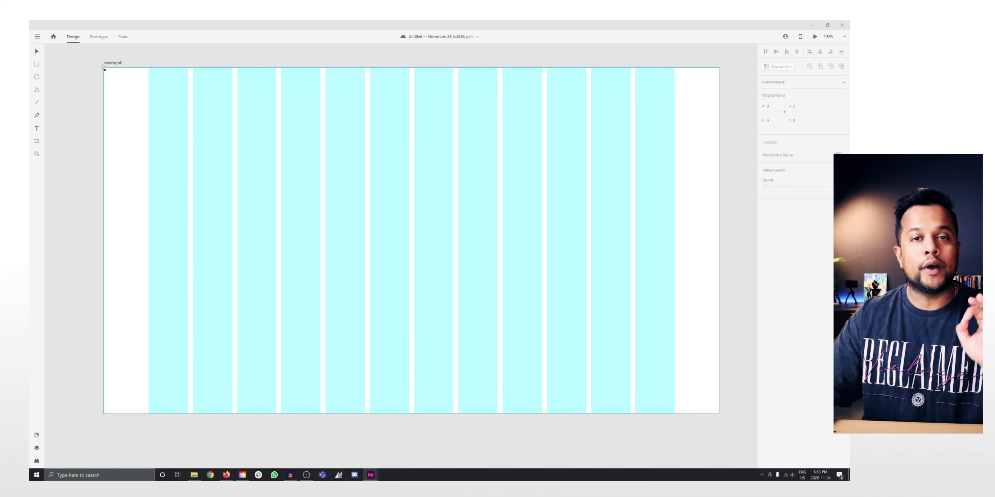
{"action": "mouse_move", "coordinate": [103, 69]}
{"action": "left_mouse_down"}
{"action": "mouse_move", "coordinate": [646, 237]}
{"action": "mouse_move", "coordinate": [711, 239]}
{"action": "mouse_move", "coordinate": [719, 282]}
{"action": "left_mouse_up"}
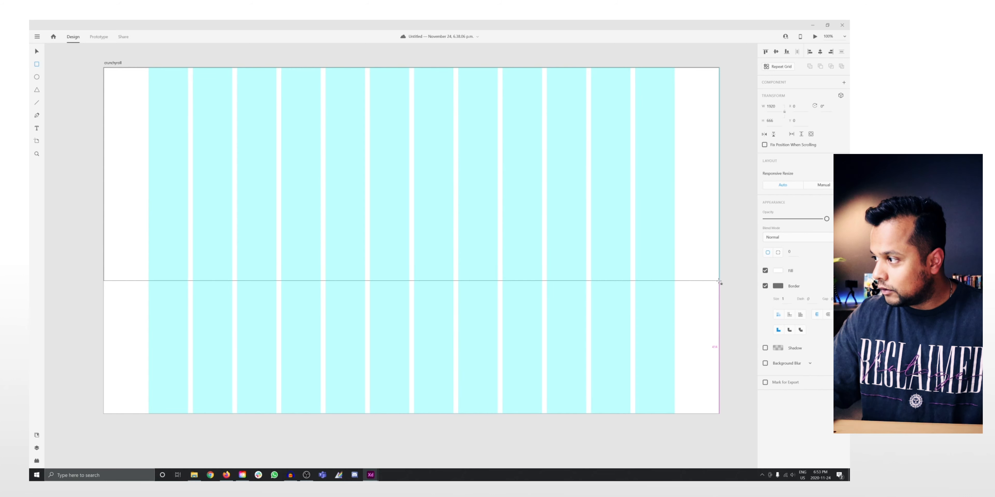
{"action": "left_click_drag", "start_coordinate": [721, 284], "coordinate": [720, 282]}
{"action": "left_click", "coordinate": [765, 286]}
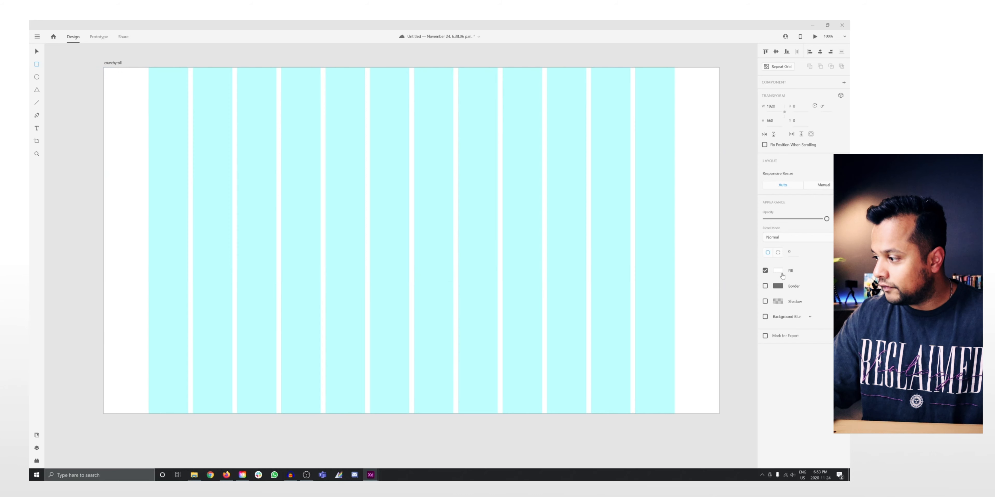
Fill the rectangle with hex 000000, save that black as a color swatch, and deselect the rectangle
{"action": "left_click", "coordinate": [778, 272]}
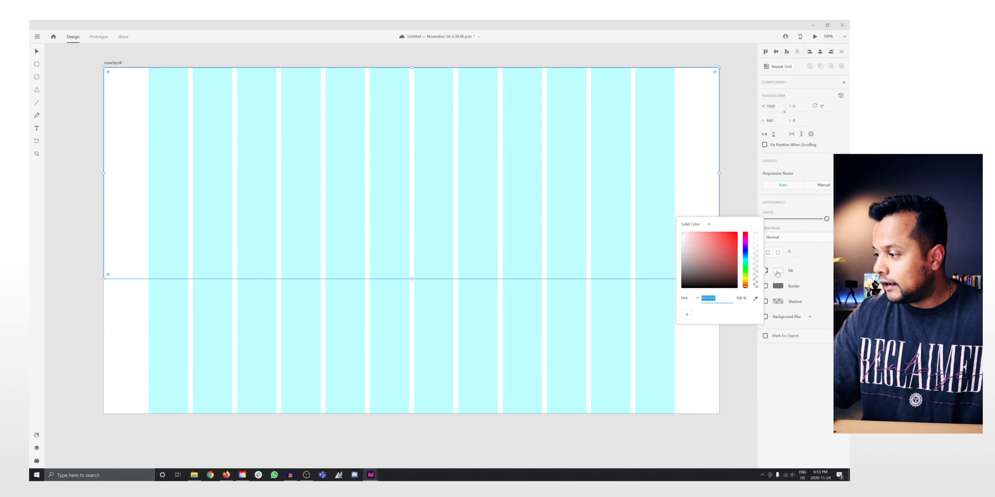
{"action": "type", "text": "000000"}
{"action": "key", "text": "Return"}
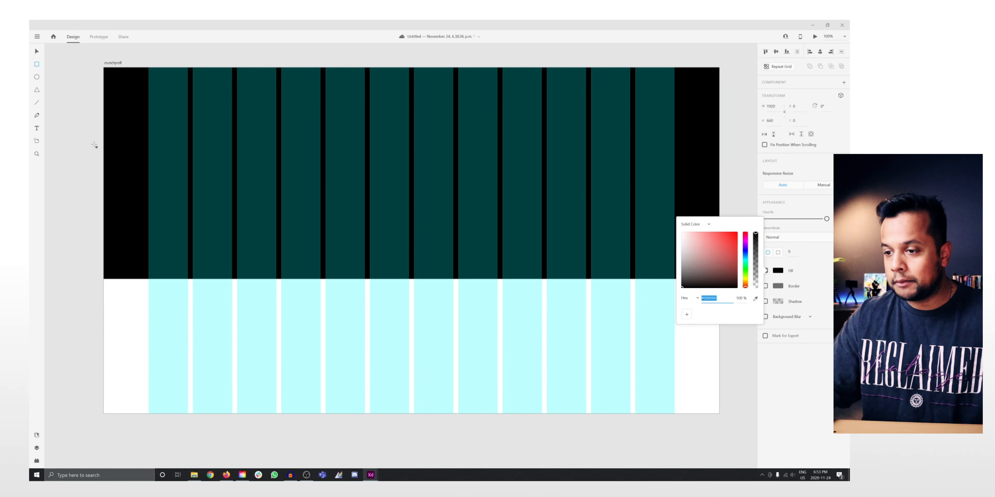
{"action": "left_click", "coordinate": [686, 315]}
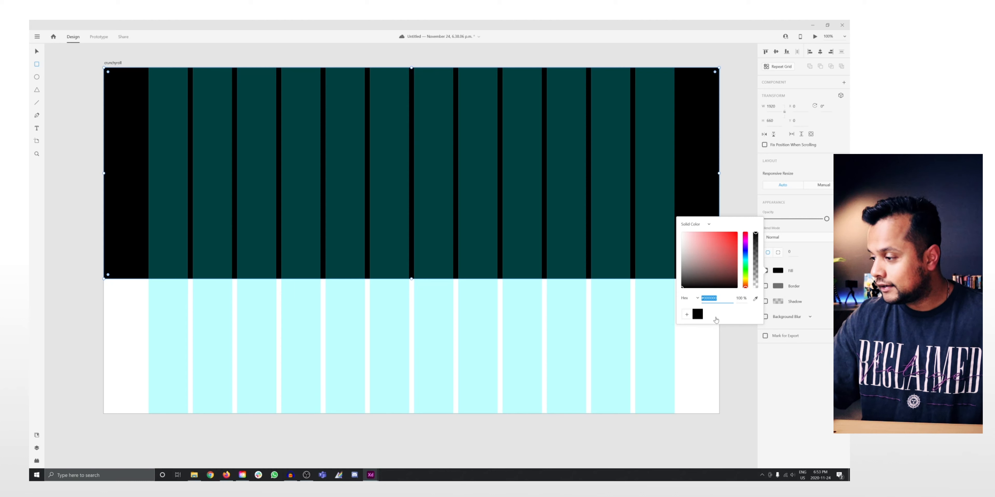
{"action": "key", "text": "Escape"}
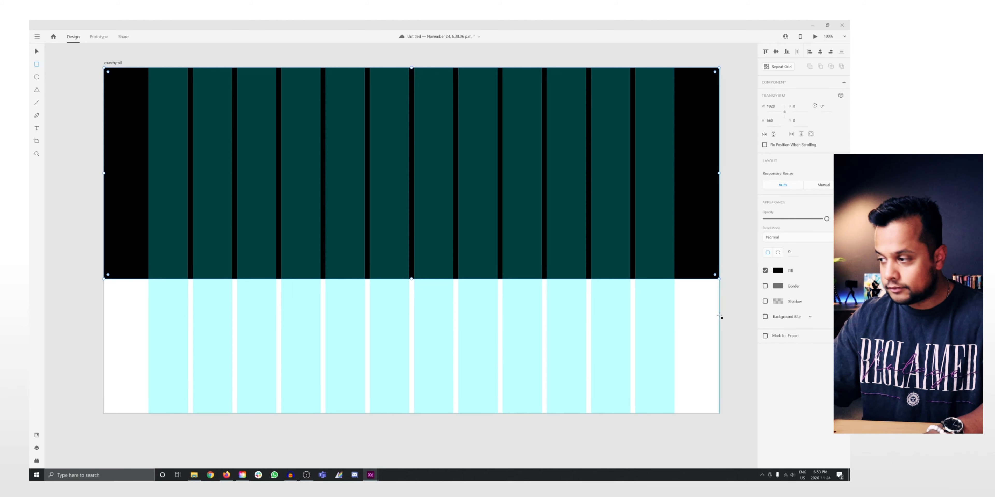
{"action": "key", "text": "v"}
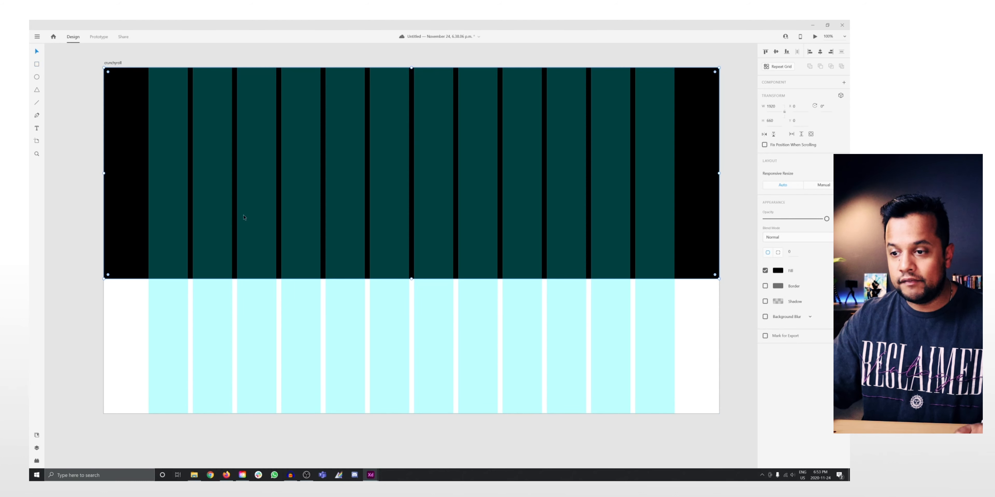
{"action": "left_click", "coordinate": [248, 336]}
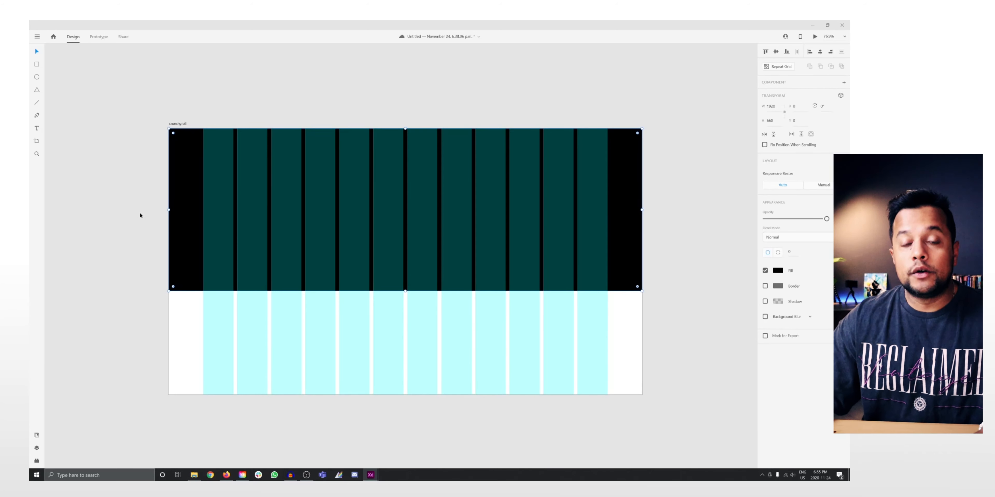
{"action": "scroll", "coordinate": [135, 238], "scroll_direction": "up", "scroll_amount": 2}
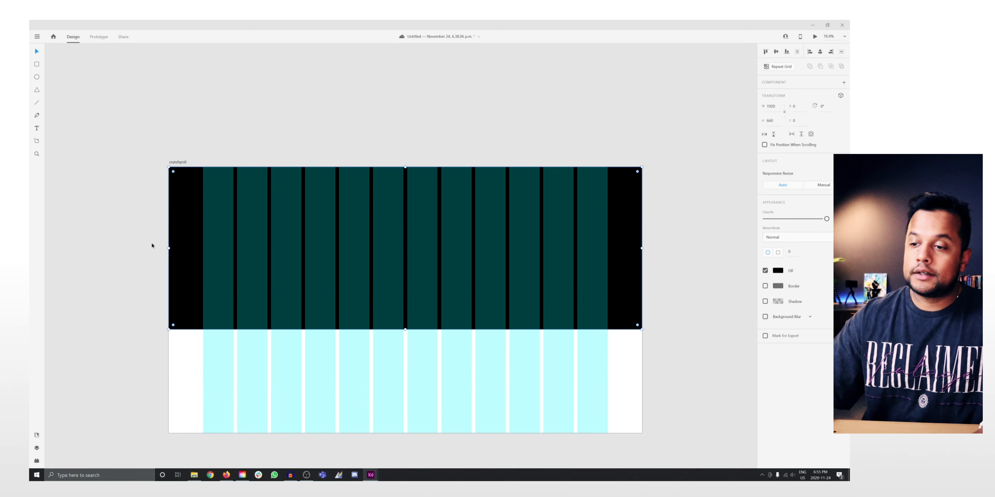
{"action": "scroll", "coordinate": [153, 248], "scroll_direction": "down", "scroll_amount": 1}
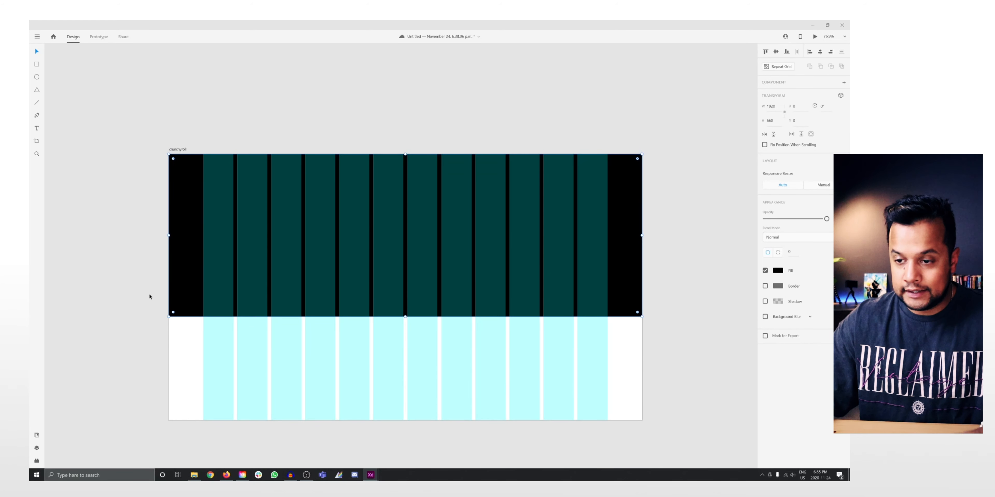
{"action": "left_click", "coordinate": [149, 295]}
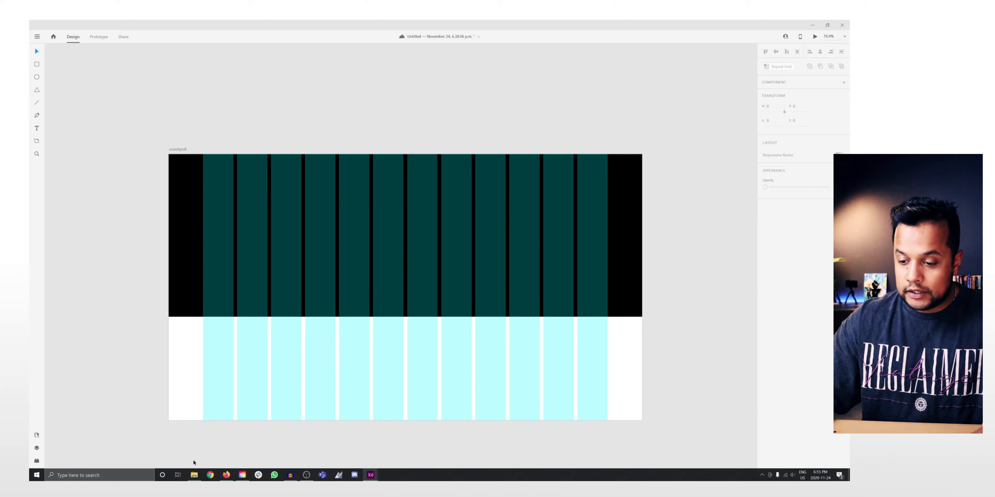
Fill the black rectangle with the banner image file from the adobe-xd folder in File Explorer
{"action": "left_click", "coordinate": [195, 476]}
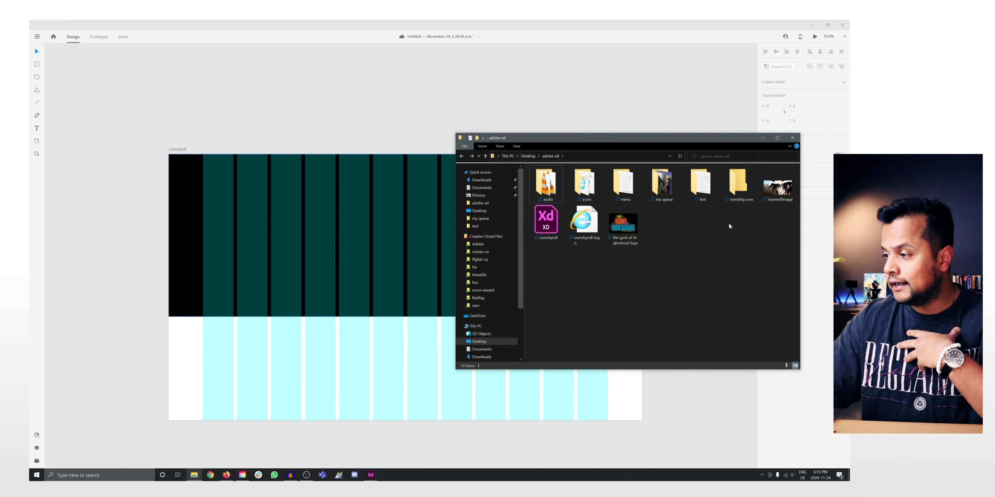
{"action": "left_click", "coordinate": [700, 184]}
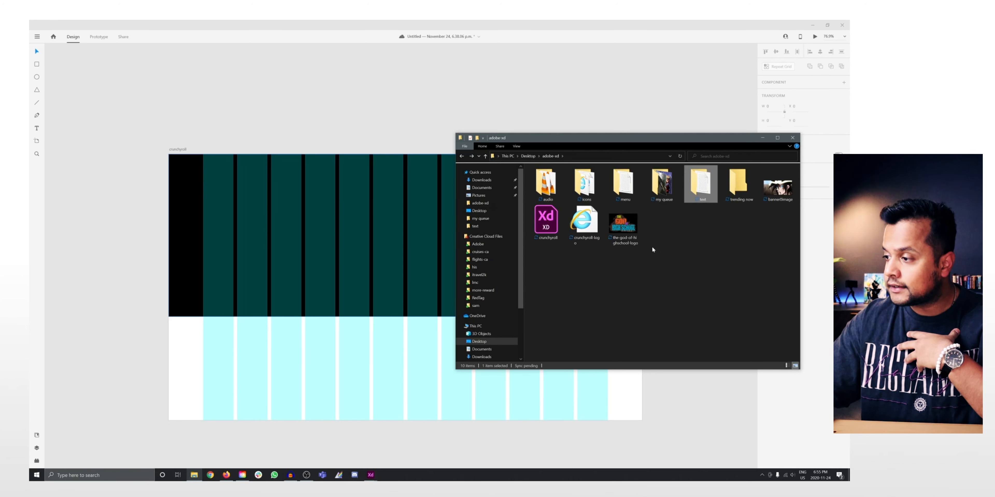
{"action": "left_click", "coordinate": [623, 184]}
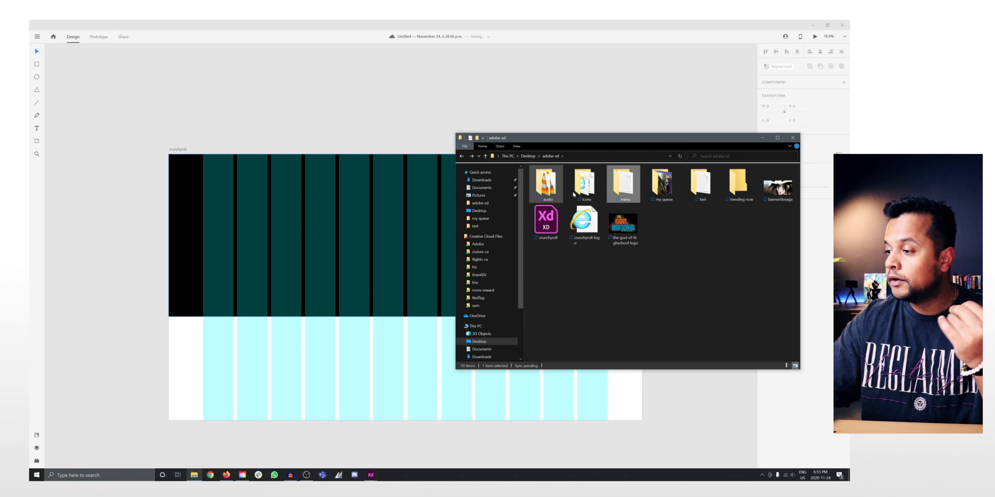
{"action": "left_click", "coordinate": [749, 252]}
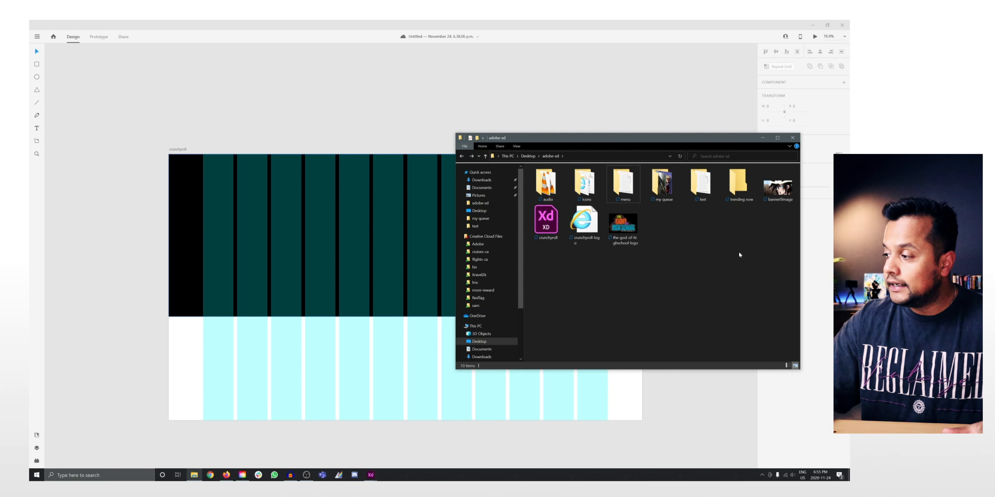
{"action": "left_click", "coordinate": [781, 194]}
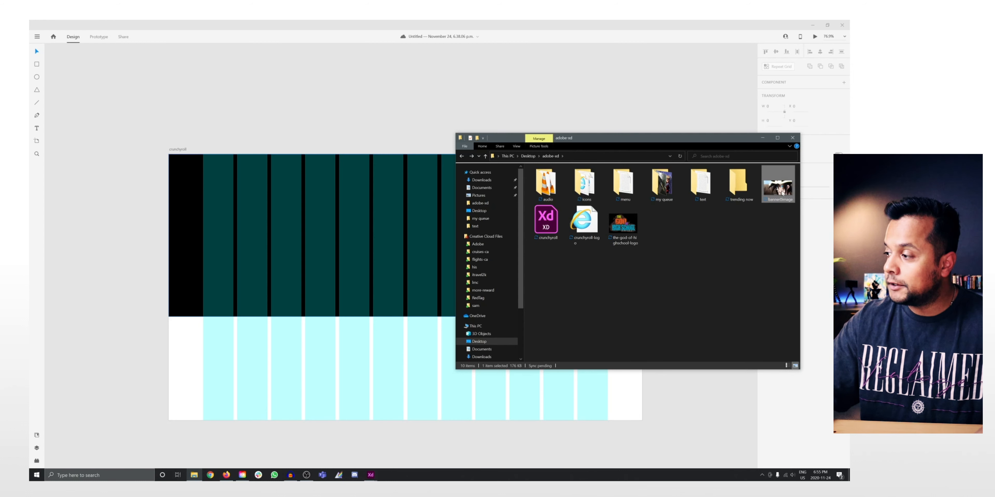
{"action": "left_click_drag", "start_coordinate": [716, 121], "coordinate": [346, 194]}
{"action": "left_click", "coordinate": [352, 60]}
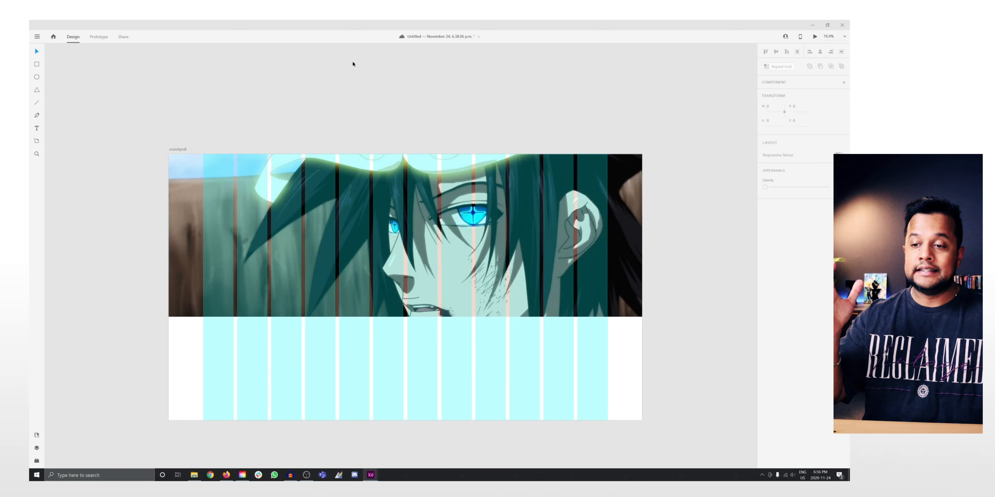
Check the banner without the grid overlay in Prototype mode and return to Design mode
{"action": "scroll", "coordinate": [376, 84], "scroll_direction": "down", "scroll_amount": 2}
{"action": "scroll", "coordinate": [377, 84], "scroll_direction": "right", "scroll_amount": 2}
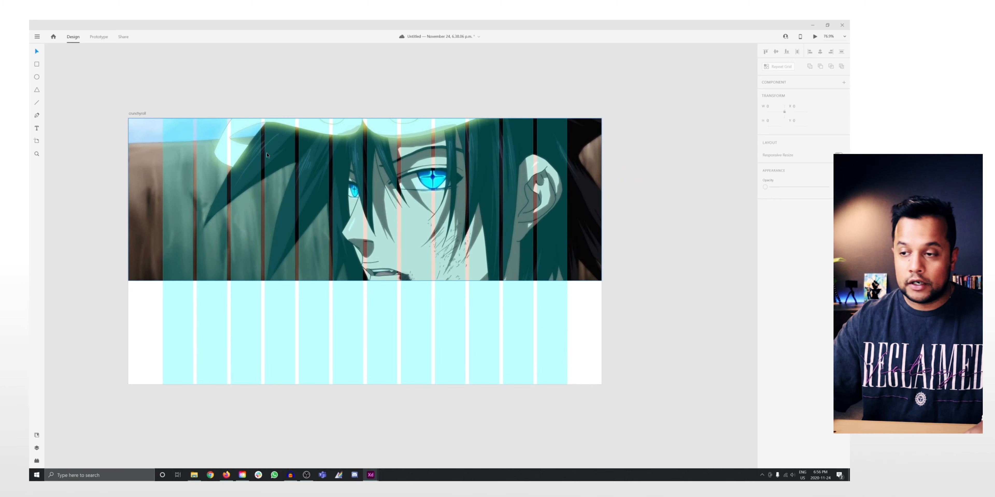
{"action": "key", "text": "ctrl+1"}
{"action": "scroll", "coordinate": [329, 222], "scroll_direction": "down", "scroll_amount": 2}
{"action": "scroll", "coordinate": [255, 160], "scroll_direction": "left", "scroll_amount": 2}
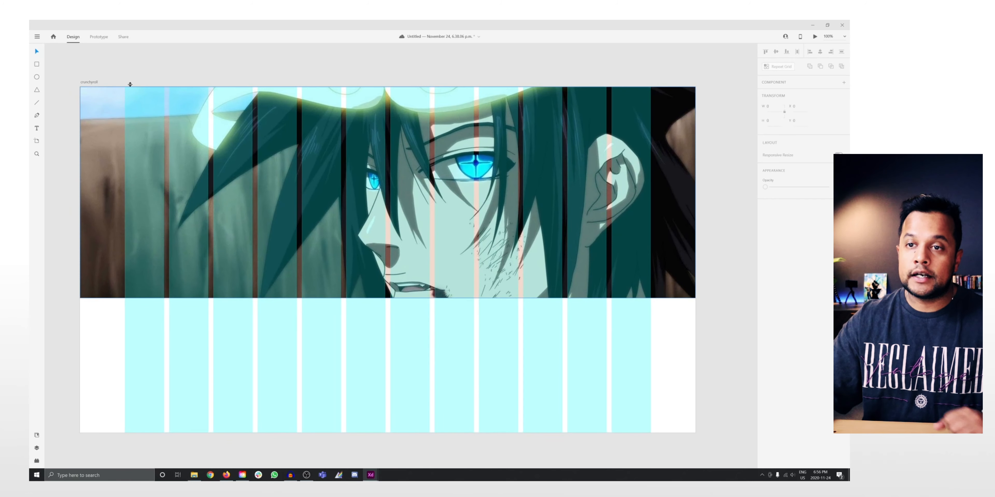
{"action": "left_click", "coordinate": [98, 37]}
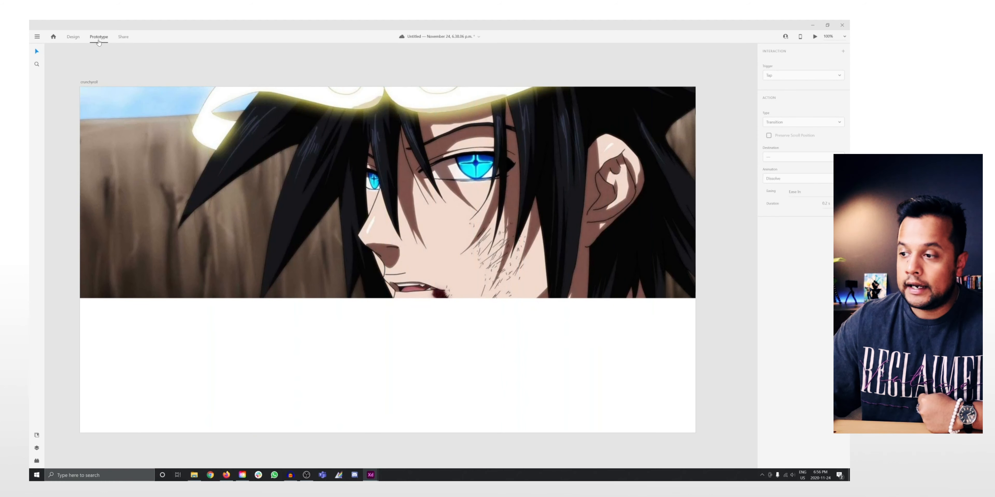
{"action": "left_click", "coordinate": [73, 36]}
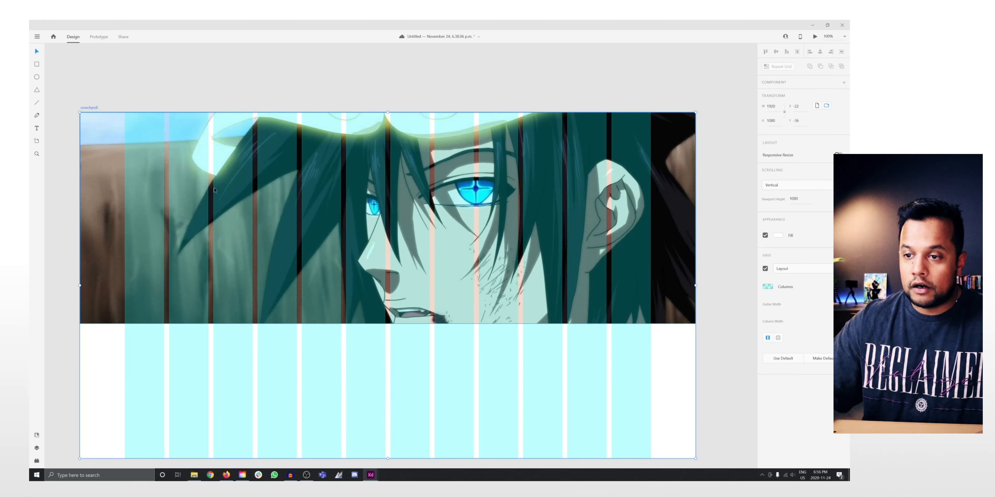
Change the crunchyroll artboard's layout grid columns to a near-white color
{"action": "scroll", "coordinate": [251, 189], "scroll_direction": "down", "scroll_amount": 3}
{"action": "scroll", "coordinate": [341, 183], "scroll_direction": "up", "scroll_amount": 2}
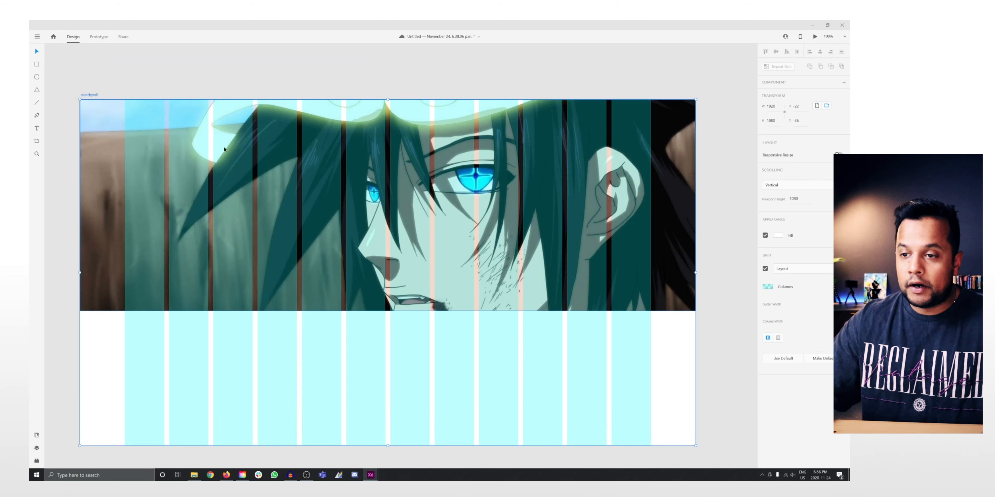
{"action": "left_click", "coordinate": [767, 286]}
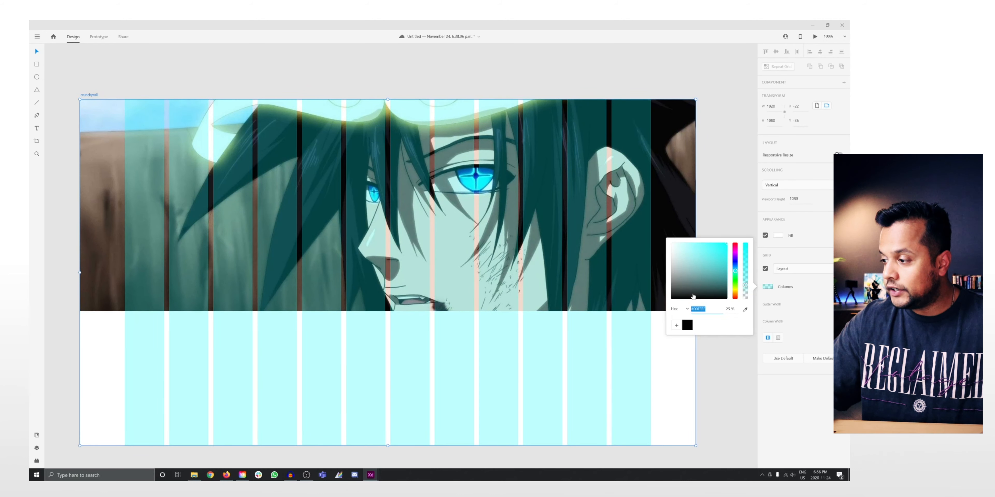
{"action": "left_click", "coordinate": [687, 324]}
{"action": "left_click", "coordinate": [672, 244]}
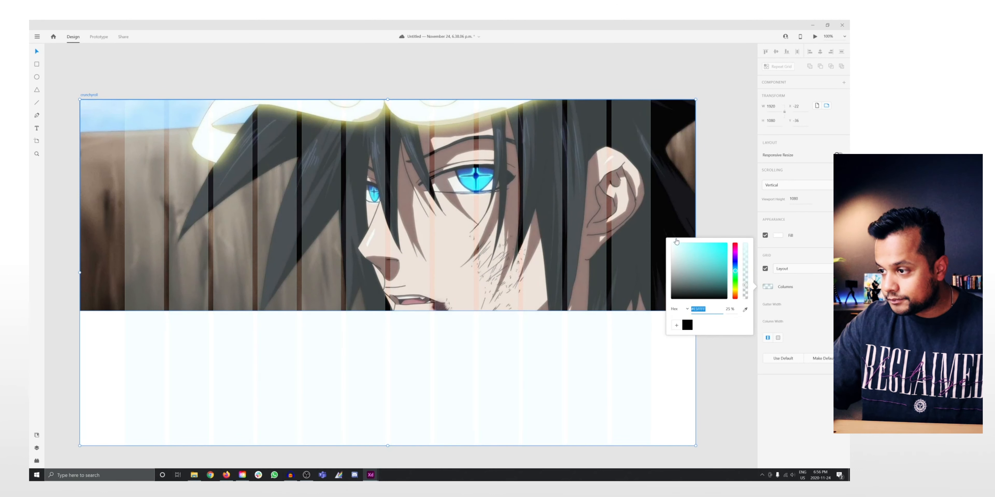
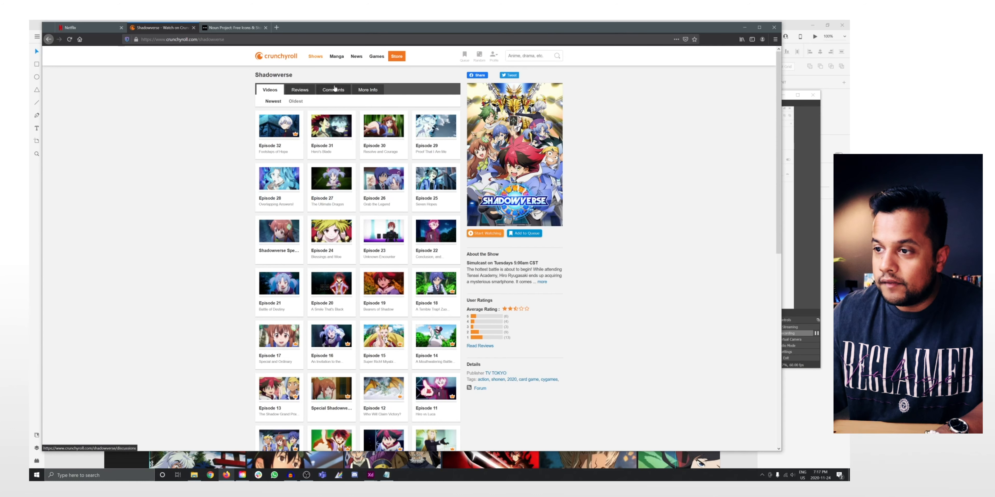
Inspect the dark tab bar's background color on the Crunchyroll Shadowverse page in the browser, and return to Adobe XD
{"action": "right_click", "coordinate": [402, 92]}
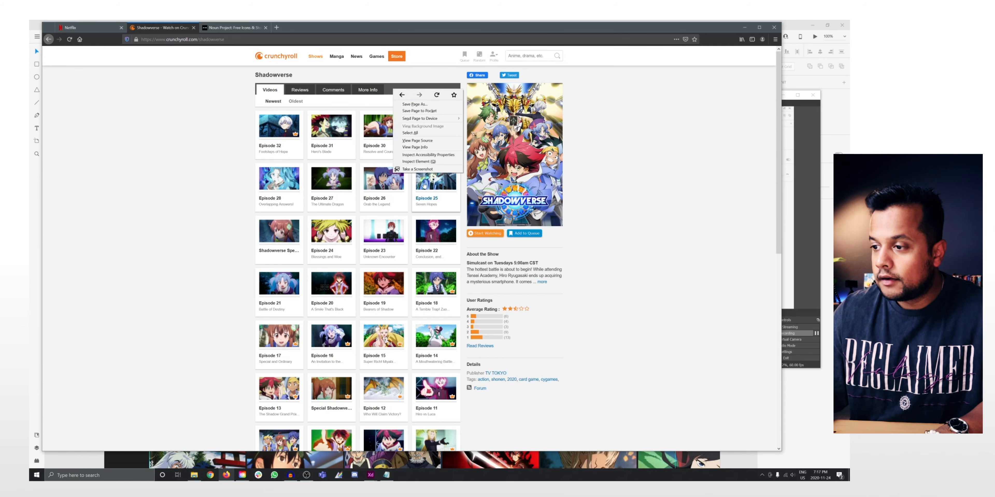
{"action": "left_click", "coordinate": [425, 162]}
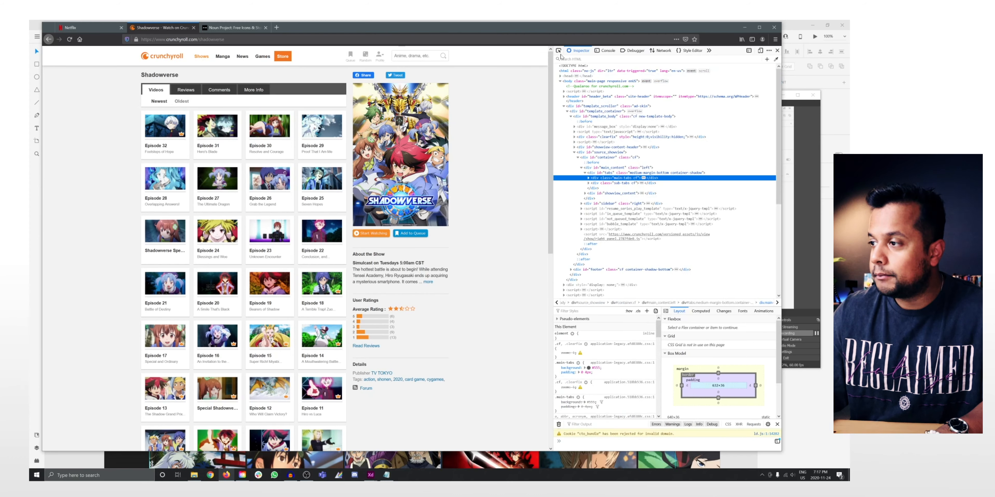
{"action": "left_click", "coordinate": [559, 51]}
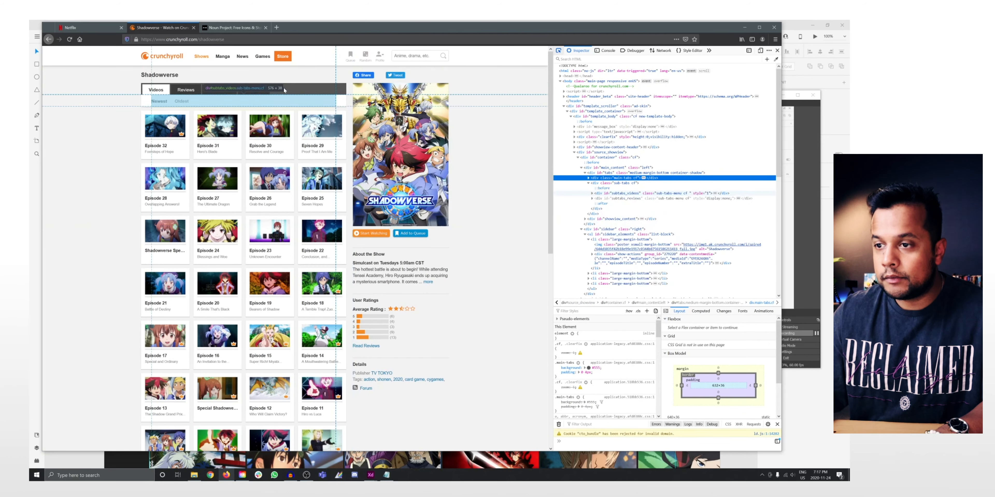
{"action": "left_click", "coordinate": [265, 89]}
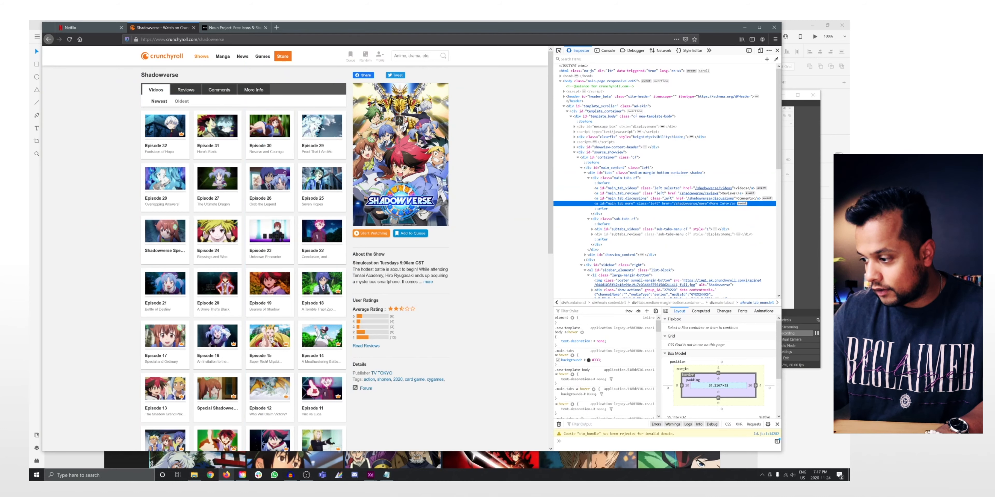
{"action": "key", "text": "alt+Tab"}
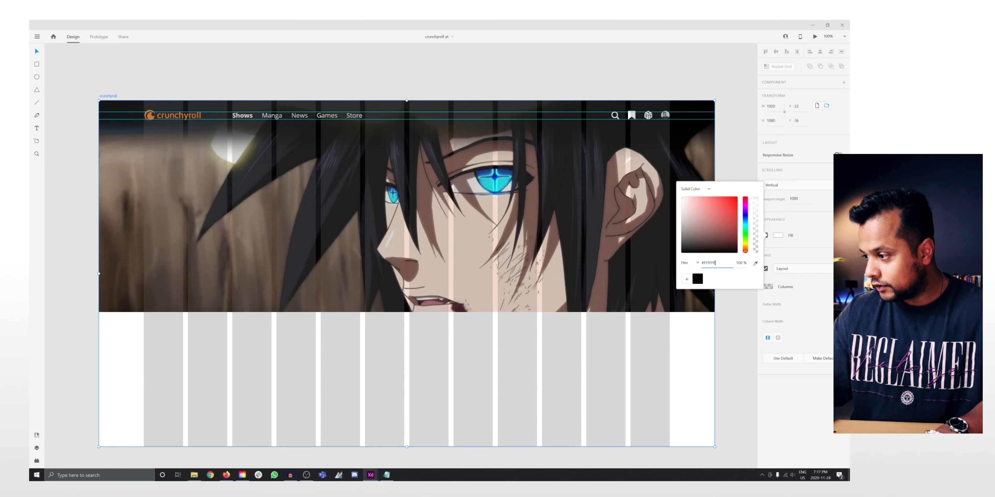
Set the crunchyroll artboard's fill to #333333 and darken it to a near-black gray
{"action": "type", "text": "333333"}
{"action": "key", "text": "Return"}
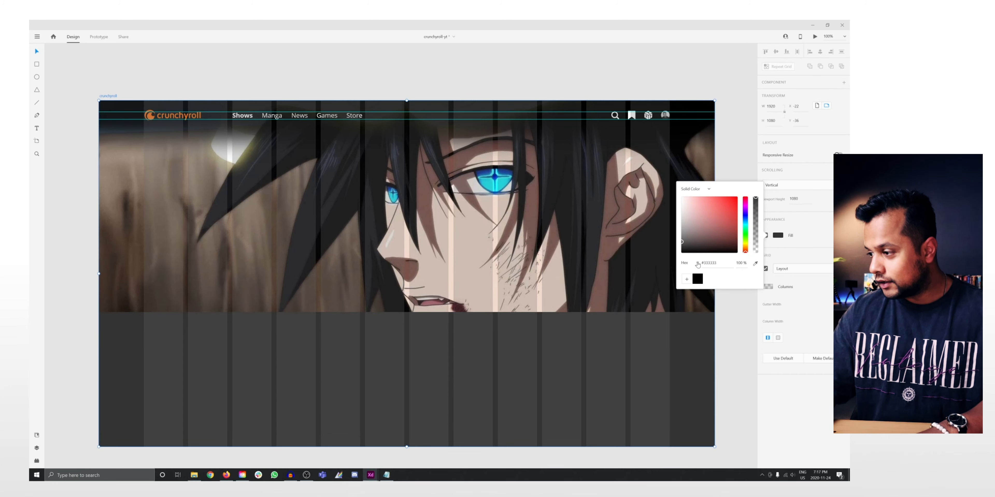
{"action": "left_click_drag", "start_coordinate": [681, 243], "coordinate": [680, 250]}
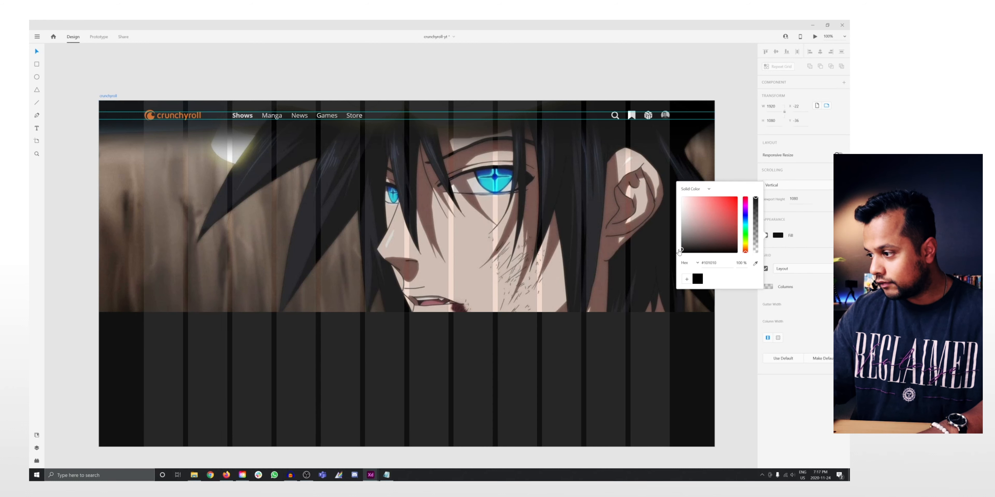
{"action": "left_click", "coordinate": [732, 344]}
{"action": "scroll", "coordinate": [730, 339], "scroll_direction": "down", "scroll_amount": 4}
{"action": "scroll", "coordinate": [730, 338], "scroll_direction": "up", "scroll_amount": 3}
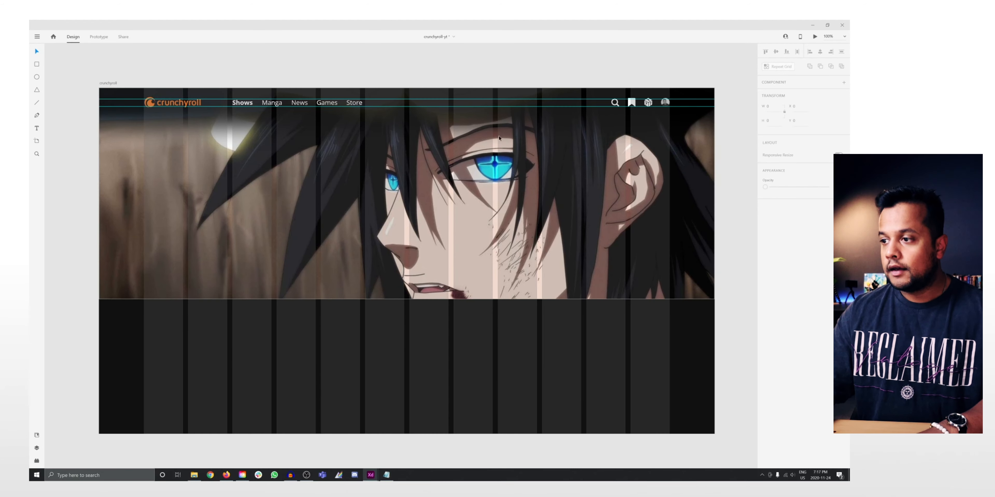
Recolor the blurred shade behind the navigation with the saved near-black swatch and raise its opacity to the maximum
{"action": "left_click", "coordinate": [501, 100]}
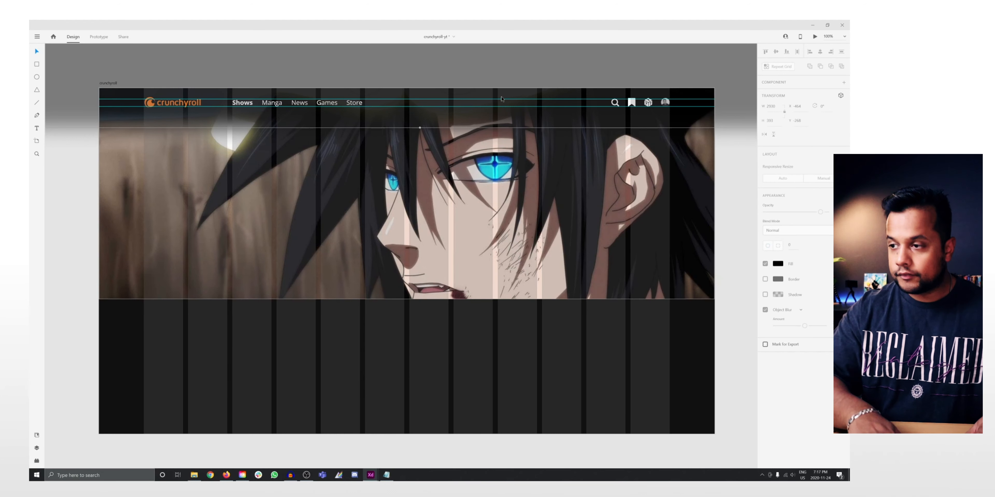
{"action": "left_click", "coordinate": [773, 272]}
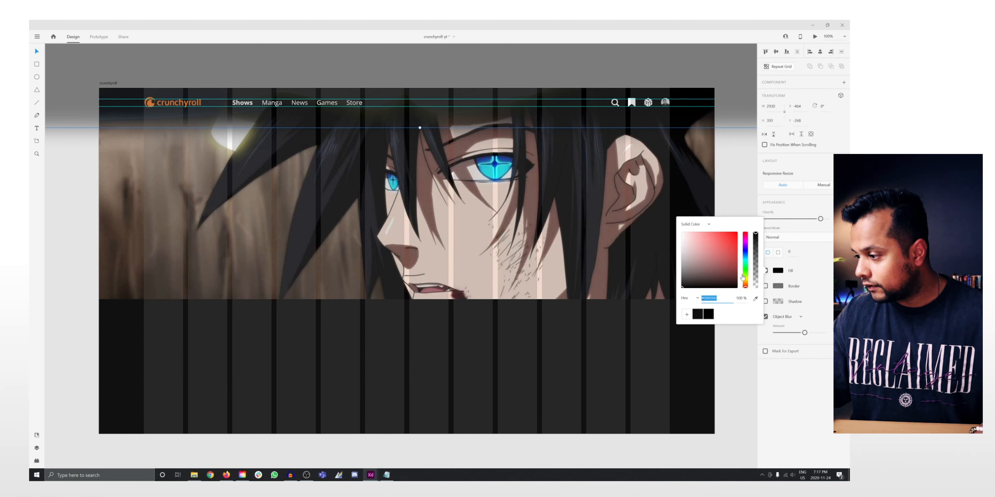
{"action": "left_click", "coordinate": [696, 316]}
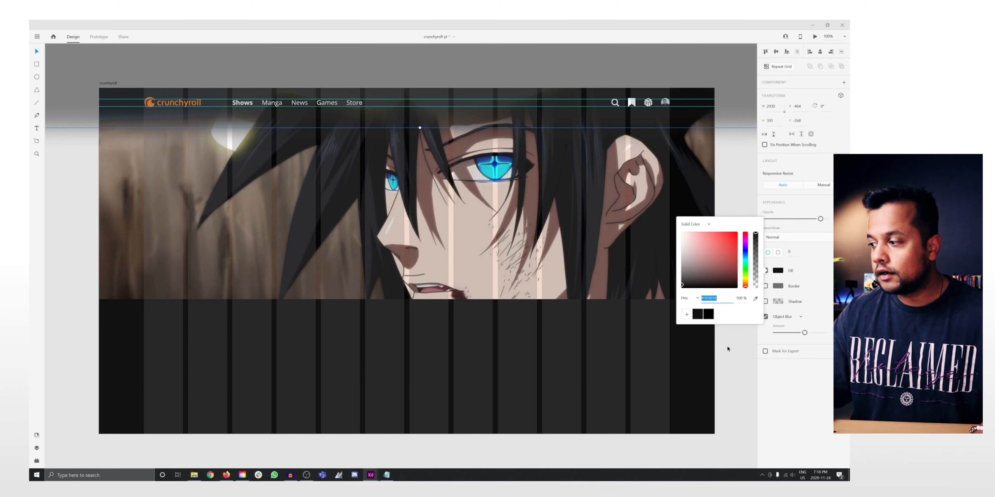
{"action": "left_click_drag", "start_coordinate": [821, 219], "coordinate": [830, 219]}
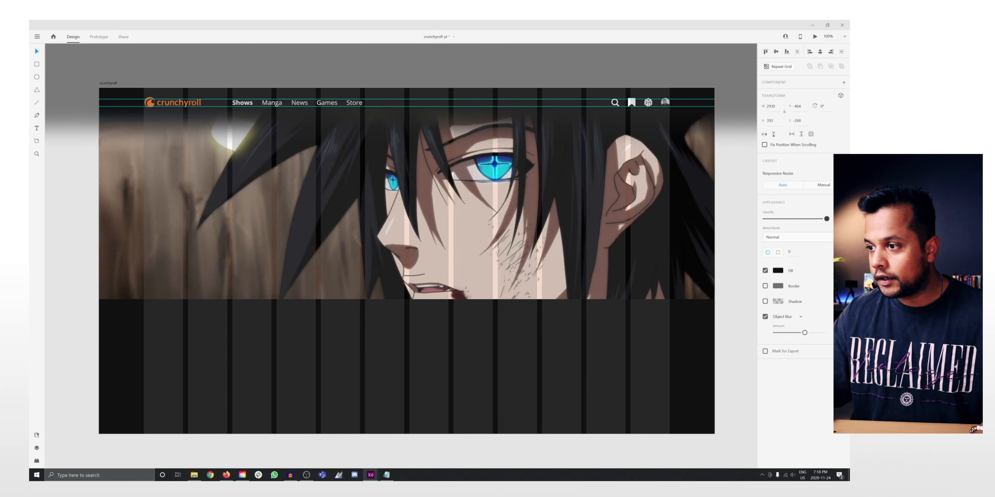
Hide the crunchyroll artboard's layout grid
{"action": "left_click", "coordinate": [123, 37]}
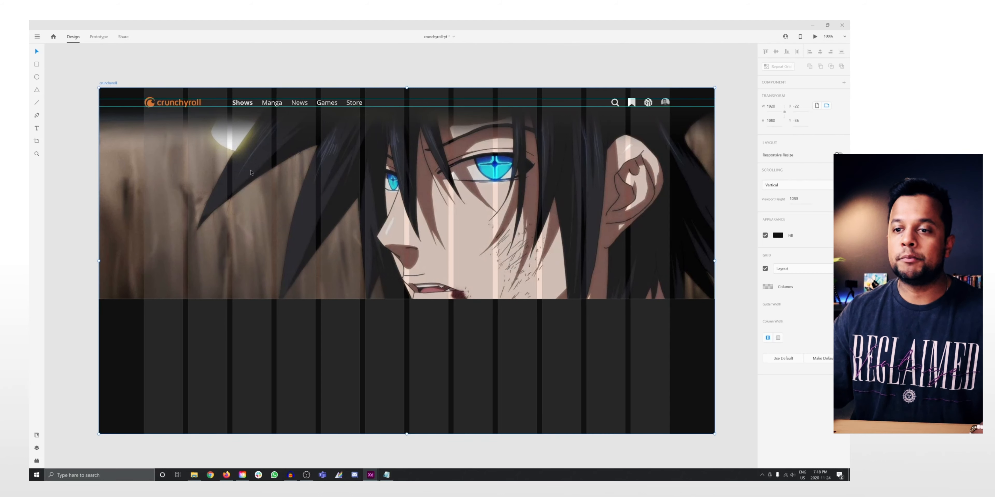
{"action": "scroll", "coordinate": [742, 282], "scroll_direction": "down", "scroll_amount": 1}
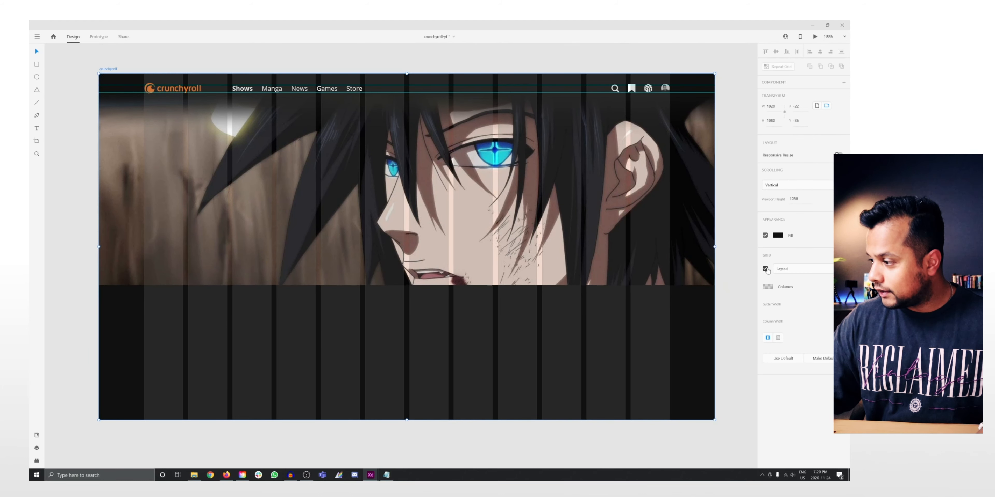
{"action": "left_click", "coordinate": [766, 269]}
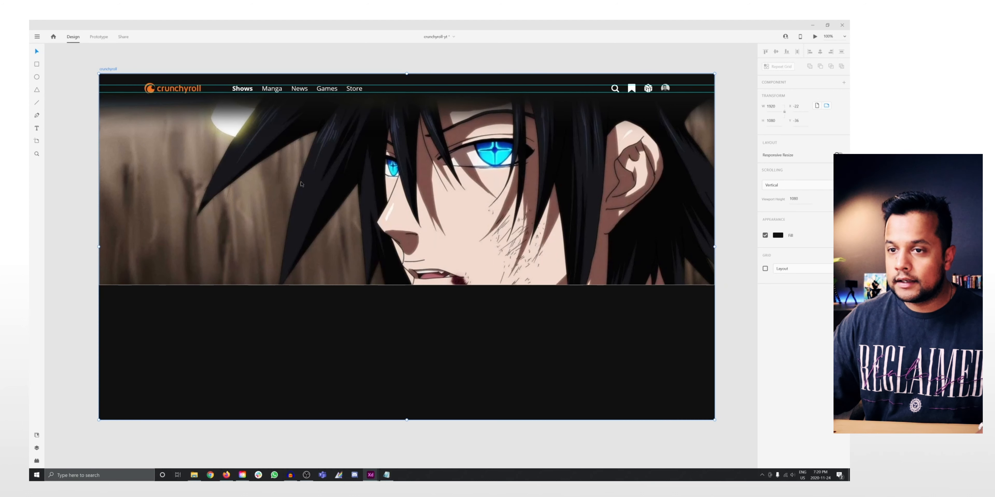
Increase the banner image's height to about 830 px, keeping its width at 1920
{"action": "left_click", "coordinate": [443, 236]}
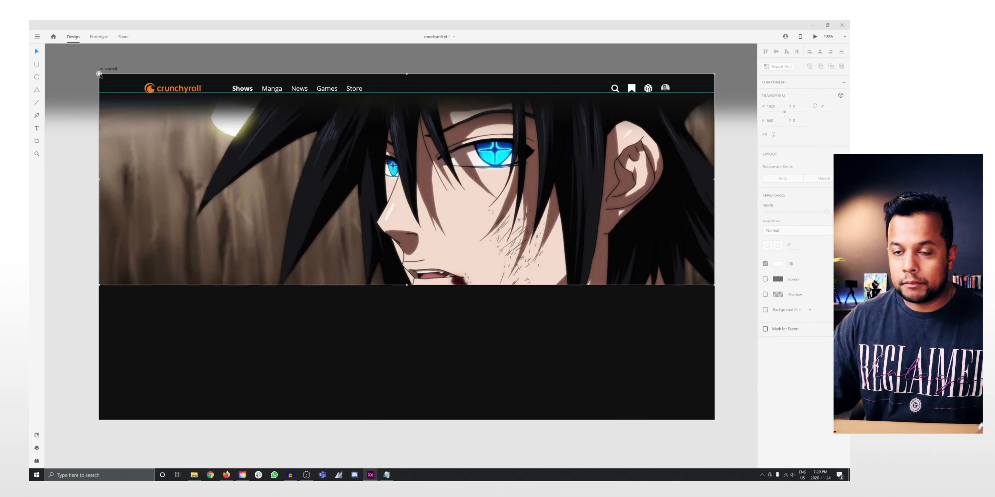
{"action": "left_click", "coordinate": [99, 73]}
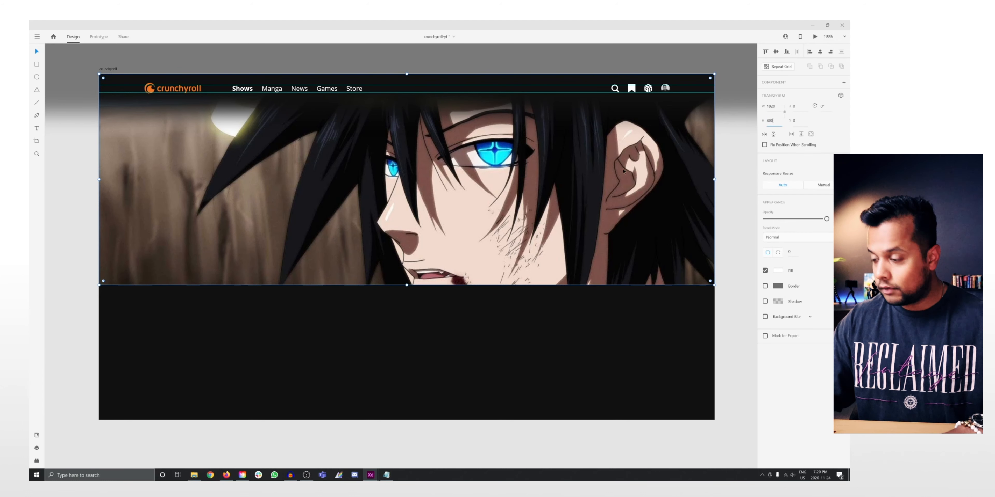
{"action": "key", "text": "ctrl+z"}
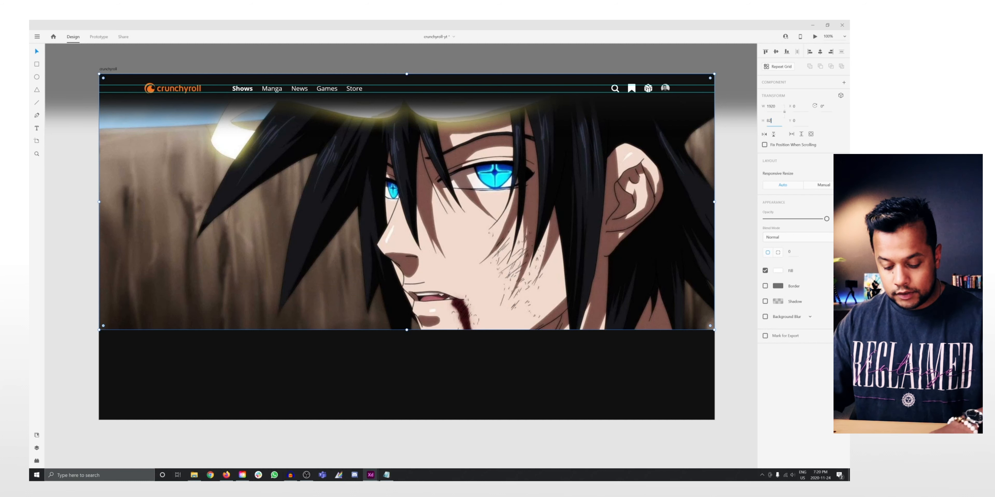
{"action": "type", "text": "0"}
{"action": "key", "text": "Return"}
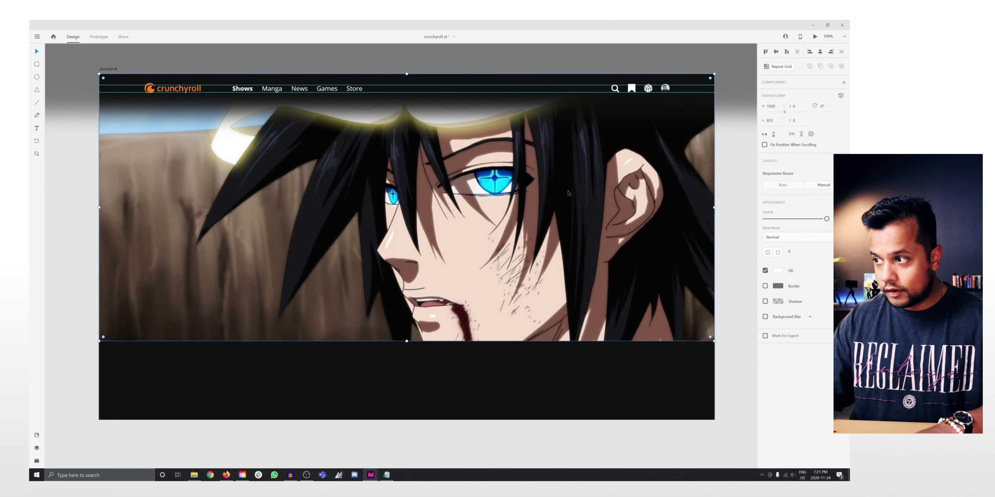
{"action": "key", "text": "Escape"}
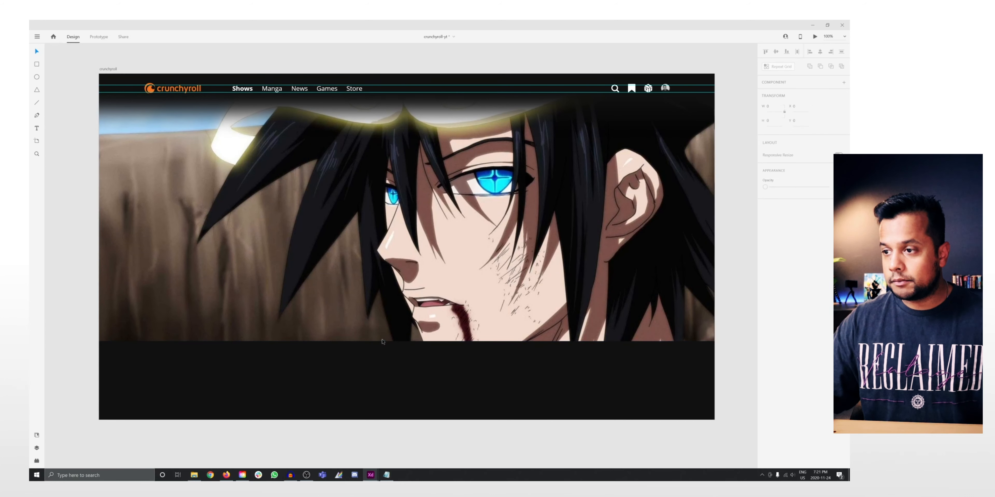
Move the blurred black shade up behind the navigation and place a copy over the lower part of the banner
{"action": "left_click", "coordinate": [431, 136]}
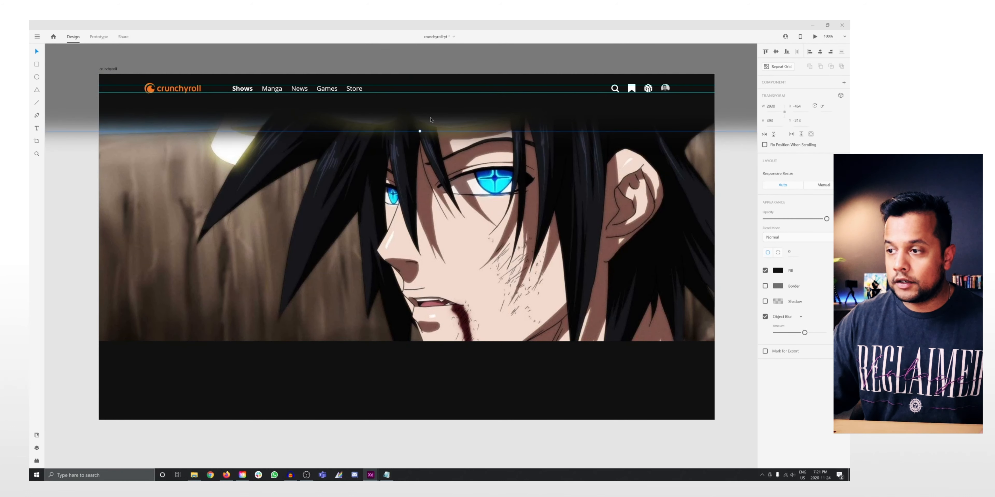
{"action": "left_click_drag", "start_coordinate": [432, 136], "coordinate": [449, 108]}
{"action": "left_click", "coordinate": [677, 91]}
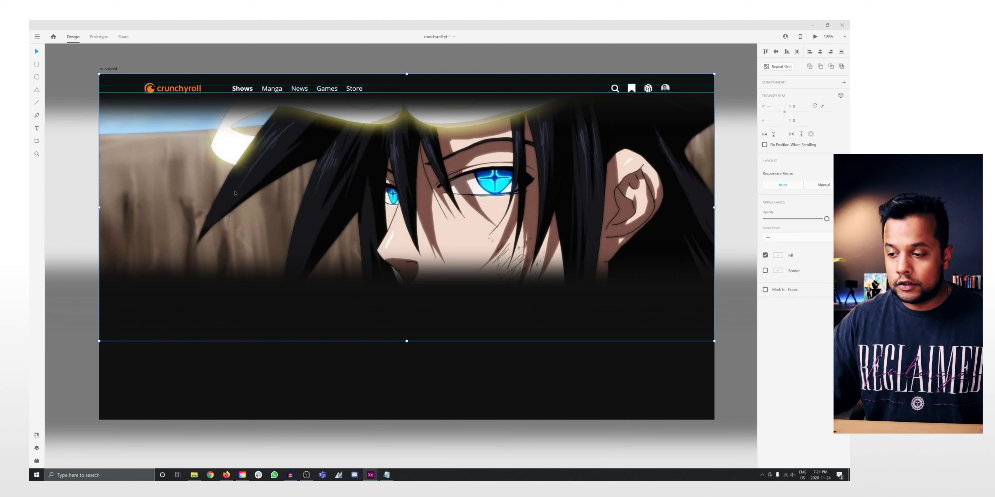
{"action": "key", "text": "ctrl+l"}
{"action": "left_click", "coordinate": [332, 309]}
{"action": "left_click", "coordinate": [376, 204]}
{"action": "left_click", "coordinate": [407, 365]}
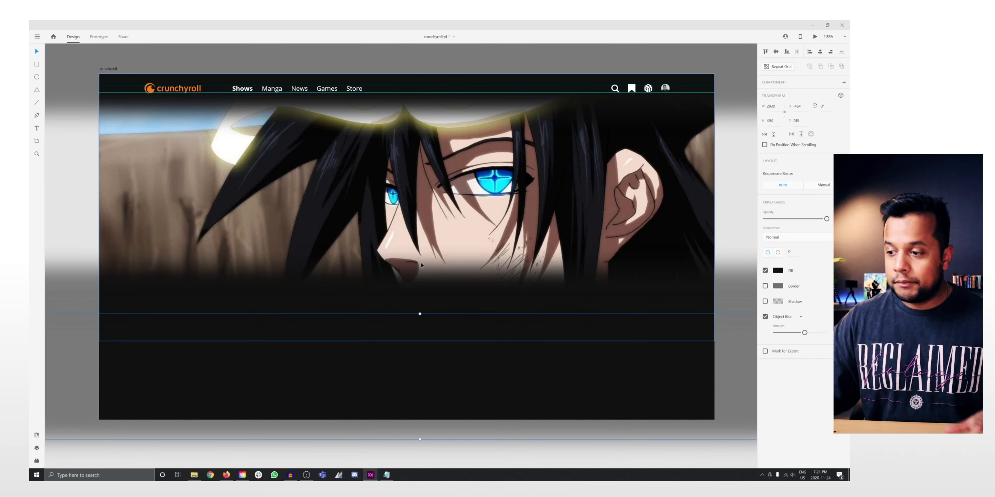
{"action": "left_click_drag", "start_coordinate": [421, 265], "coordinate": [848, 87]}
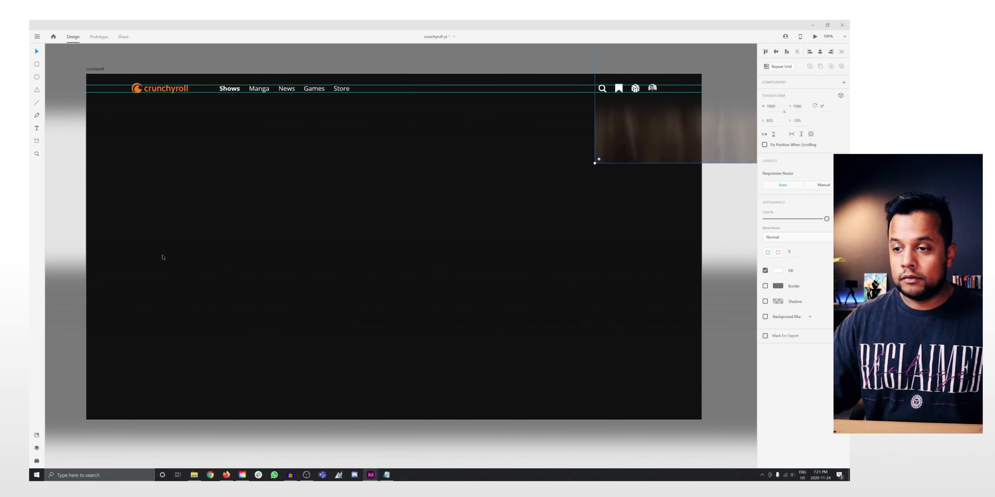
{"action": "key", "text": "ctrl+z"}
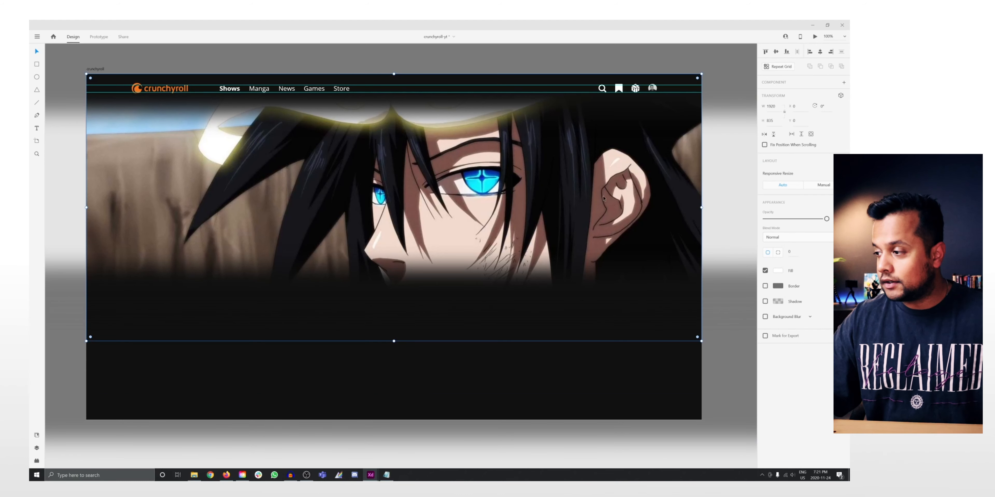
{"action": "left_click_drag", "start_coordinate": [736, 165], "coordinate": [76, 57]}
Shift the lower blurred shade vertically so that it fades out the bottom part of the banner image
{"action": "left_click", "coordinate": [383, 310]}
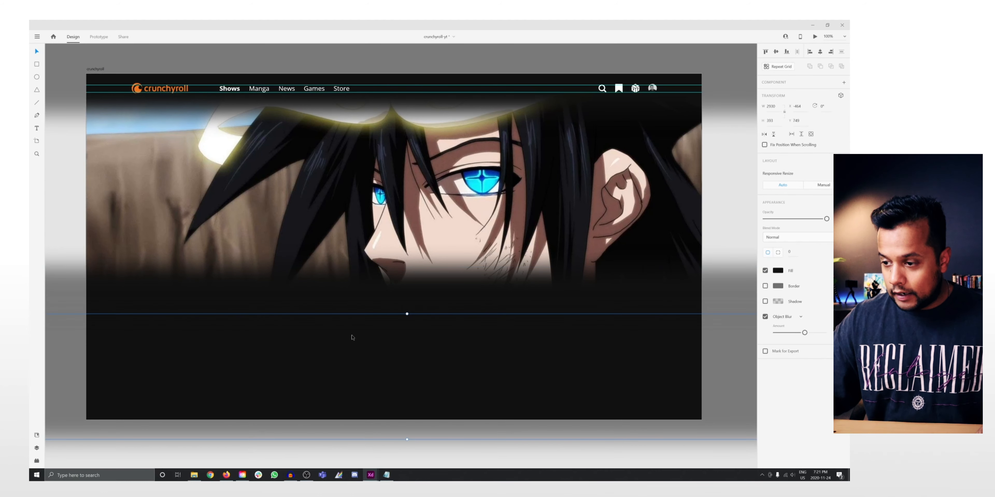
{"action": "left_click_drag", "start_coordinate": [385, 300], "coordinate": [385, 290]}
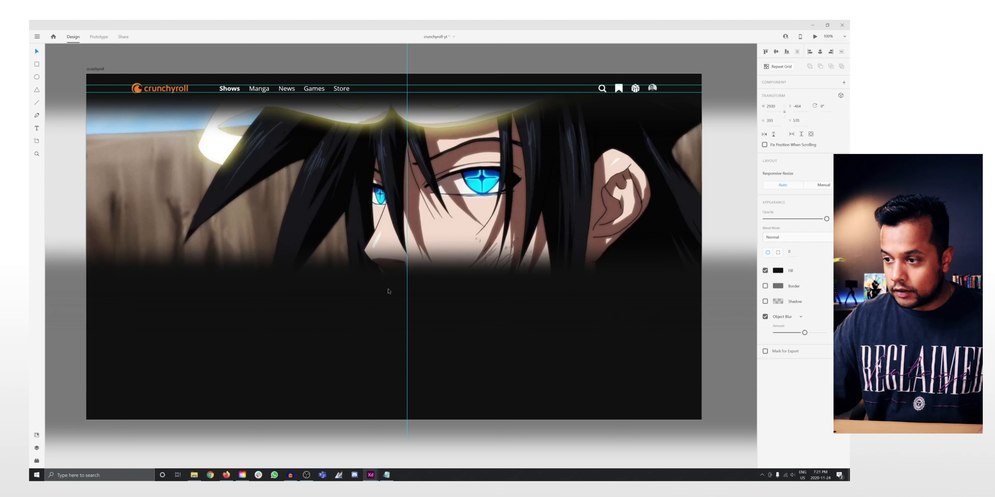
{"action": "left_click", "coordinate": [414, 207]}
{"action": "left_click", "coordinate": [385, 324]}
{"action": "left_click", "coordinate": [382, 298]}
{"action": "left_click_drag", "start_coordinate": [382, 298], "coordinate": [381, 360]}
Extend the crunchyroll artboard's height to 1746 and its viewport height to 1746 as well
{"action": "left_click", "coordinate": [382, 371]}
{"action": "scroll", "coordinate": [382, 382], "scroll_direction": "down", "scroll_amount": 3}
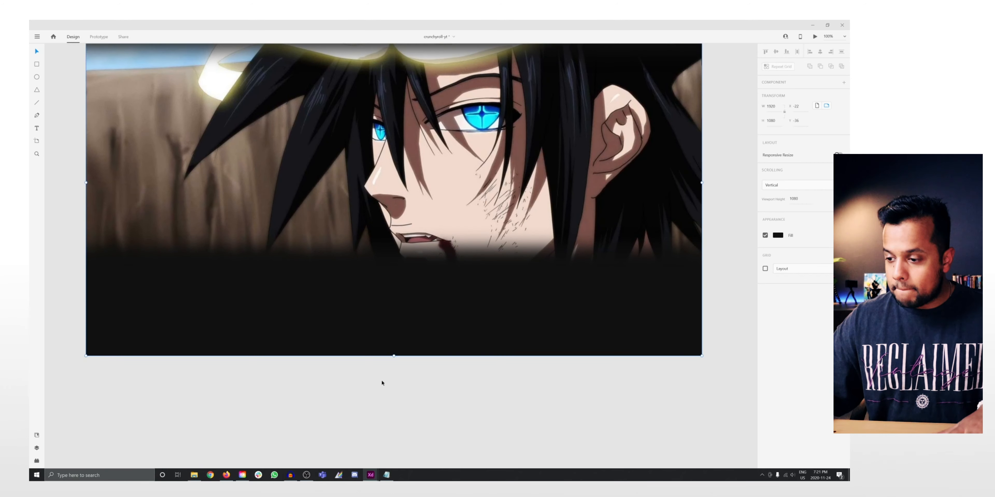
{"action": "left_click_drag", "start_coordinate": [394, 293], "coordinate": [395, 461]}
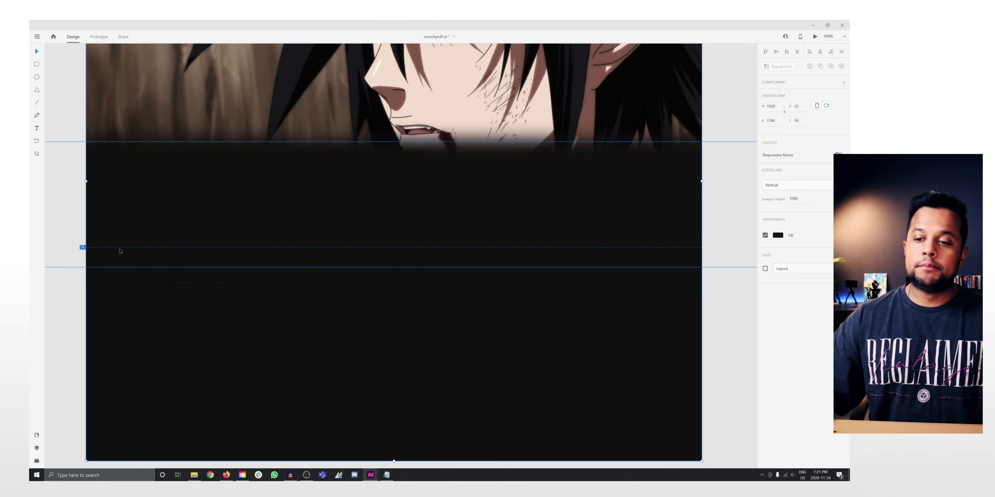
{"action": "scroll", "coordinate": [119, 252], "scroll_direction": "down", "scroll_amount": 1}
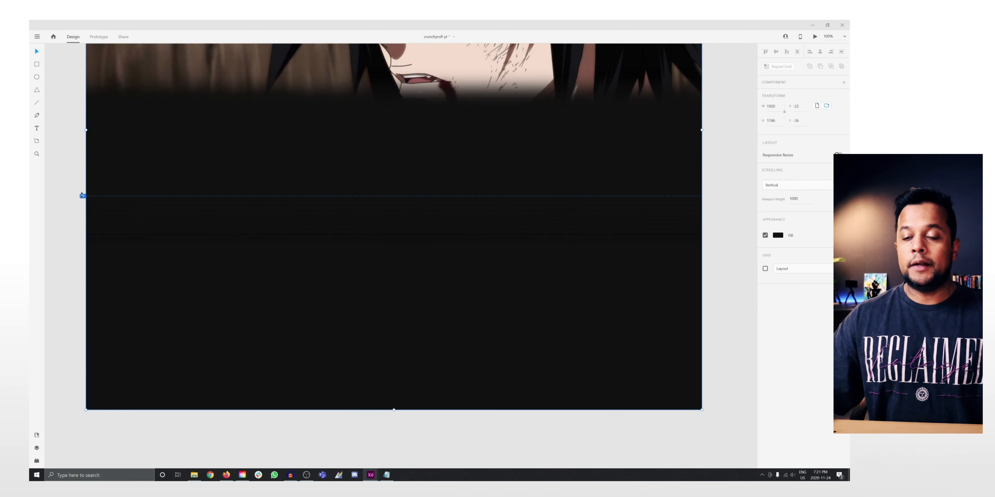
{"action": "left_click_drag", "start_coordinate": [82, 195], "coordinate": [84, 404]}
Fine-tune the lower shade's vertical position so its fade blends the banner's bottom edge into the artboard background
{"action": "scroll", "coordinate": [474, 339], "scroll_direction": "up", "scroll_amount": 3}
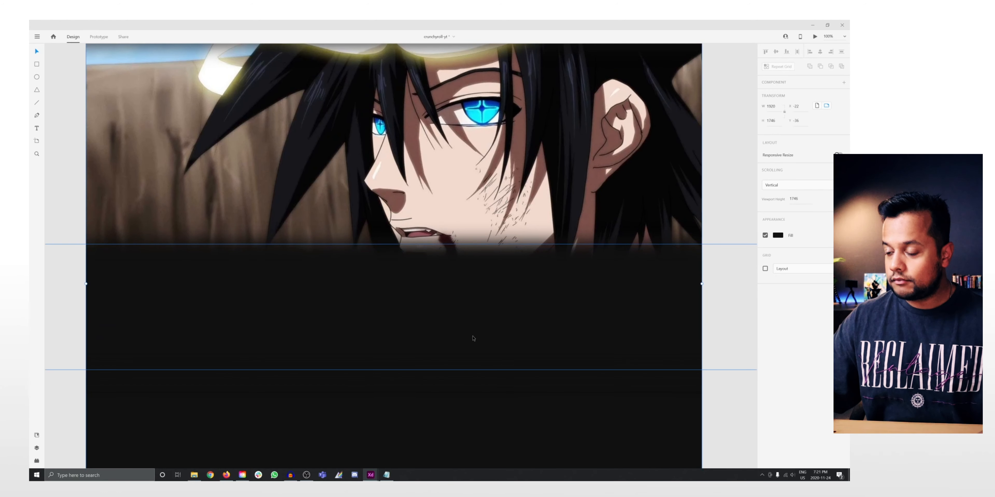
{"action": "left_click", "coordinate": [469, 348]}
{"action": "scroll", "coordinate": [467, 359], "scroll_direction": "up", "scroll_amount": 1}
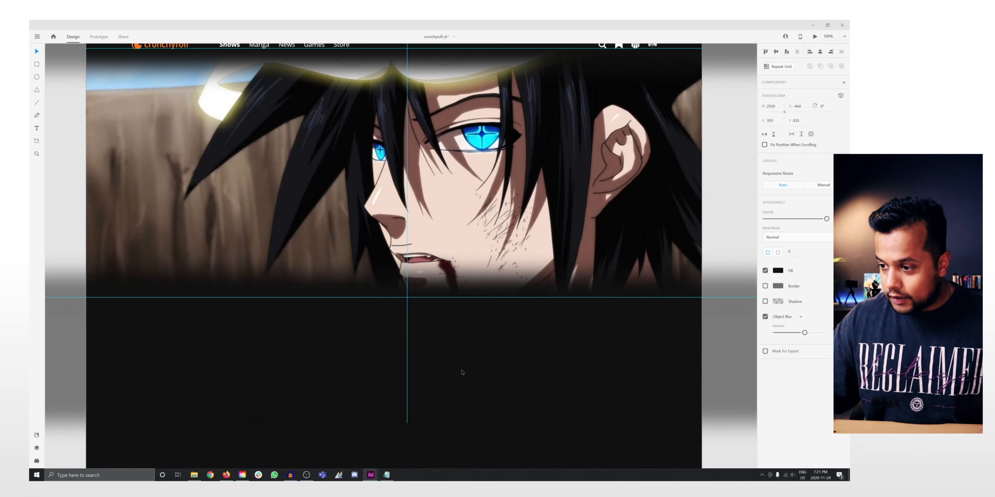
{"action": "scroll", "coordinate": [462, 372], "scroll_direction": "up", "scroll_amount": 3}
{"action": "key", "text": "Escape"}
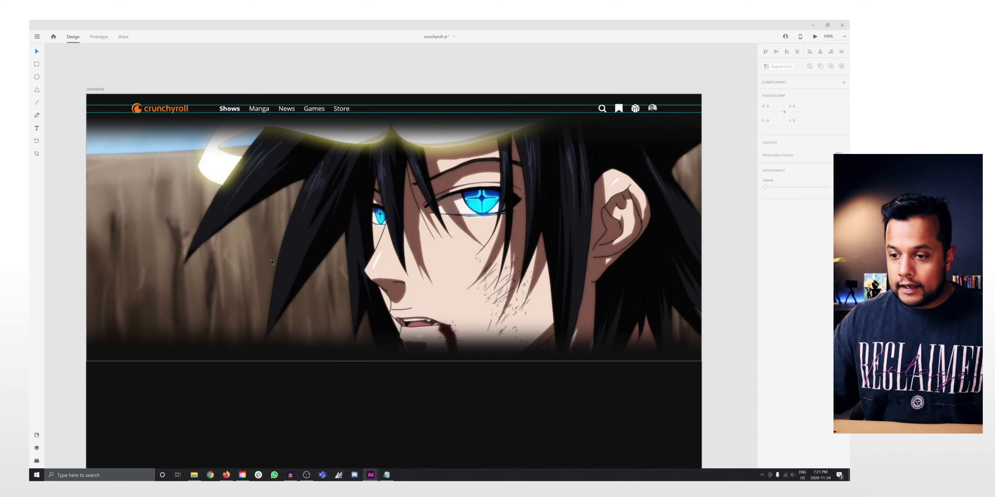
{"action": "left_click", "coordinate": [304, 340]}
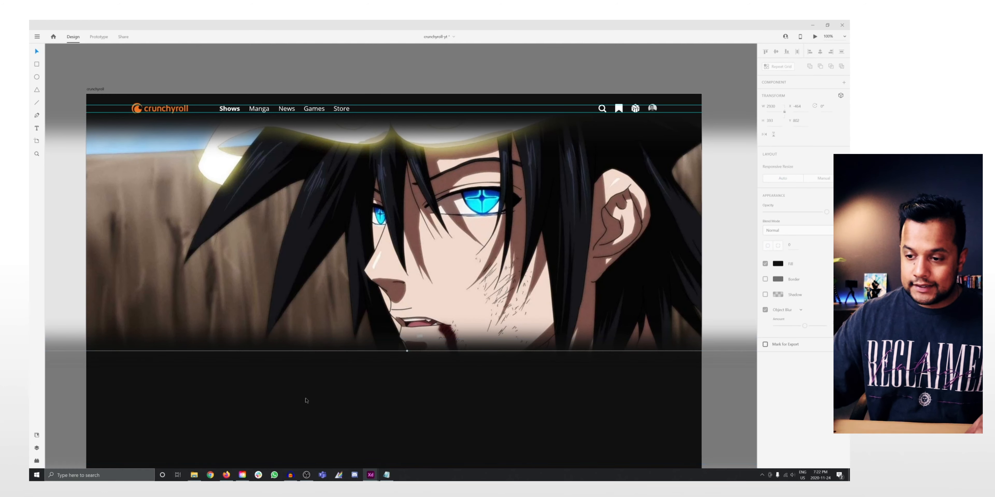
Show the crunchyroll artboard's layout grid again
{"action": "scroll", "coordinate": [270, 174], "scroll_direction": "left", "scroll_amount": 2}
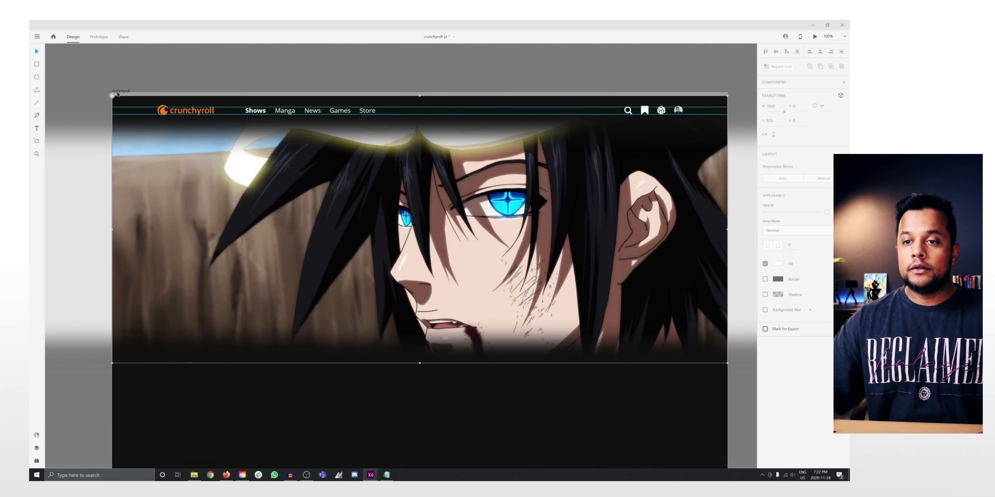
{"action": "left_click", "coordinate": [118, 93]}
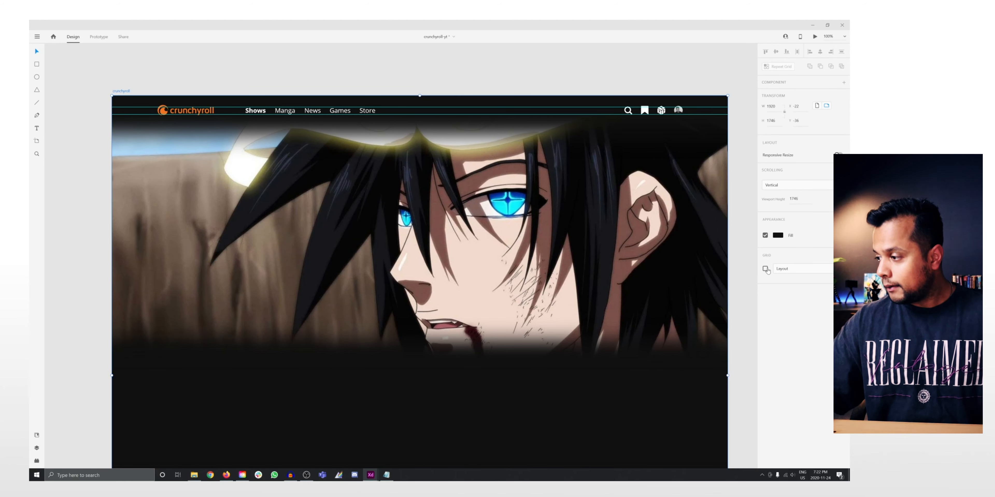
{"action": "left_click", "coordinate": [765, 269]}
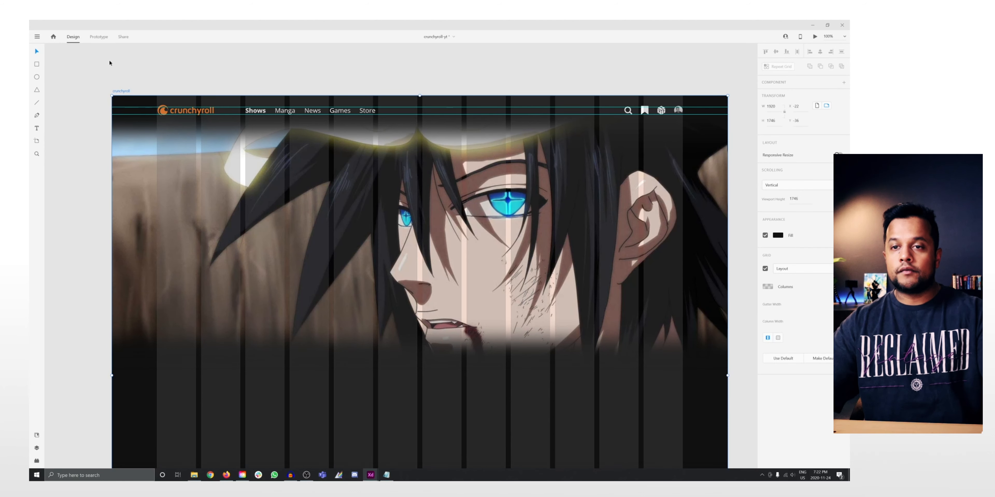
{"action": "scroll", "coordinate": [221, 235], "scroll_direction": "up", "scroll_amount": 1}
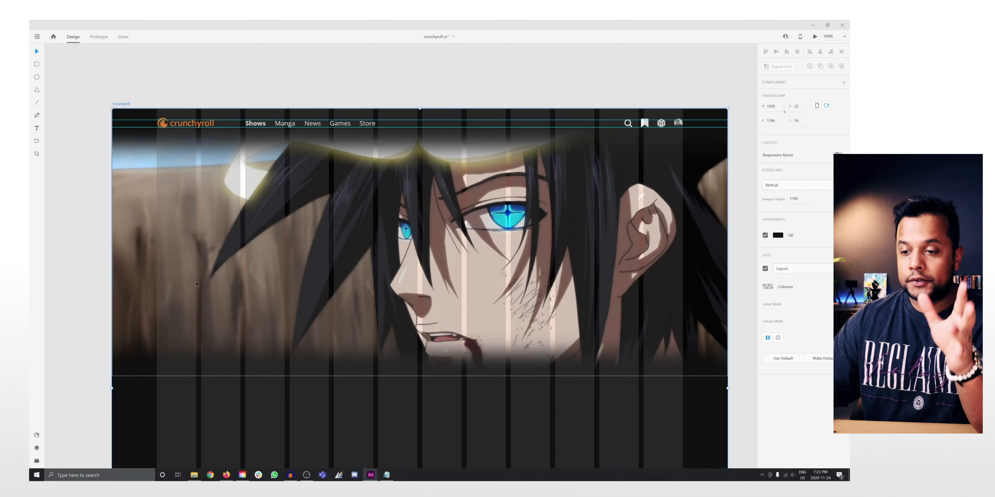
Examine how Netflix's hero section in the browser arranges its series label, title logo, description and buttons, and return to Adobe XD
{"action": "left_click", "coordinate": [231, 475]}
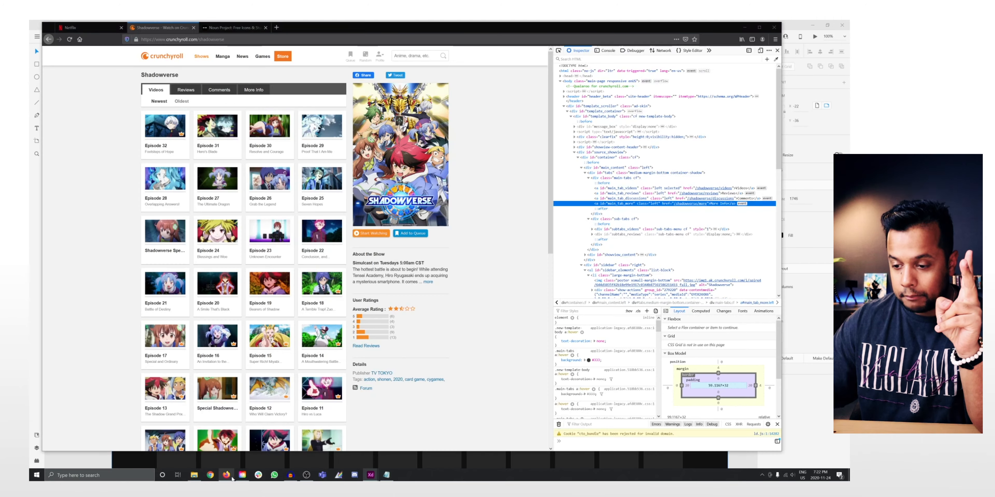
{"action": "left_click", "coordinate": [89, 27]}
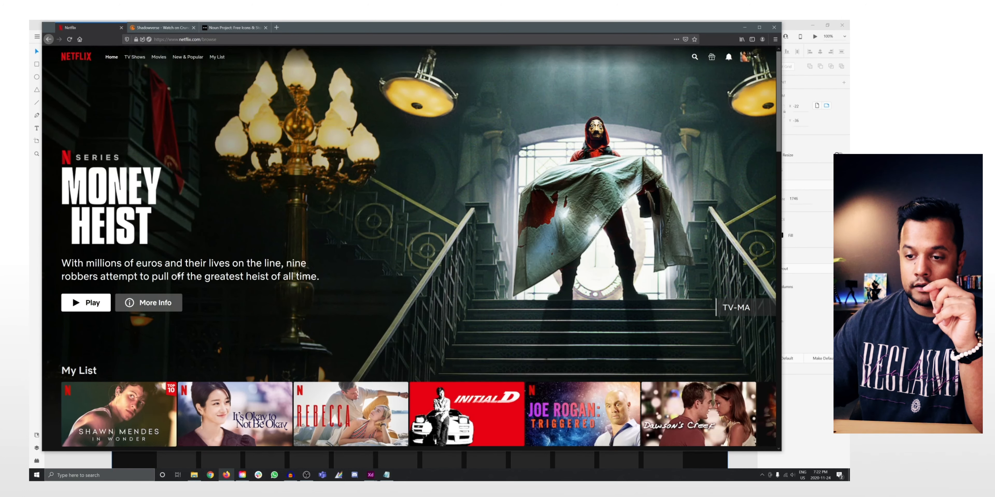
{"action": "left_click", "coordinate": [824, 253]}
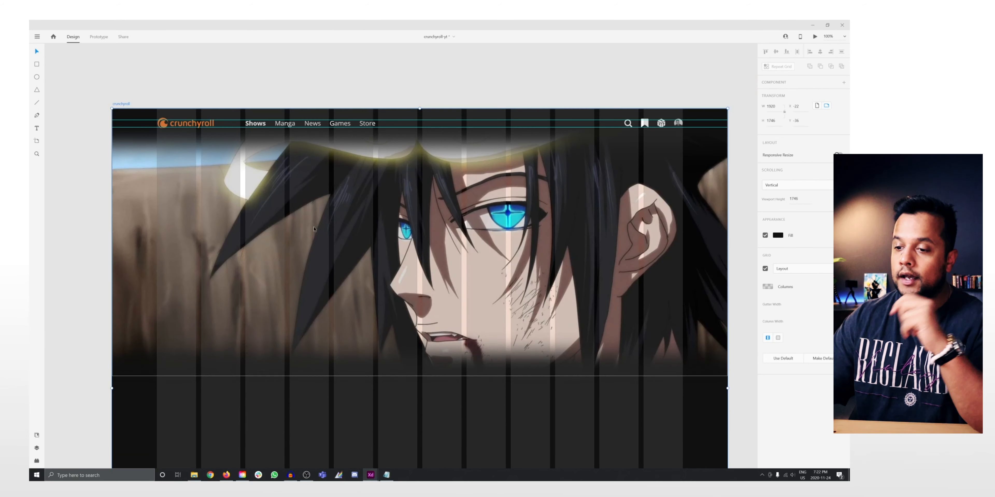
Import the-god-of-highschool-logo image from the adobe-xd folder in File Explorer and place it over the banner in Adobe XD
{"action": "left_click", "coordinate": [194, 475]}
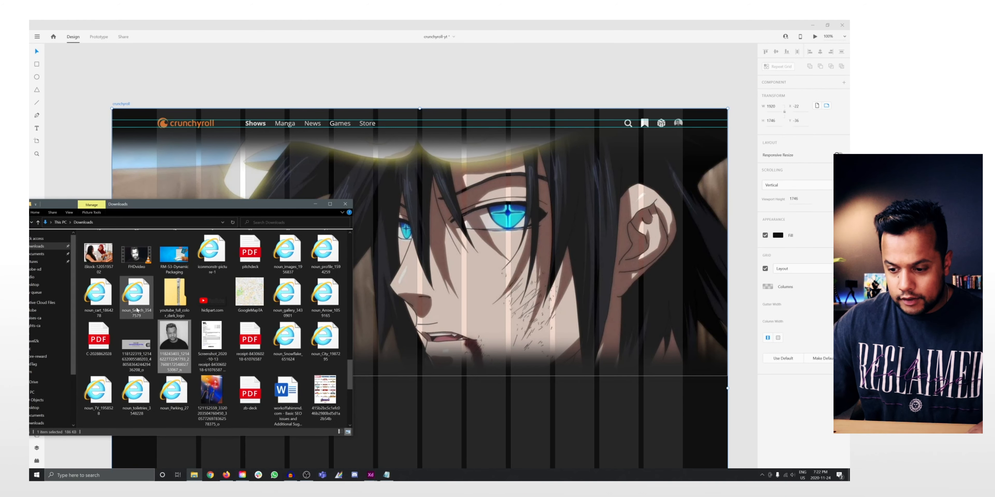
{"action": "left_click", "coordinate": [345, 204]}
{"action": "left_click", "coordinate": [193, 475]}
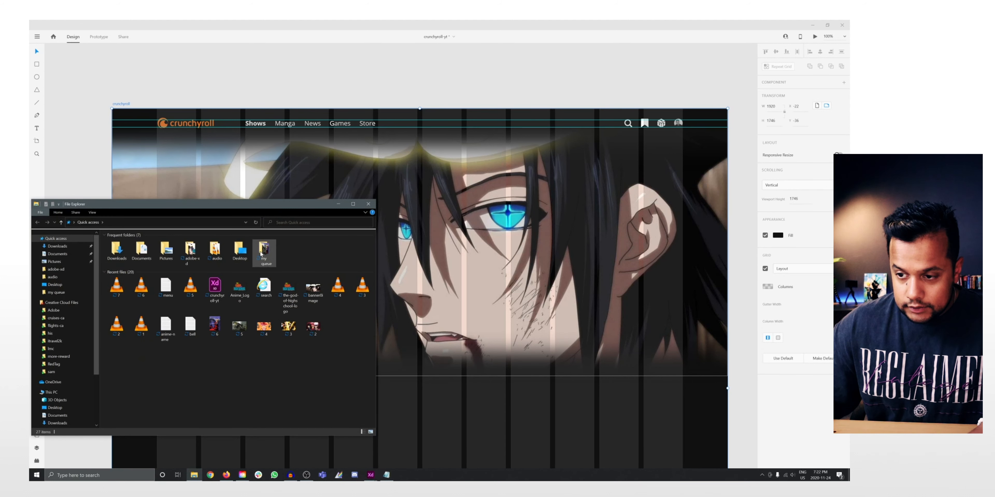
{"action": "left_click", "coordinate": [216, 251]}
{"action": "double_click", "coordinate": [190, 250]}
{"action": "left_click_drag", "start_coordinate": [195, 205], "coordinate": [617, 112]}
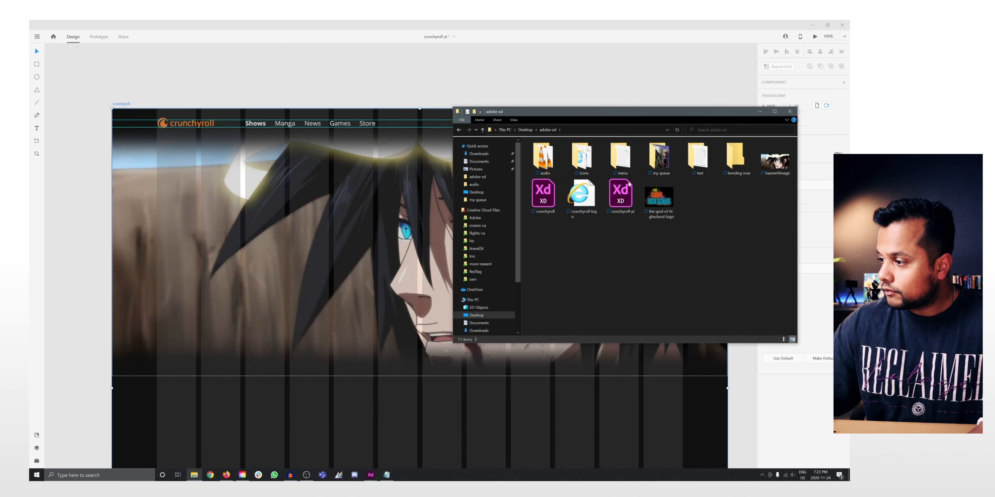
{"action": "left_click_drag", "start_coordinate": [658, 197], "coordinate": [212, 59]}
{"action": "left_click_drag", "start_coordinate": [287, 98], "coordinate": [233, 238]}
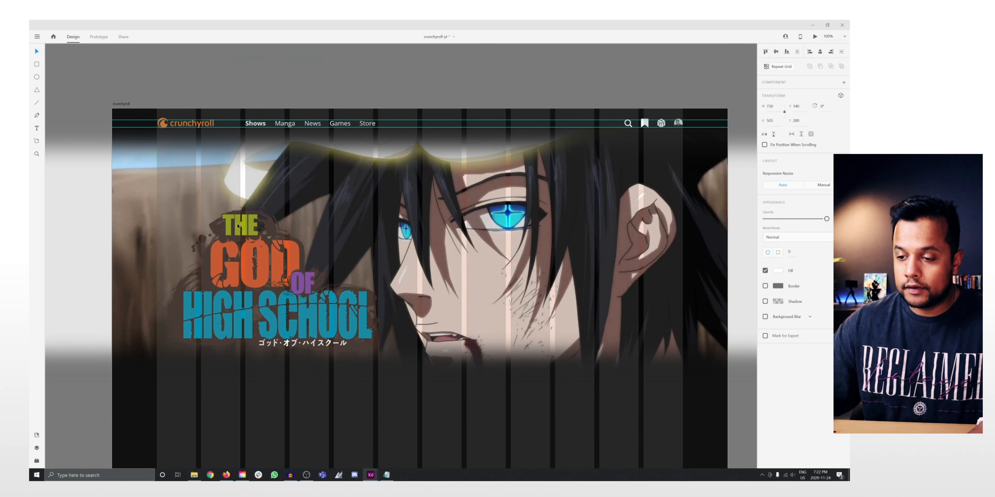
Scale the God of High School logo down to about 260 × 180 and place it lower in the banner, starting at the first grid column
{"action": "left_click_drag", "start_coordinate": [390, 359], "coordinate": [242, 267]}
{"action": "left_click_drag", "start_coordinate": [207, 239], "coordinate": [207, 294]}
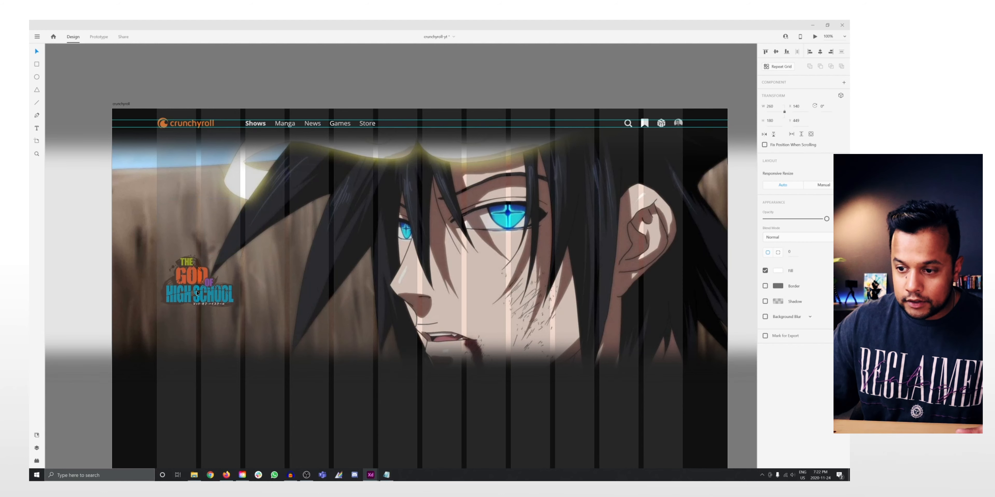
{"action": "left_click", "coordinate": [123, 37]}
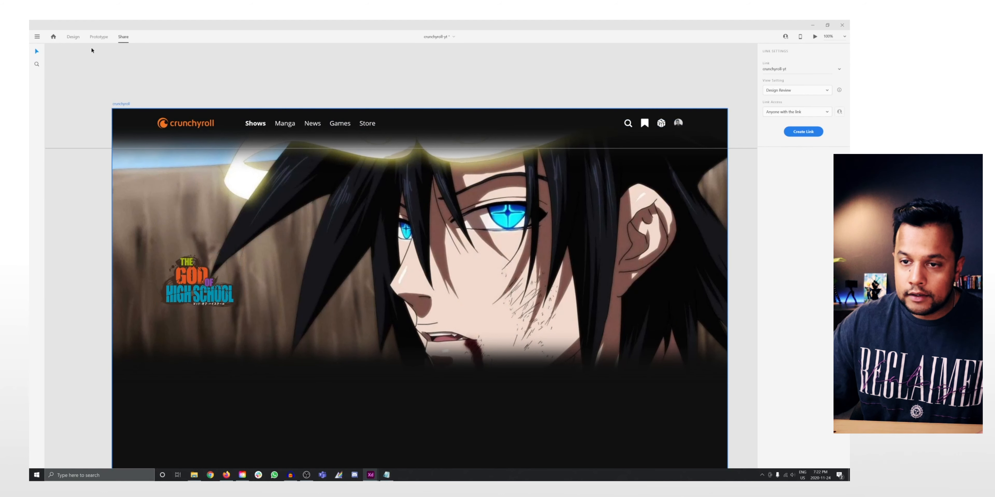
{"action": "left_click", "coordinate": [73, 37]}
{"action": "left_click", "coordinate": [199, 280]}
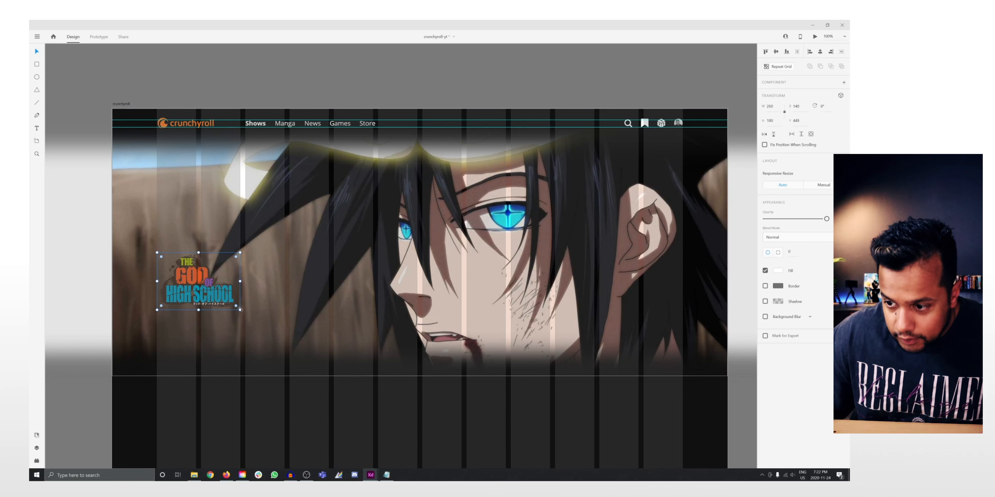
Enlarge the God of High School logo to about 319 × 221 and move it up along the grid's left edge
{"action": "left_click_drag", "start_coordinate": [241, 310], "coordinate": [259, 329]}
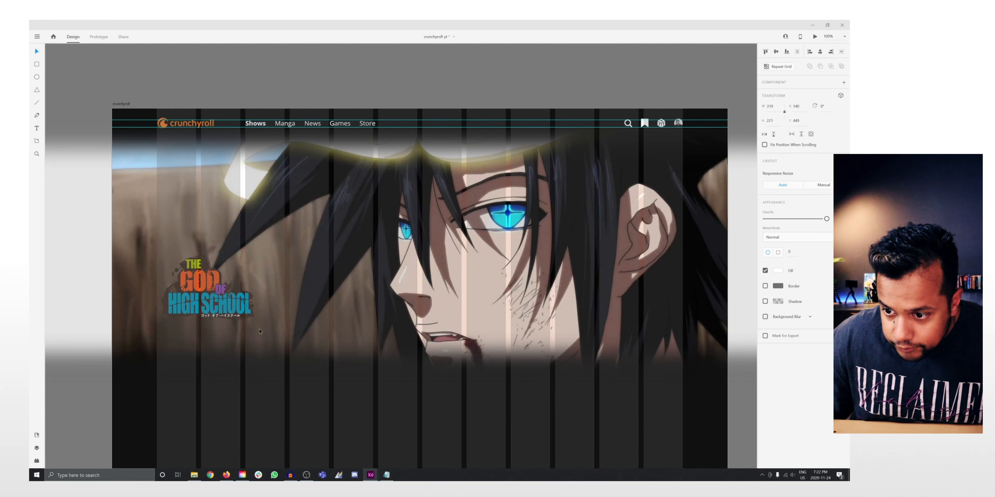
{"action": "left_click_drag", "start_coordinate": [208, 289], "coordinate": [205, 261]}
{"action": "left_click", "coordinate": [88, 110]}
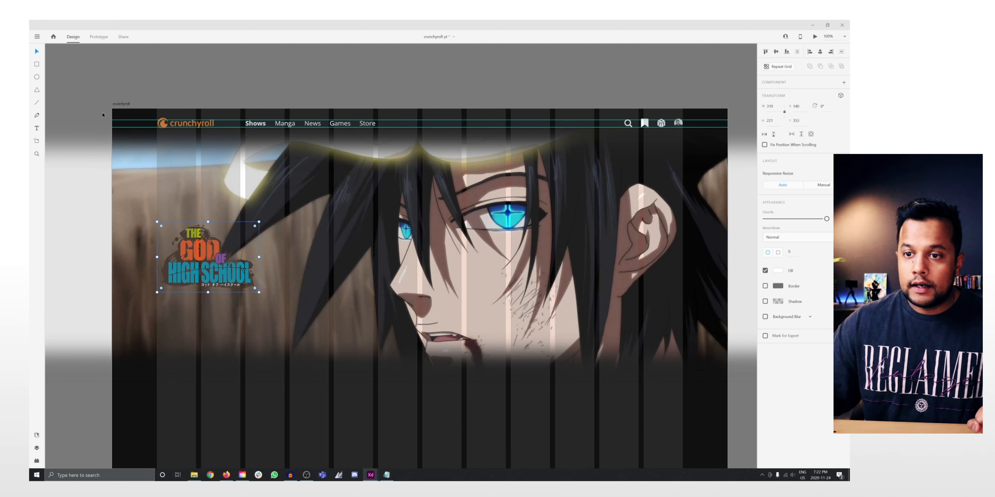
Duplicate the header's crunchyroll logo and place the copy directly above the God of High School title logo
{"action": "left_click", "coordinate": [189, 125]}
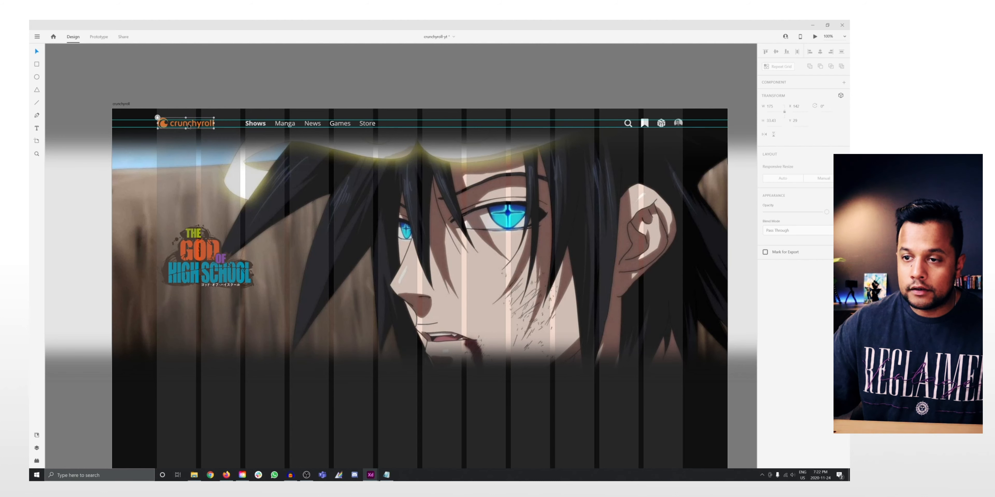
{"action": "right_click", "coordinate": [189, 124]}
{"action": "left_click", "coordinate": [215, 164]}
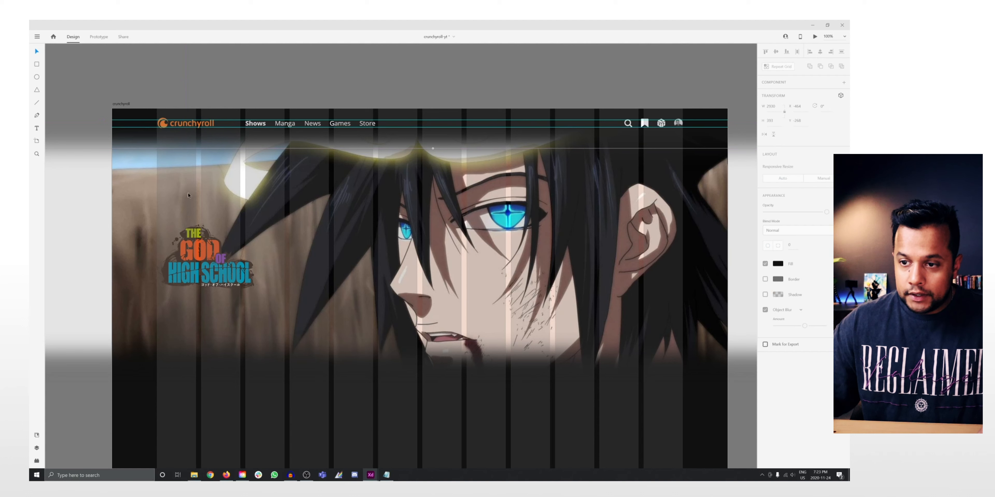
{"action": "left_click_drag", "start_coordinate": [181, 124], "coordinate": [187, 216]}
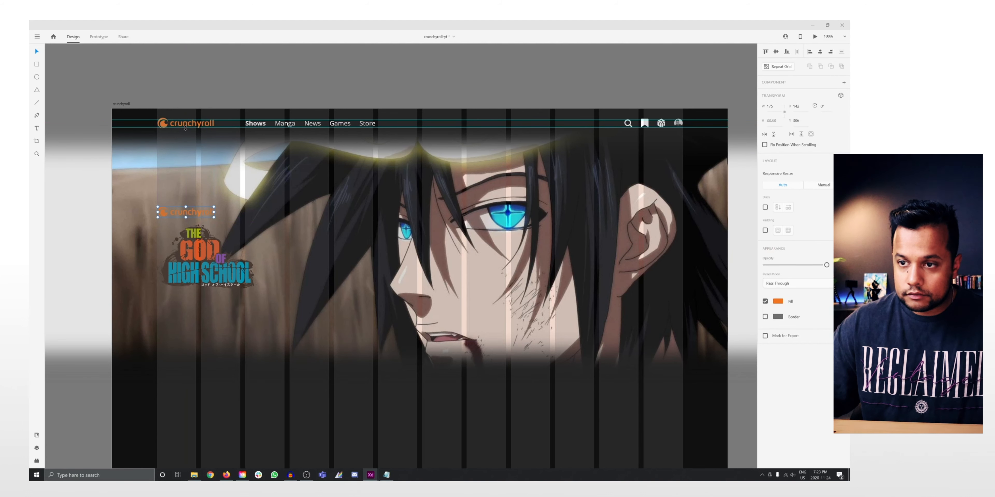
Duplicate the Shows menu text twice, placing one copy above the duplicated crunchyroll logo and a spare one above the artboard
{"action": "left_click", "coordinate": [250, 126]}
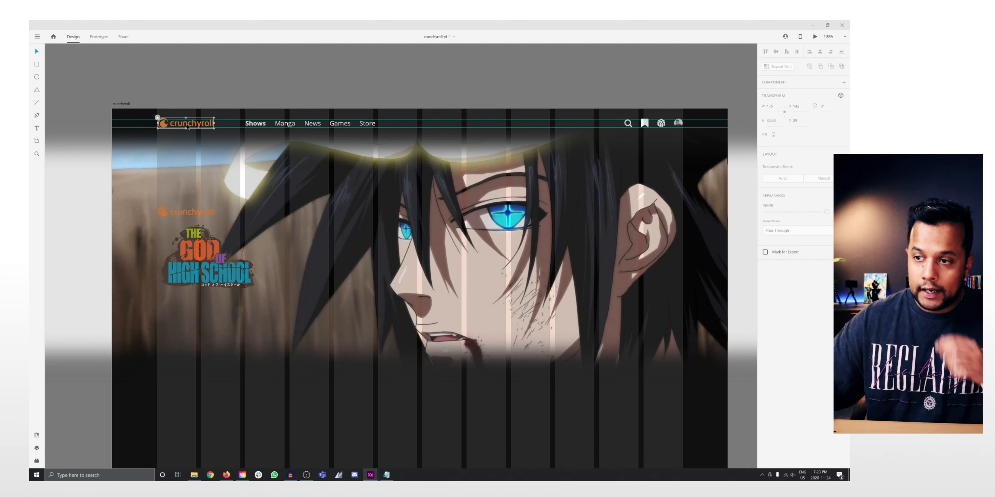
{"action": "key", "text": "Escape"}
{"action": "key", "text": "ctrl+v"}
{"action": "left_click_drag", "start_coordinate": [189, 188], "coordinate": [229, 70]}
{"action": "key", "text": "Escape"}
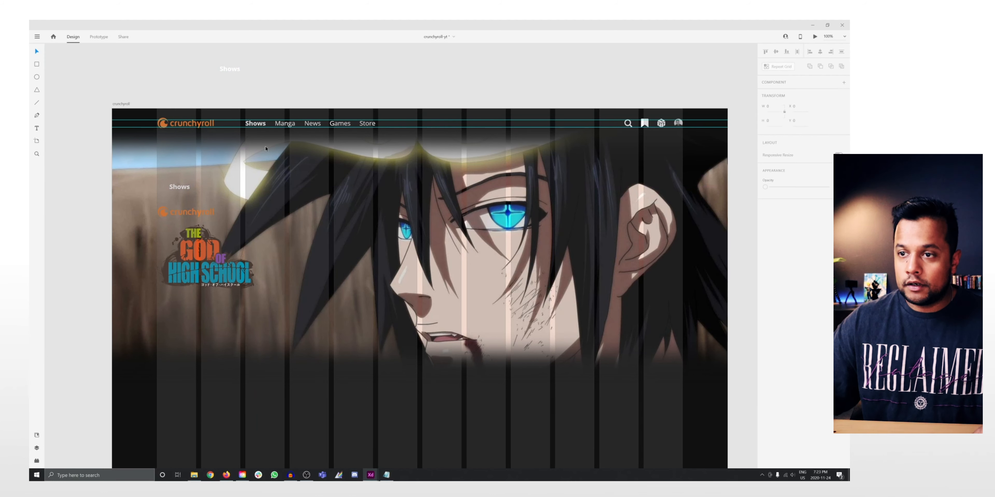
Change the Shows text over the banner to SERIES and place it to the right of the duplicated crunchyroll logo
{"action": "key", "text": "z"}
{"action": "left_click_drag", "start_coordinate": [244, 267], "coordinate": [290, 240]}
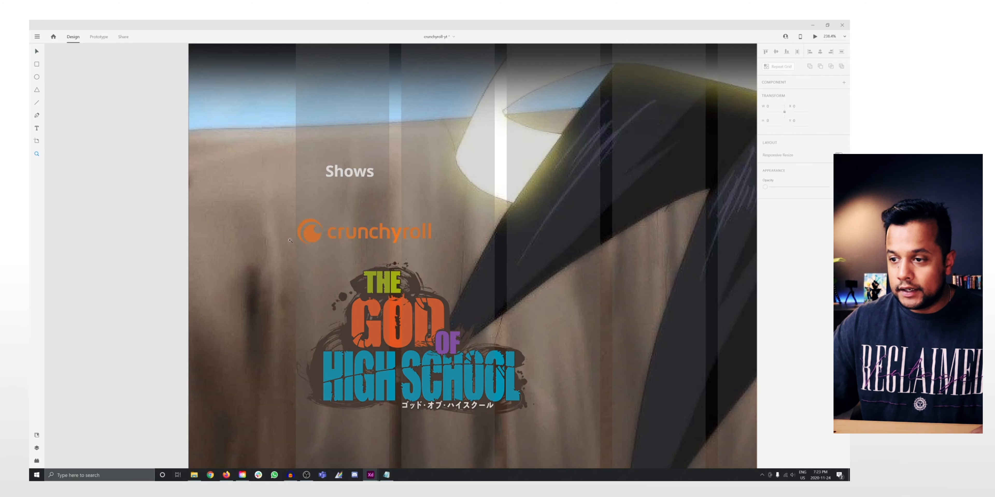
{"action": "double_click", "coordinate": [340, 176]}
{"action": "type", "text": "SERIES"}
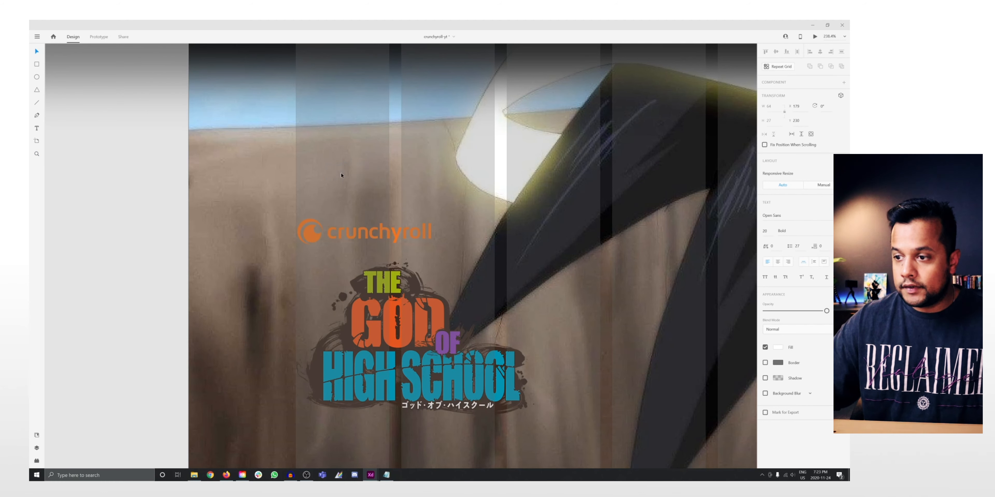
{"action": "key", "text": "Escape"}
{"action": "left_click_drag", "start_coordinate": [341, 175], "coordinate": [456, 233]}
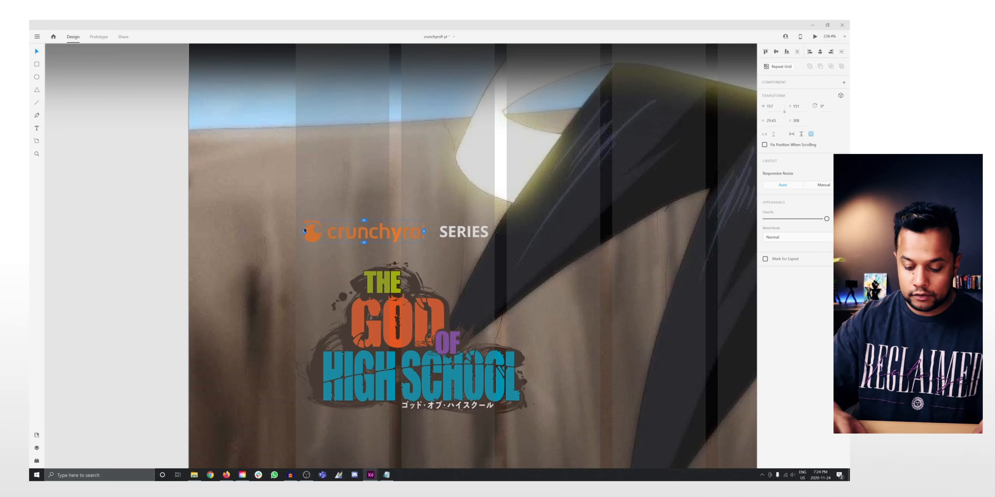
Crop the duplicated crunchyroll logo to just its round icon, about 42 × 40
{"action": "scroll", "coordinate": [303, 230], "scroll_direction": "up", "scroll_amount": 3}
{"action": "key", "text": "ctrl+equal"}
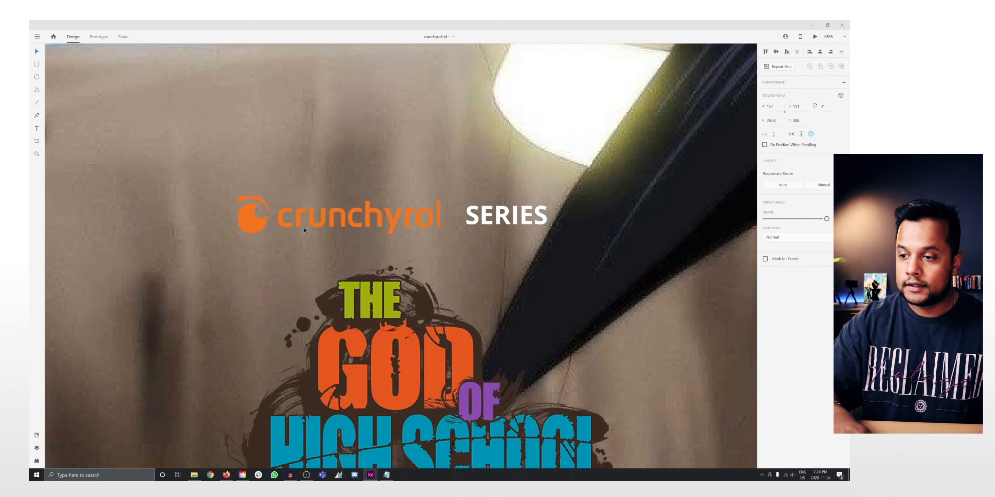
{"action": "key", "text": "ctrl+equal"}
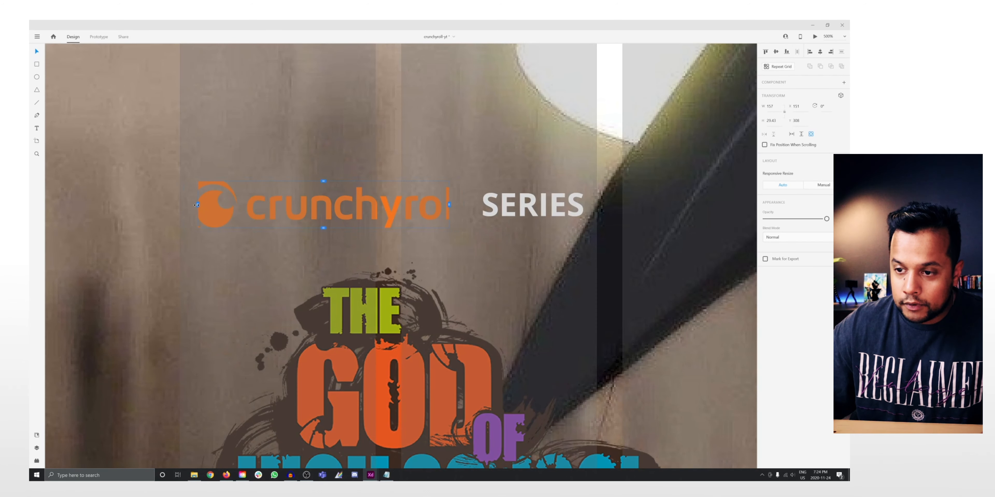
{"action": "left_click_drag", "start_coordinate": [181, 205], "coordinate": [171, 205]}
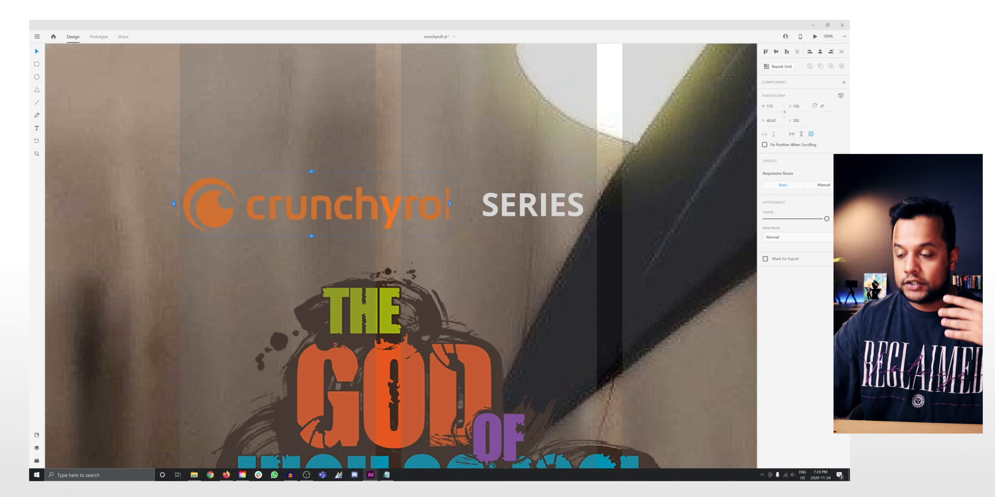
{"action": "left_click_drag", "start_coordinate": [363, 197], "coordinate": [233, 203]}
{"action": "left_click", "coordinate": [103, 223]}
{"action": "left_click", "coordinate": [223, 214]}
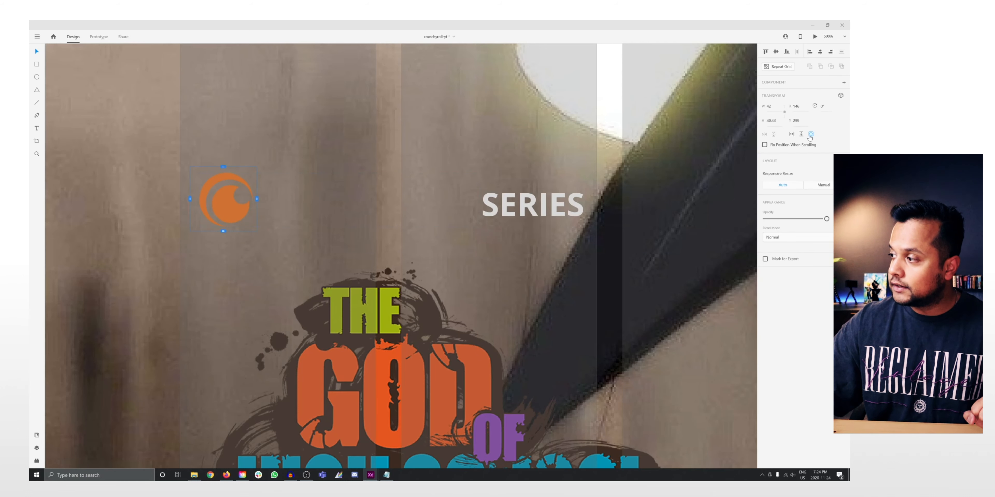
Align the crunchyroll icon with the grid's left edge at X 140 and place the SERIES text right beside it
{"action": "left_click", "coordinate": [810, 134]}
{"action": "key", "text": "ctrl+z"}
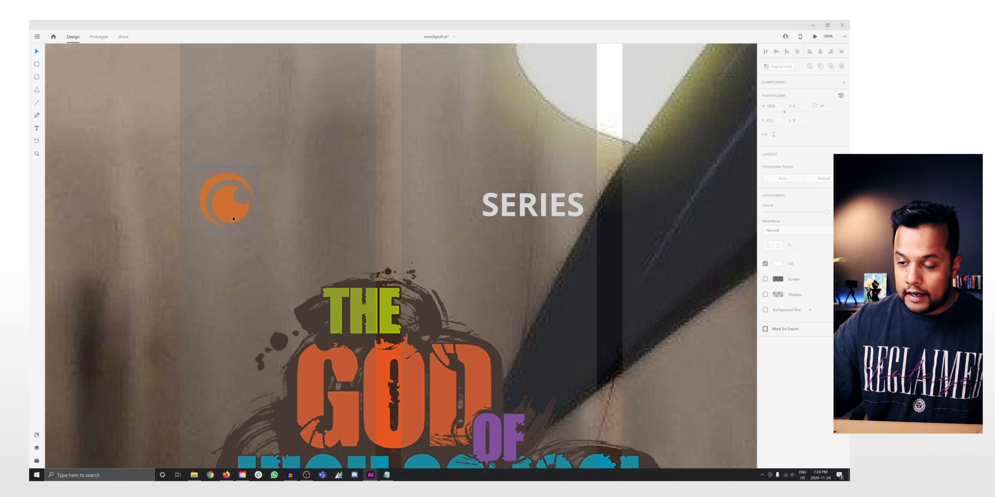
{"action": "mouse_move", "coordinate": [224, 208]}
{"action": "left_mouse_down"}
{"action": "mouse_move", "coordinate": [298, 216]}
{"action": "mouse_move", "coordinate": [227, 215]}
{"action": "left_mouse_up"}
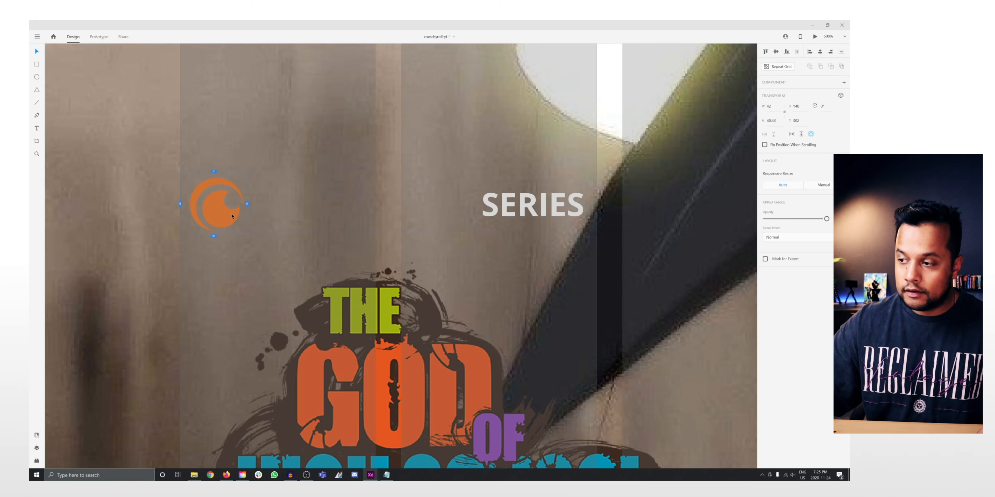
{"action": "left_click_drag", "start_coordinate": [501, 211], "coordinate": [278, 212]}
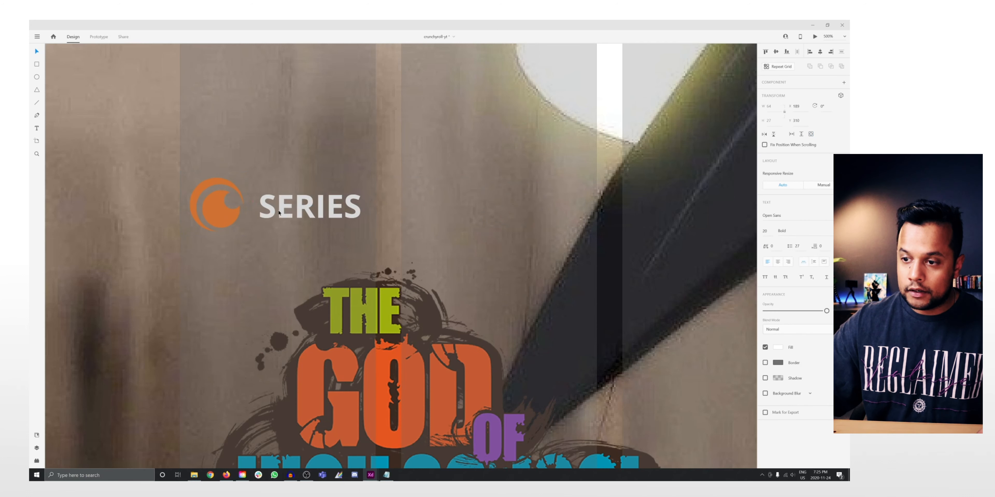
{"action": "key", "text": "ctrl+1"}
{"action": "left_click", "coordinate": [204, 259]}
Copy the description of The God of High School from the Google results in the browser and return to Adobe XD
{"action": "key", "text": "alt+Tab"}
{"action": "left_click_drag", "start_coordinate": [428, 196], "coordinate": [382, 189]}
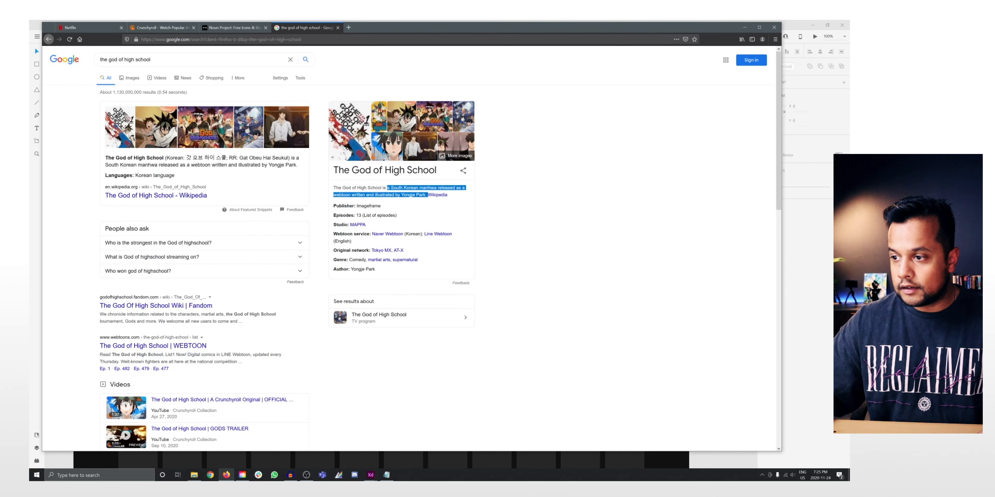
{"action": "right_click", "coordinate": [402, 193]}
{"action": "left_click", "coordinate": [409, 192]}
{"action": "key", "text": "alt+Tab"}
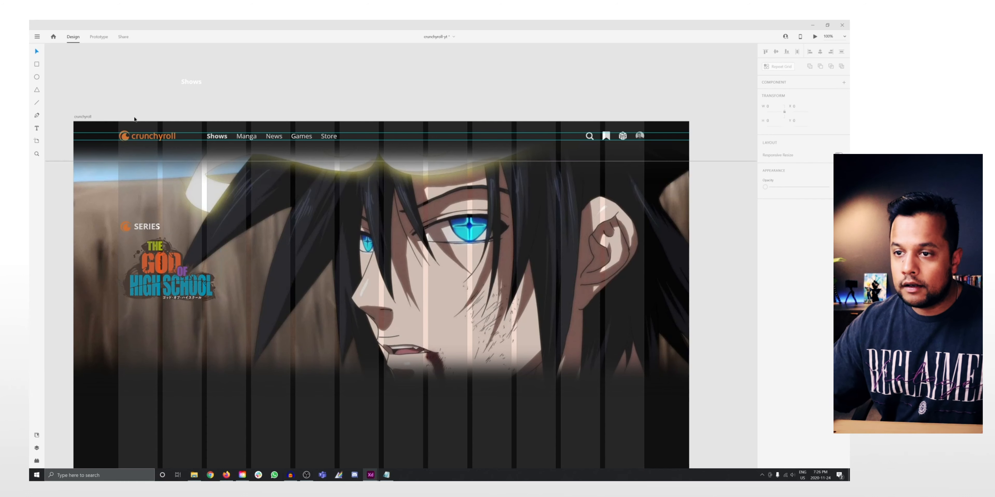
Move the spare Shows text below the title logo and replace it with the copied series description in Semibold 25 on two lines
{"action": "left_click_drag", "start_coordinate": [191, 82], "coordinate": [128, 324]}
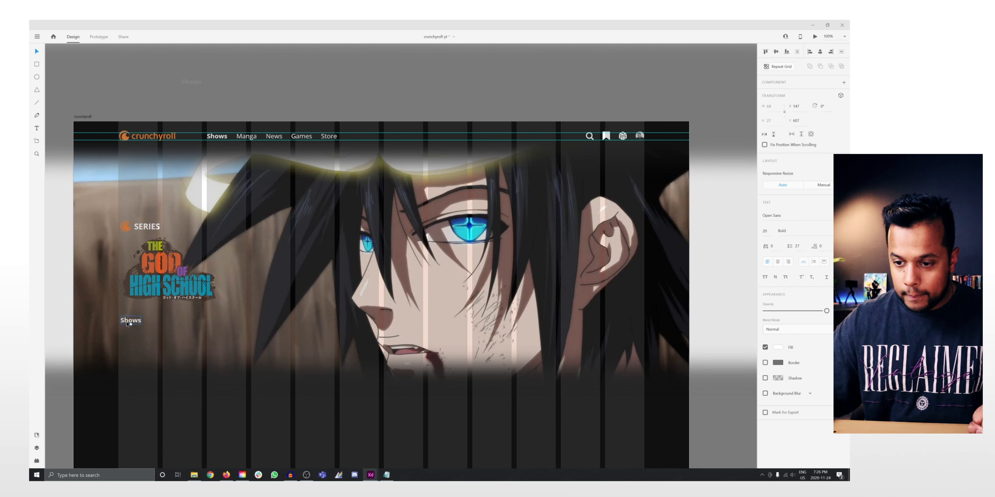
{"action": "key", "text": "Return"}
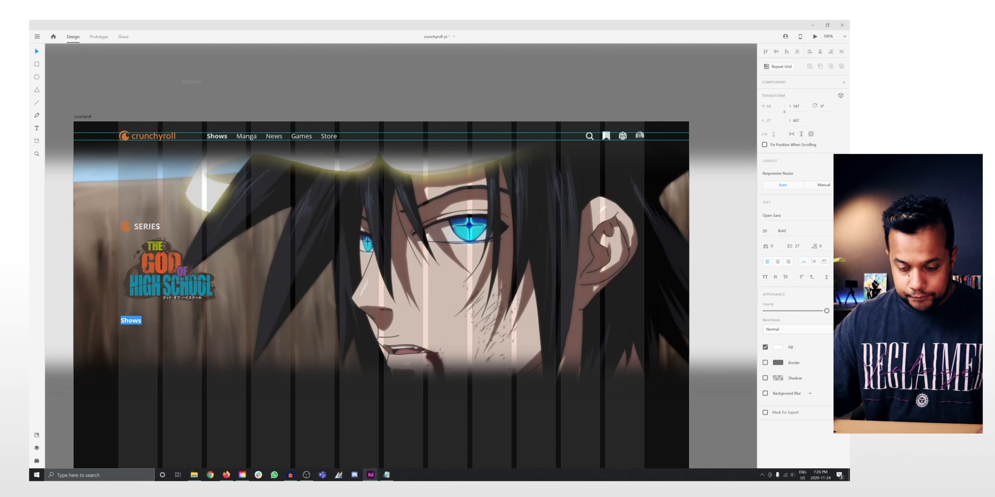
{"action": "key", "text": "ctrl+v"}
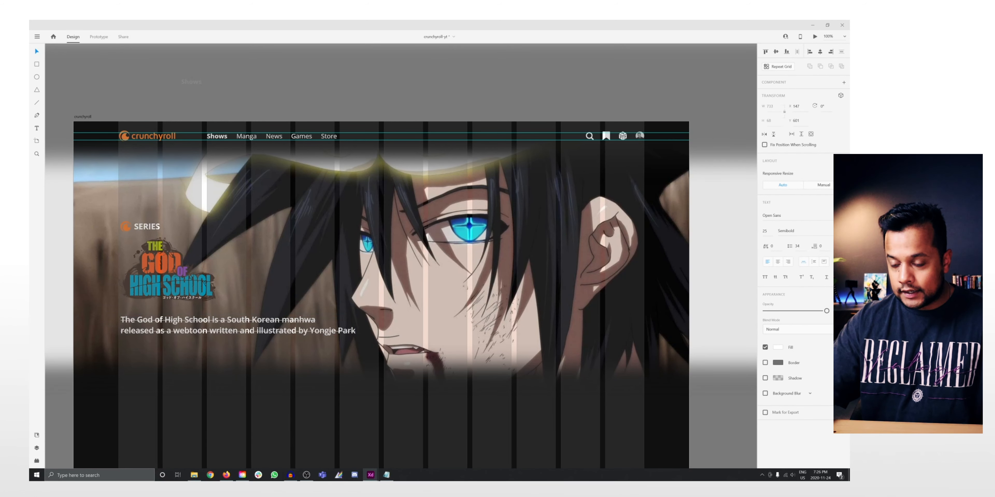
Try out underline and title case on the series description text
{"action": "left_click", "coordinate": [827, 278]}
{"action": "left_click", "coordinate": [827, 279]}
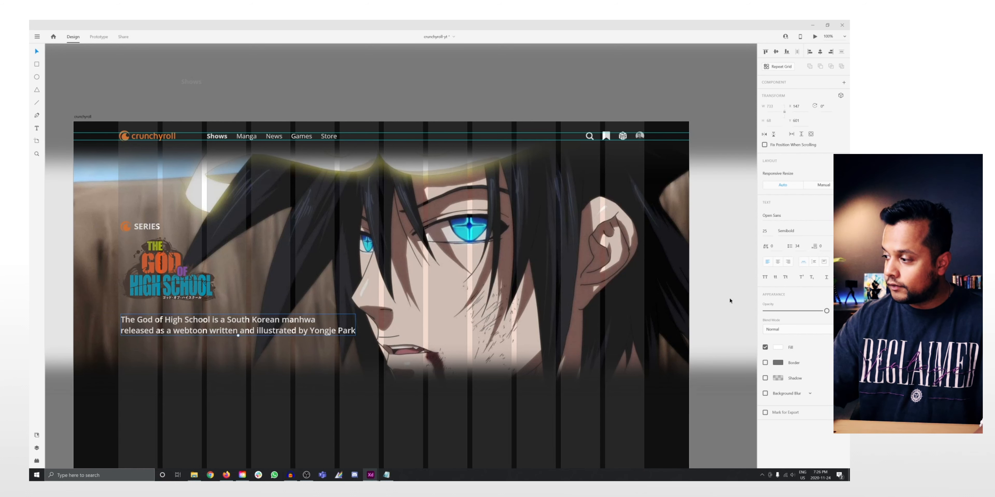
{"action": "left_click", "coordinate": [786, 277]}
{"action": "left_click", "coordinate": [786, 277]}
{"action": "left_click", "coordinate": [785, 277]}
{"action": "left_click", "coordinate": [785, 278]}
Try out uppercase lettering and wider line spacing on the series description, and return the line spacing to 34
{"action": "left_click", "coordinate": [765, 277]}
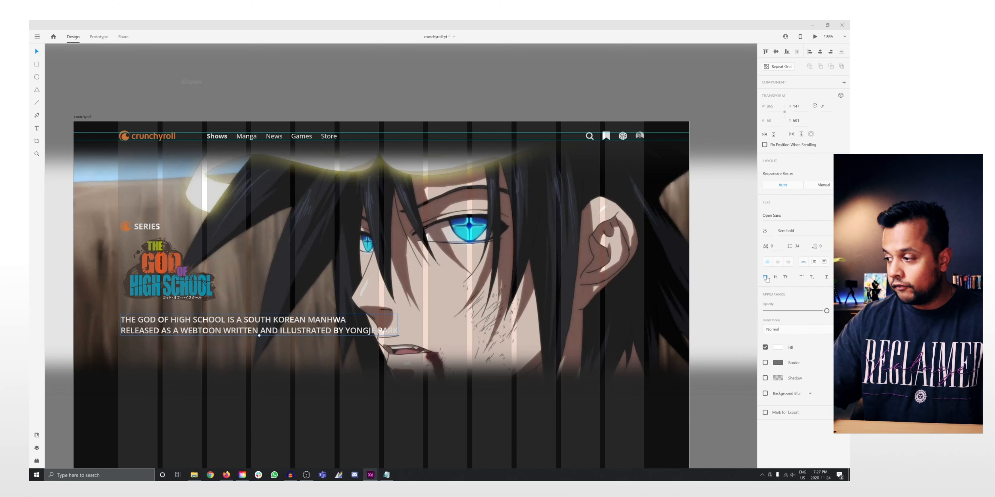
{"action": "left_click", "coordinate": [796, 246]}
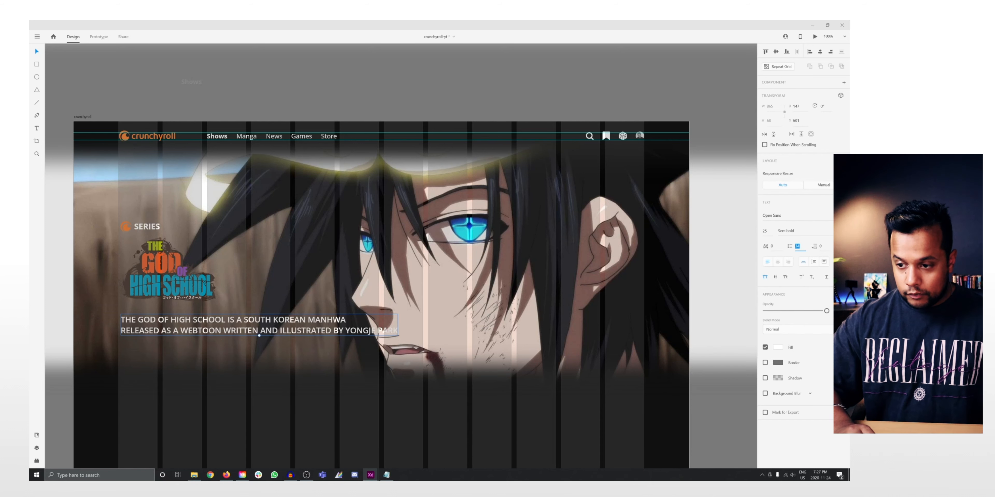
{"action": "key", "text": "Up"}
{"action": "key", "text": "Down"}
{"action": "key", "text": "shift+Down"}
{"action": "key", "text": "shift+Down"}
{"action": "key", "text": "shift+Down"}
{"action": "key", "text": "shift+Up"}
{"action": "key", "text": "shift+Up"}
{"action": "key", "text": "shift+Up"}
{"action": "key", "text": "shift+Up"}
{"action": "key", "text": "shift+Up"}
{"action": "key", "text": "shift+Up"}
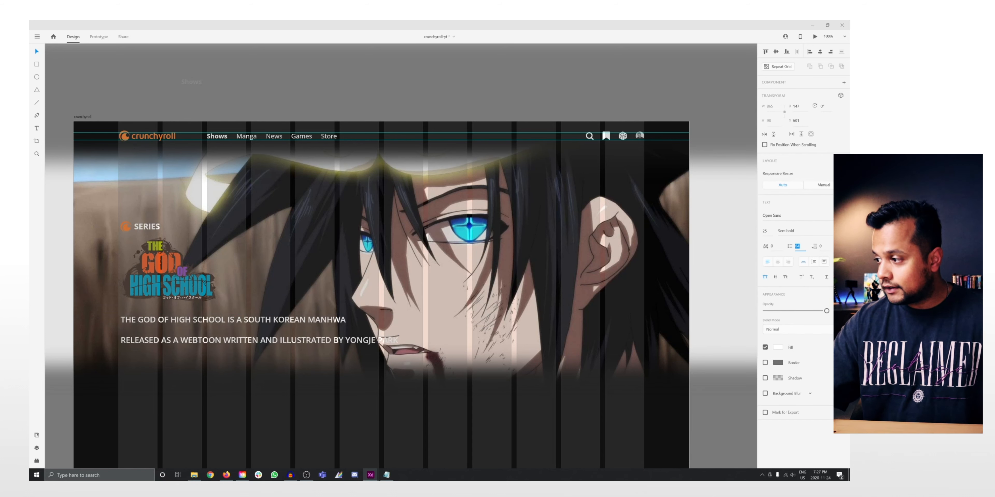
{"action": "type", "text": "34"}
{"action": "key", "text": "Return"}
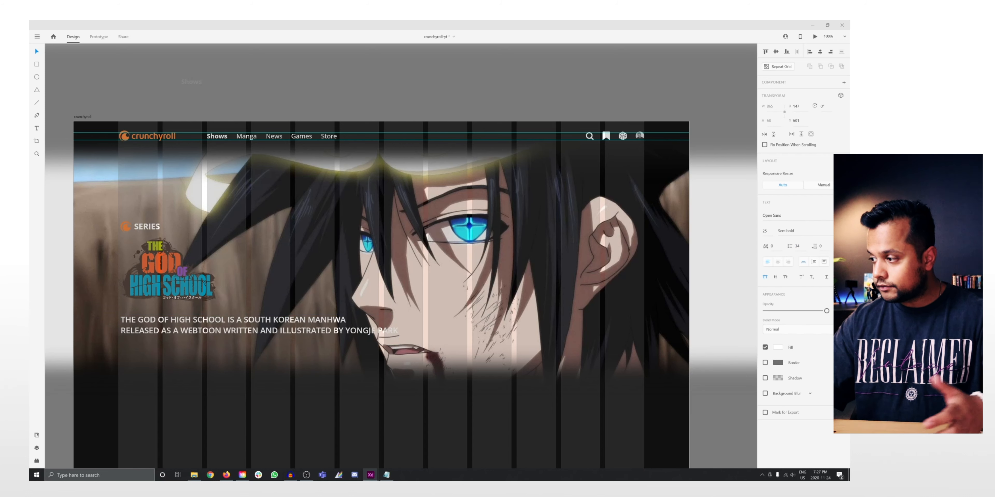
Try out wider character spacing on the series description, and return it to 0 with uppercase switched off
{"action": "left_click", "coordinate": [773, 246]}
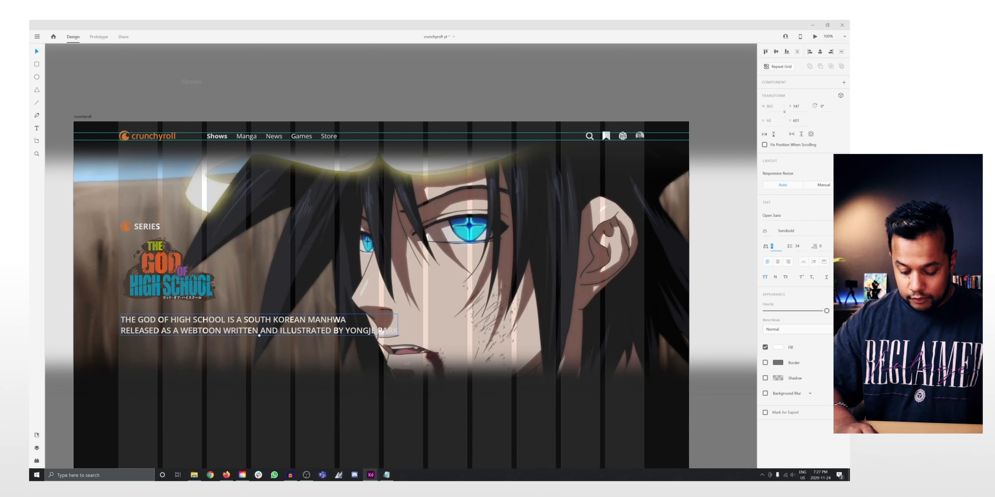
{"action": "key", "text": "shift+Up"}
{"action": "key", "text": "shift+Up"}
{"action": "key", "text": "shift+Up"}
{"action": "key", "text": "shift+Up"}
{"action": "key", "text": "shift+Up"}
{"action": "key", "text": "shift+Up"}
{"action": "key", "text": "shift+Up"}
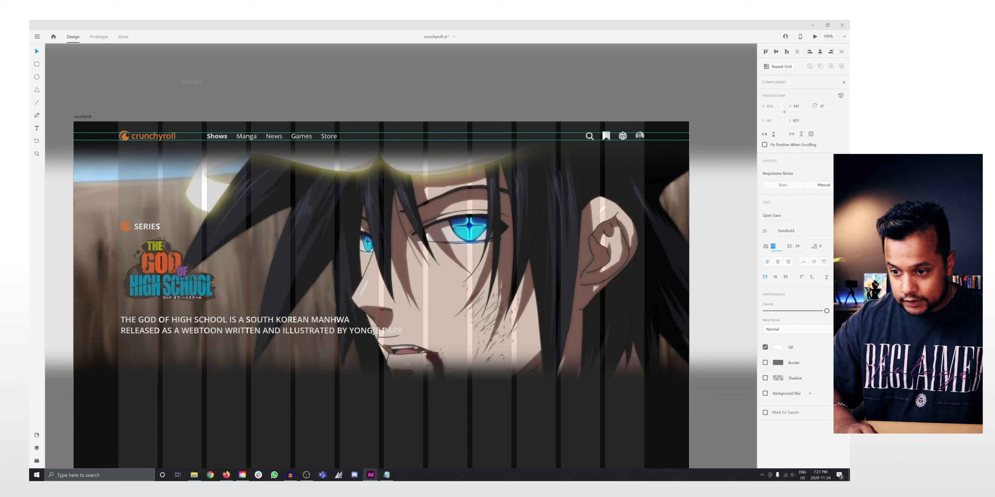
{"action": "key", "text": "shift+Up"}
{"action": "key", "text": "shift+Up"}
{"action": "key", "text": "shift+Up"}
{"action": "key", "text": "shift+Up"}
{"action": "key", "text": "shift+Up"}
{"action": "key", "text": "shift+Up"}
{"action": "key", "text": "shift+Up"}
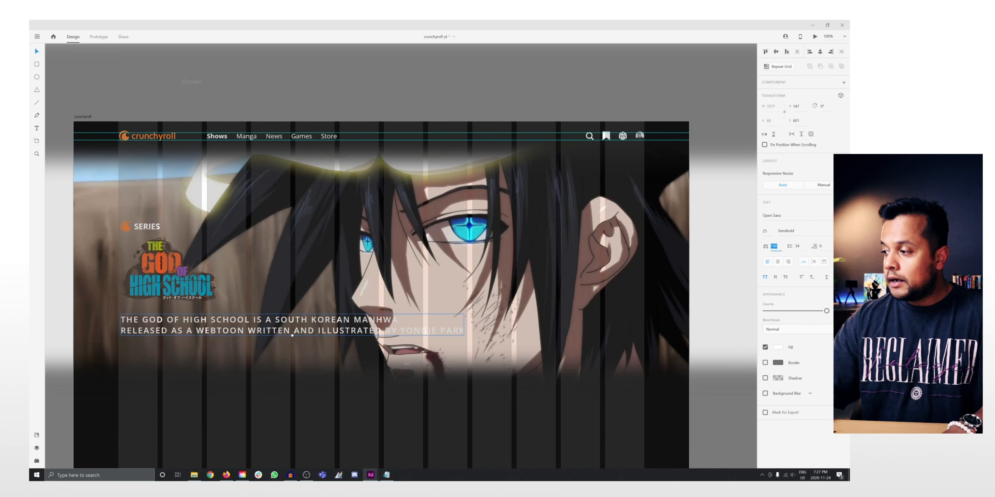
{"action": "key", "text": "Return"}
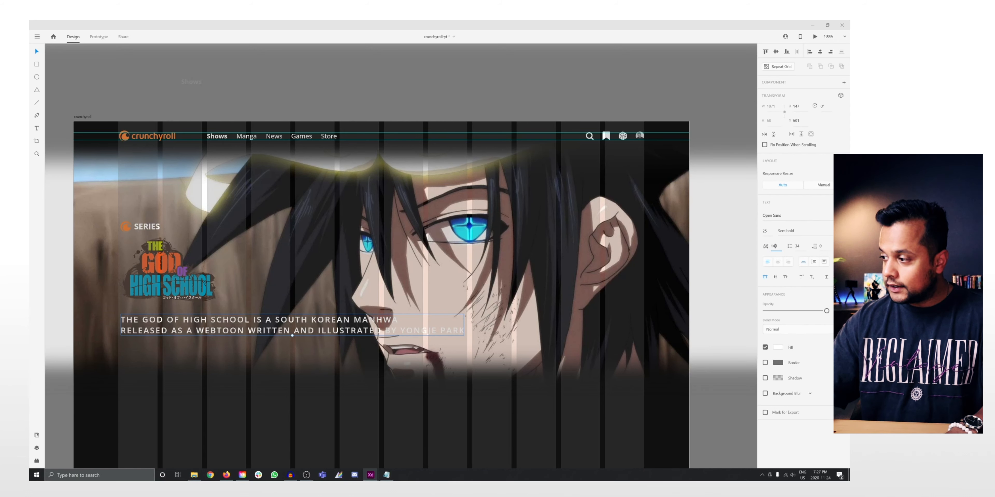
{"action": "key", "text": "ctrl+a"}
{"action": "type", "text": "0"}
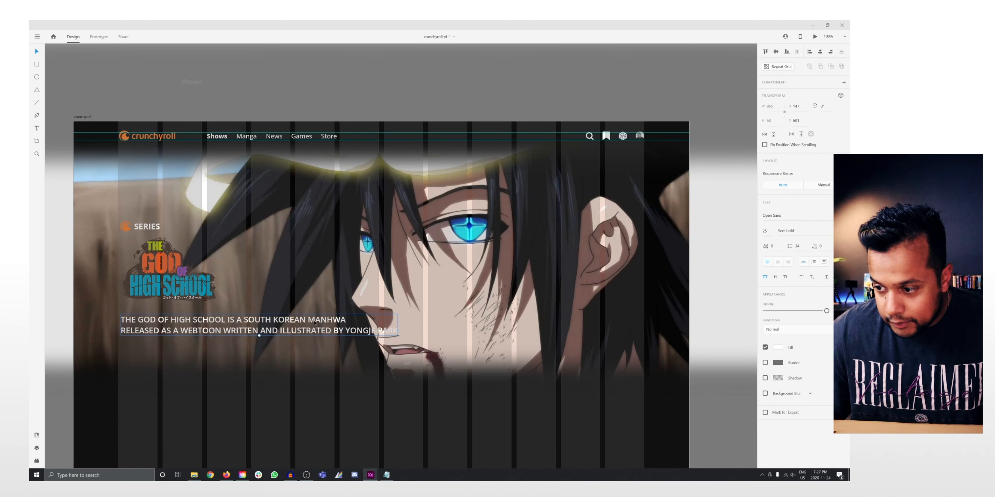
{"action": "left_click", "coordinate": [766, 278]}
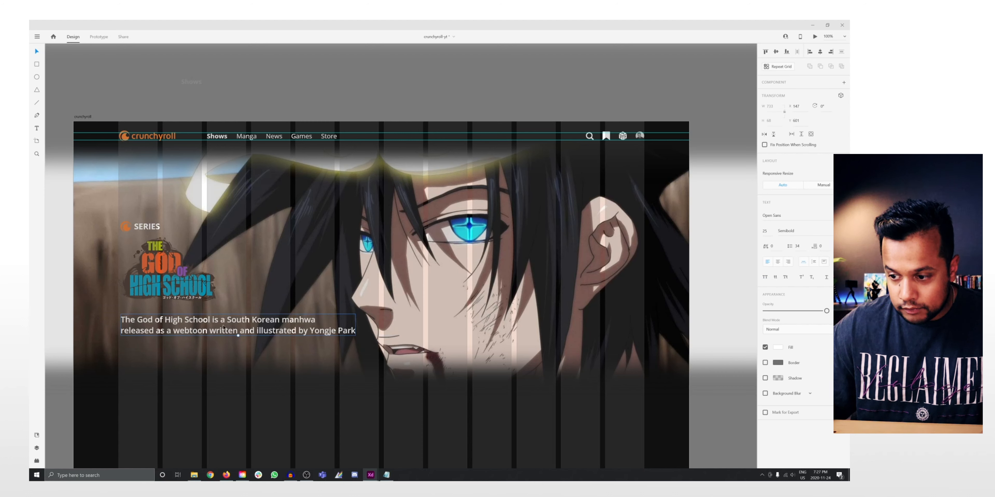
Move the series description slightly up, closer beneath the title logo, and check the banner without the grid in prototype mode
{"action": "left_click_drag", "start_coordinate": [227, 320], "coordinate": [228, 313]}
{"action": "left_click", "coordinate": [103, 41]}
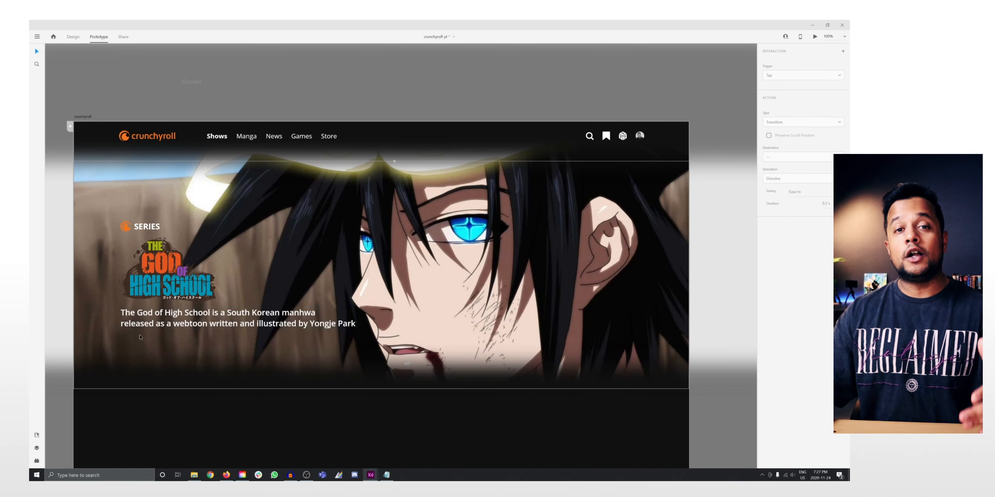
{"action": "left_click", "coordinate": [75, 37]}
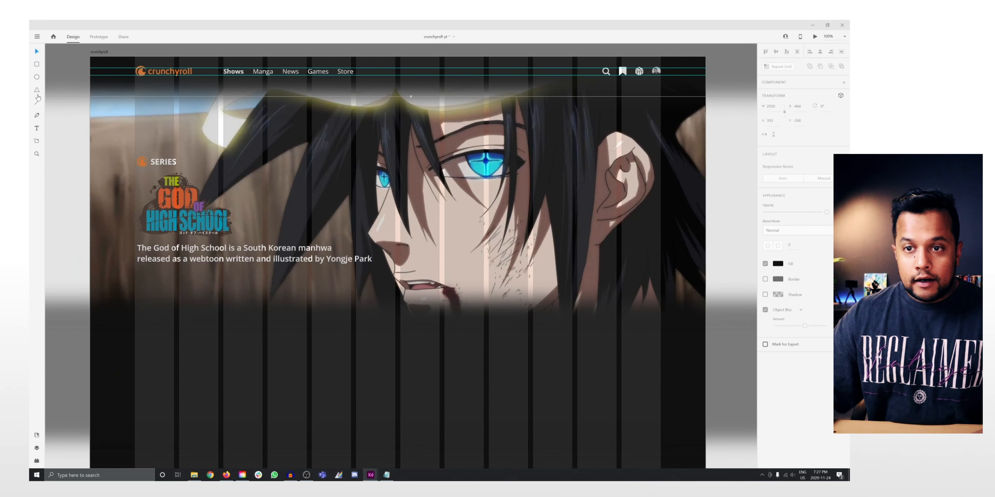
Draw a white borderless button rectangle about 260 by 71 below the description at X 140, with corner radius 10
{"action": "left_click", "coordinate": [37, 64]}
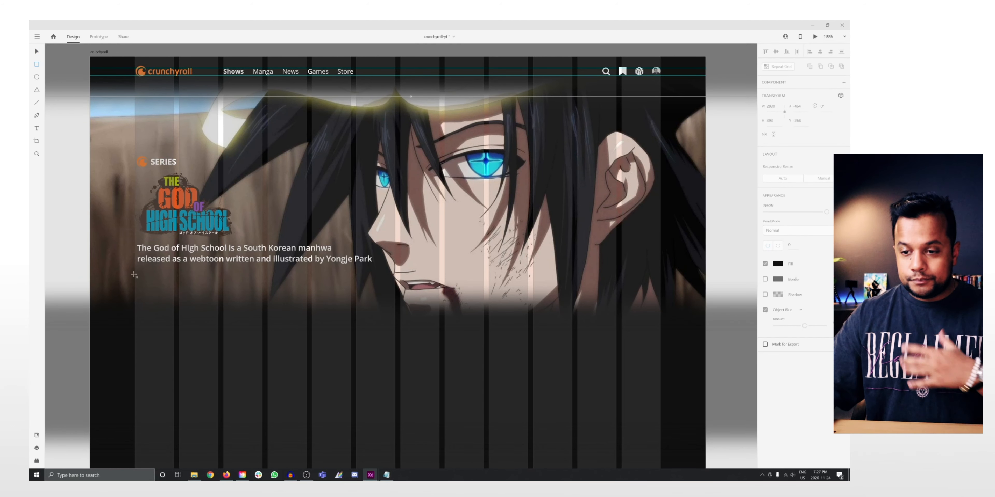
{"action": "left_click_drag", "start_coordinate": [135, 278], "coordinate": [219, 301]}
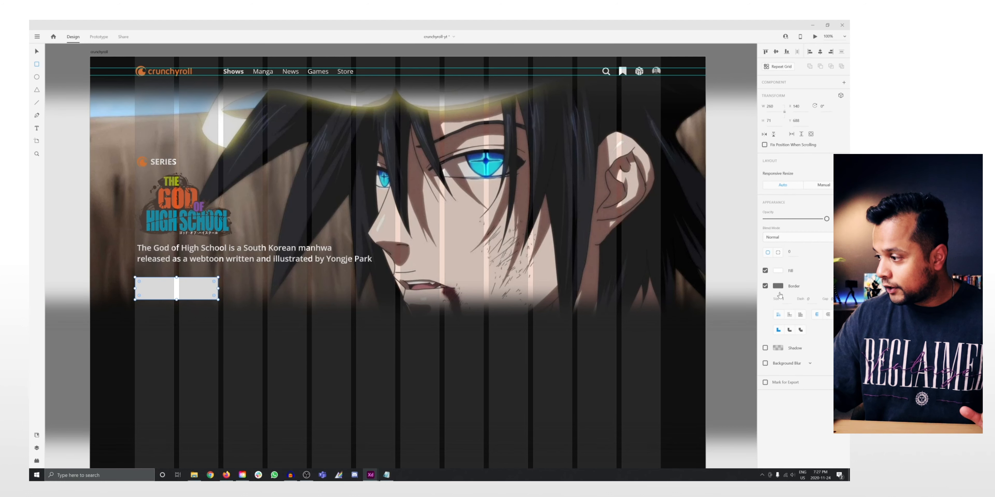
{"action": "left_click", "coordinate": [765, 286]}
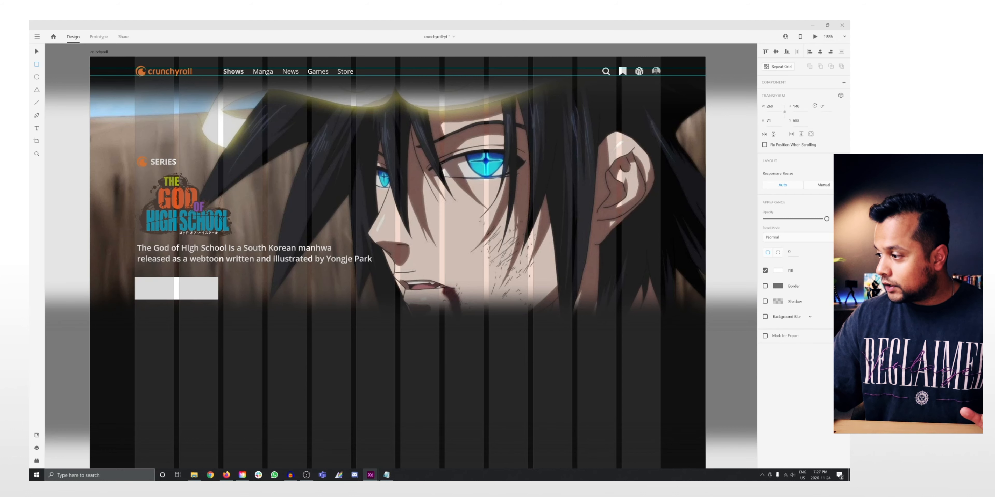
{"action": "left_click", "coordinate": [789, 251]}
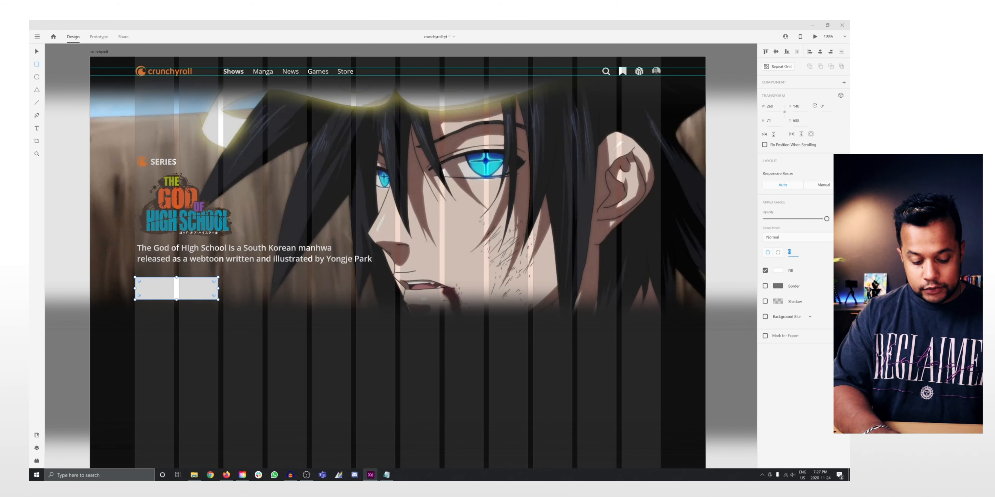
{"action": "type", "text": "10"}
{"action": "key", "text": "Return"}
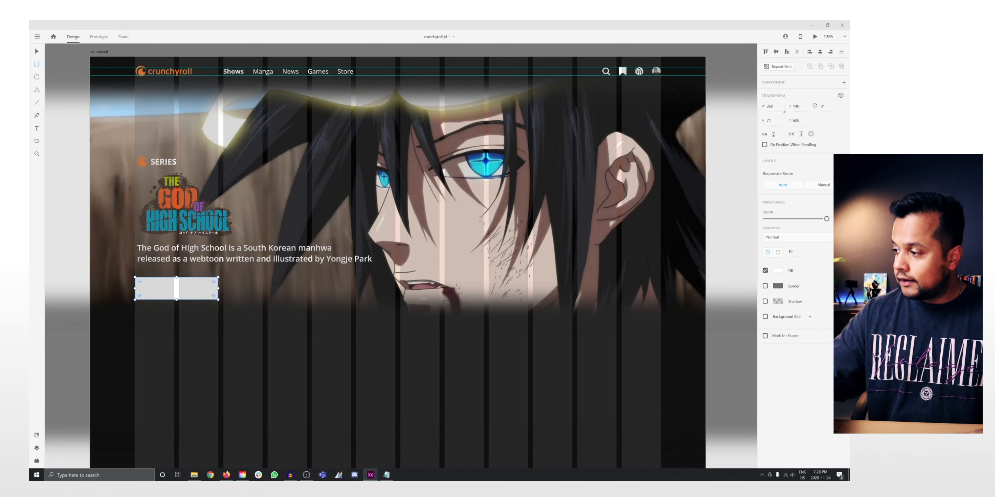
{"action": "key", "text": "Escape"}
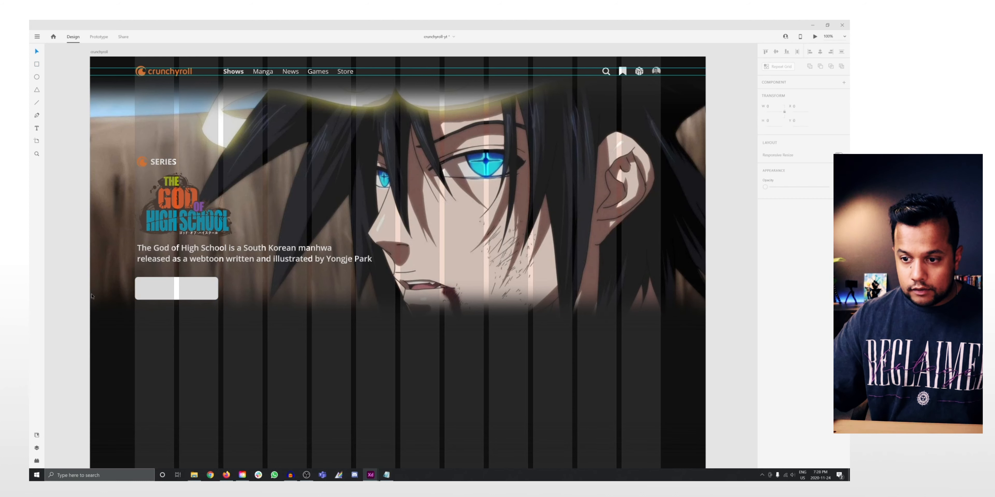
Try to place a duplicate of the series description with a black fill over the white button
{"action": "left_click", "coordinate": [216, 258]}
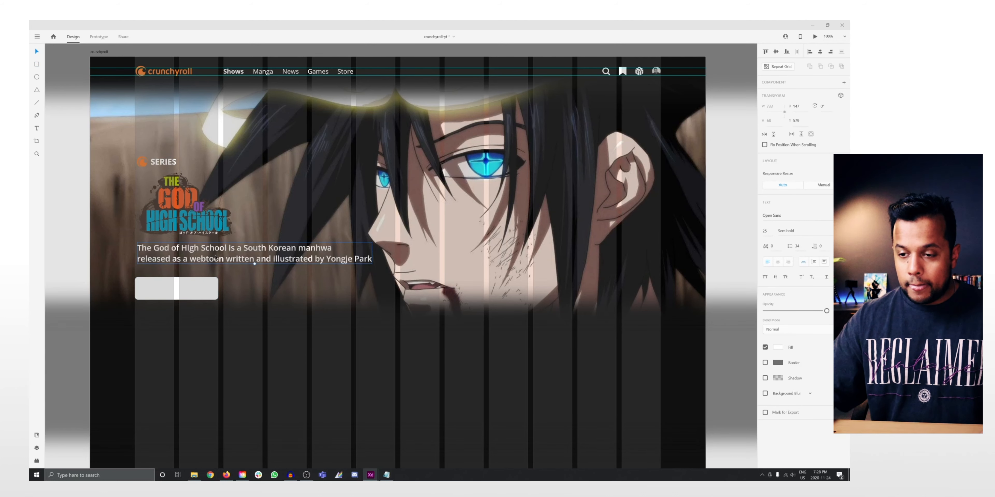
{"action": "left_click_drag", "start_coordinate": [216, 257], "coordinate": [315, 311]}
{"action": "left_click", "coordinate": [778, 348]}
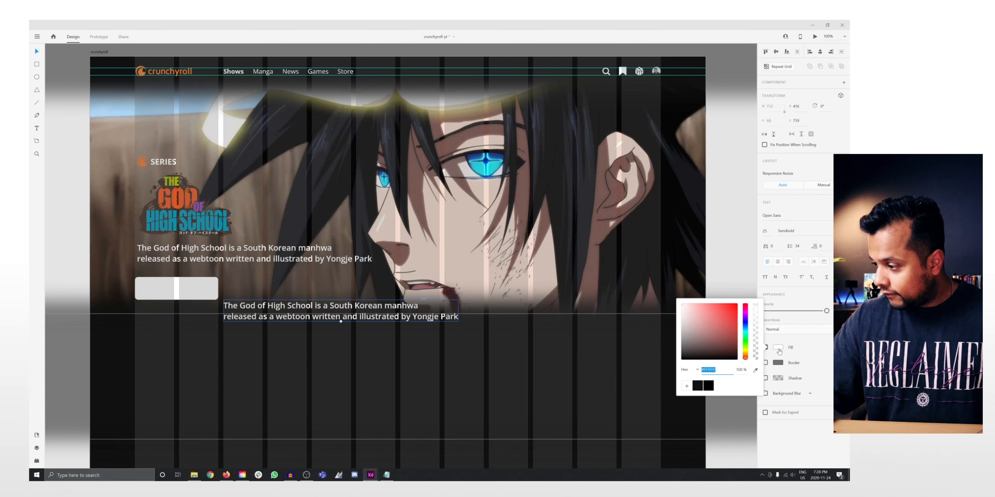
{"action": "left_click", "coordinate": [697, 384]}
{"action": "left_click_drag", "start_coordinate": [273, 309], "coordinate": [227, 293]}
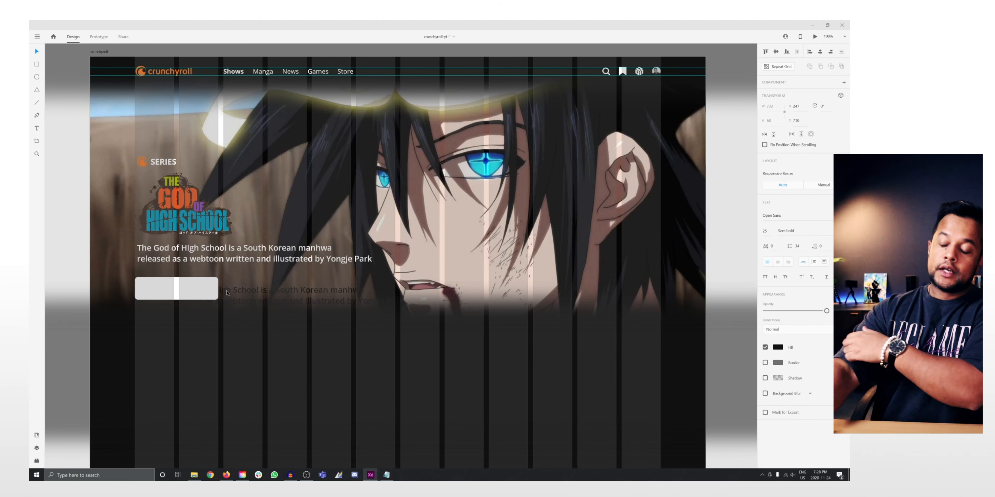
{"action": "left_click", "coordinate": [210, 282]}
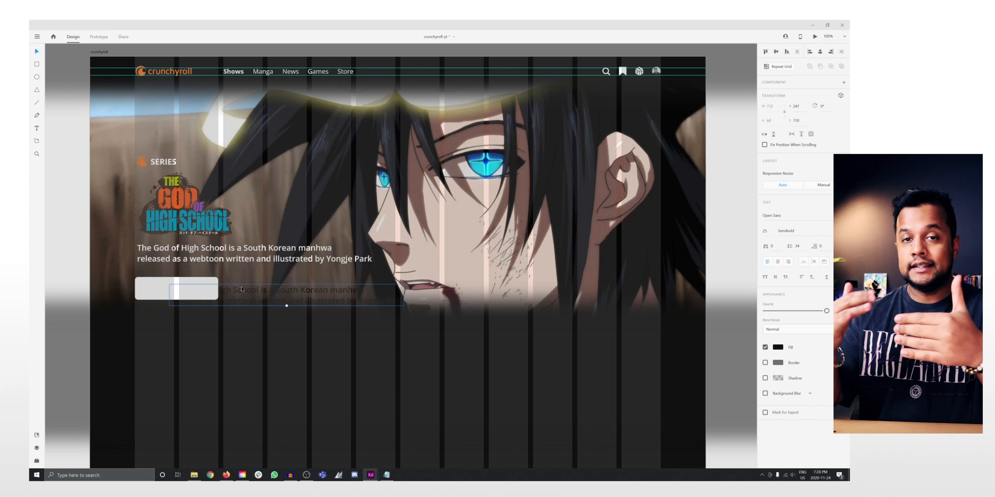
Try the duplicated text above the button rectangle in the layer order, and undo back to before the duplicate
{"action": "left_click", "coordinate": [37, 449]}
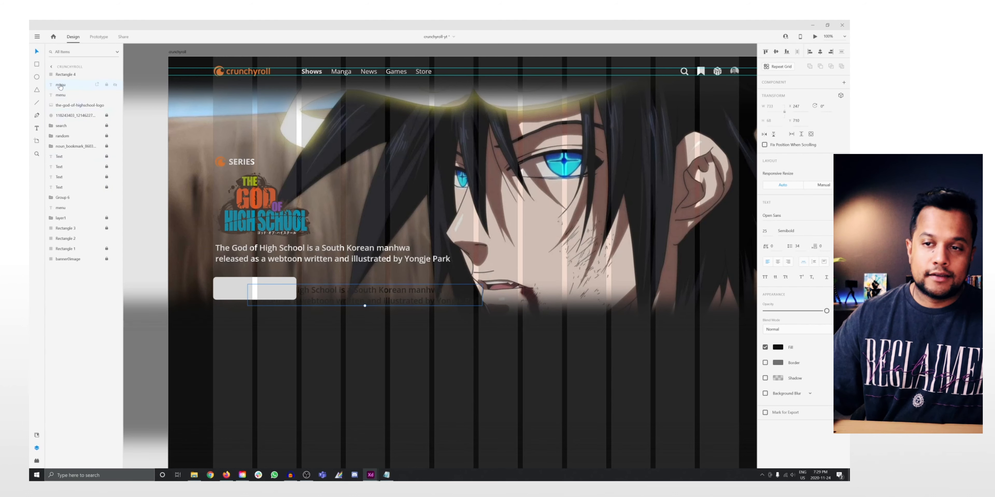
{"action": "left_click_drag", "start_coordinate": [70, 86], "coordinate": [72, 74]}
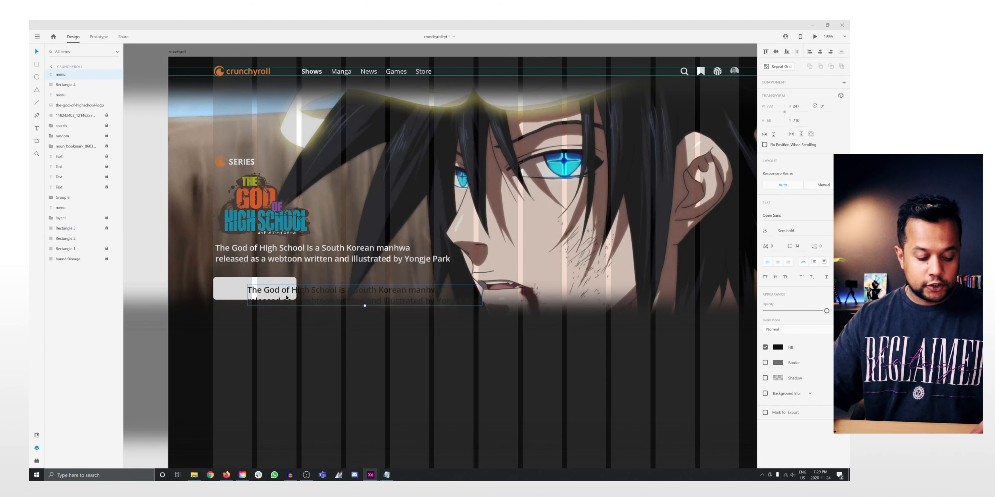
{"action": "key", "text": "ctrl+z"}
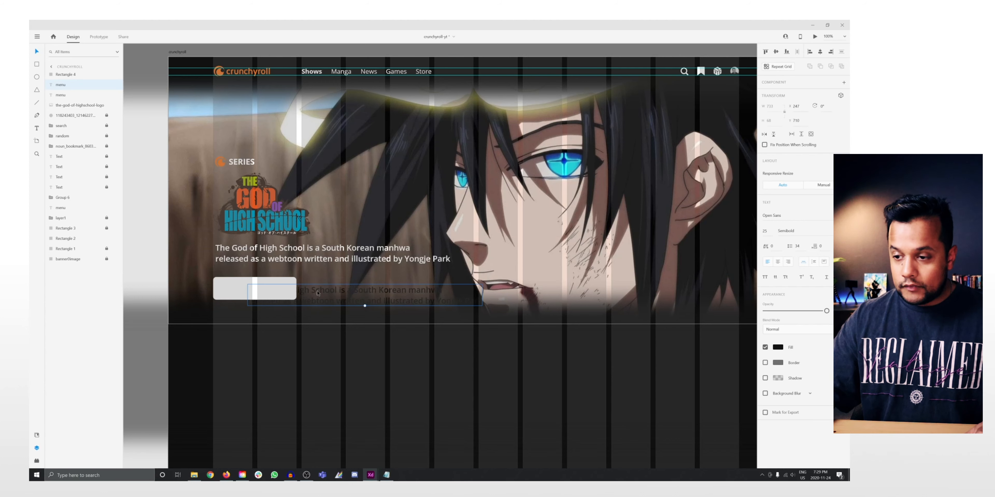
{"action": "key", "text": "ctrl+shift+z"}
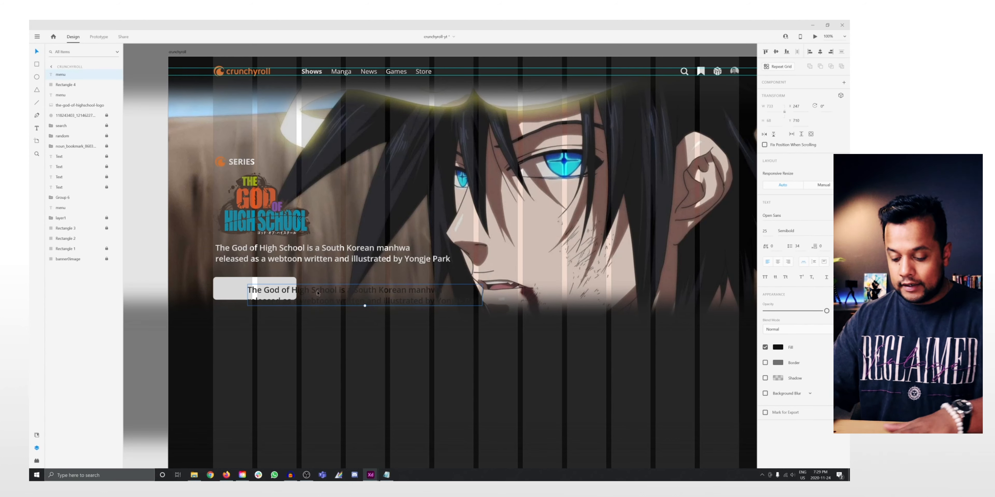
{"action": "key", "text": "ctrl+z"}
{"action": "key", "text": "ctrl+z"}
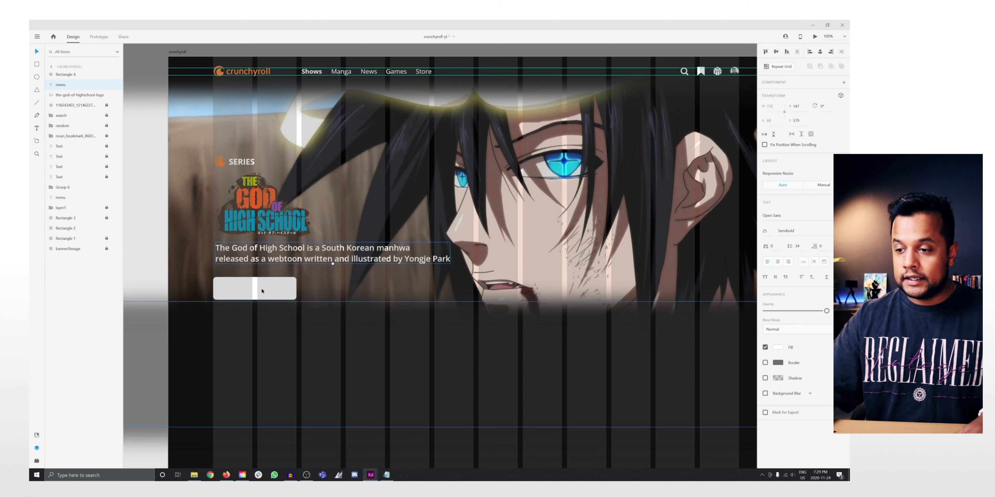
Duplicate the series description onto the white button, fill it black and replace its wording with "Watch Now"
{"action": "key", "text": "ctrl+d"}
{"action": "left_click_drag", "start_coordinate": [284, 255], "coordinate": [282, 289]}
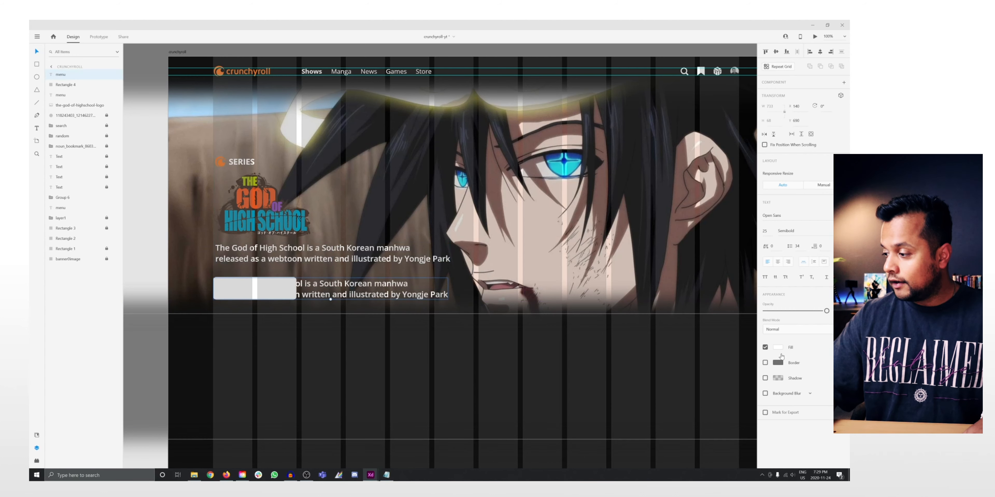
{"action": "left_click", "coordinate": [778, 348]}
{"action": "left_click", "coordinate": [703, 385]}
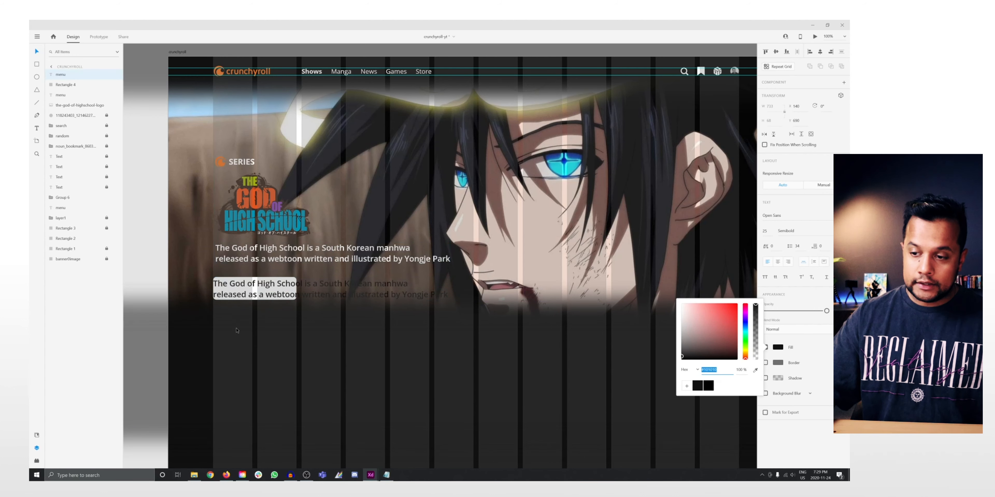
{"action": "left_click", "coordinate": [268, 300]}
{"action": "double_click", "coordinate": [268, 297]}
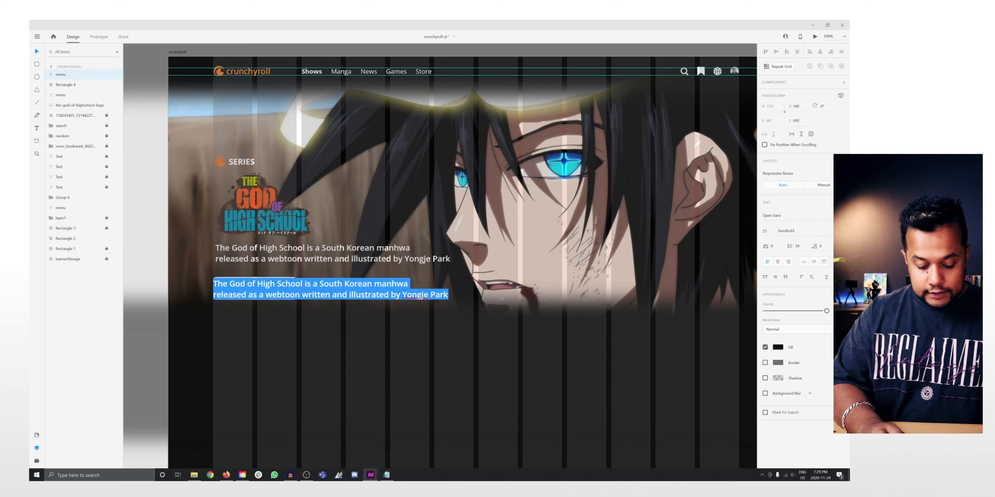
{"action": "type", "text": "Watch No"}
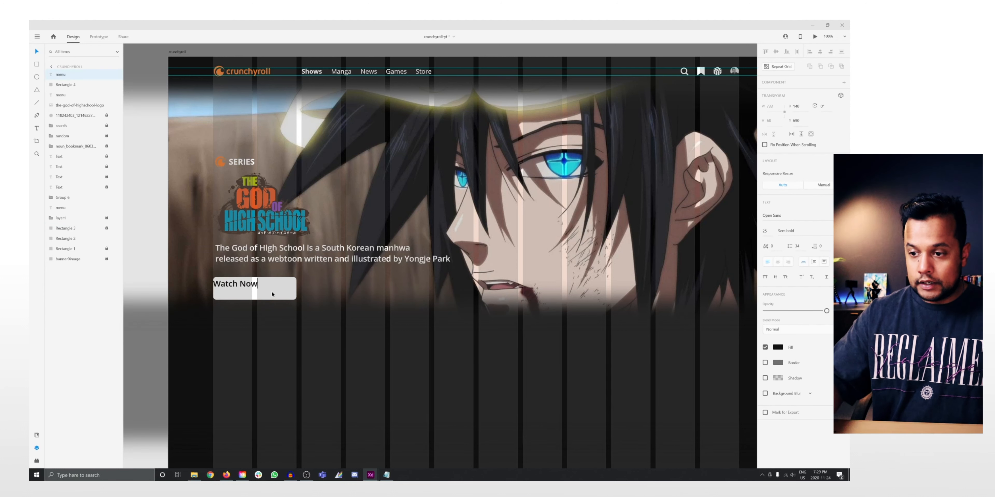
{"action": "type", "text": "w"}
{"action": "key", "text": "Escape"}
Shift the Watch Now label toward the button's right half, centre it vertically and set its weight to ExtraBold
{"action": "left_click_drag", "start_coordinate": [245, 284], "coordinate": [273, 288]}
{"action": "left_click", "coordinate": [786, 230]}
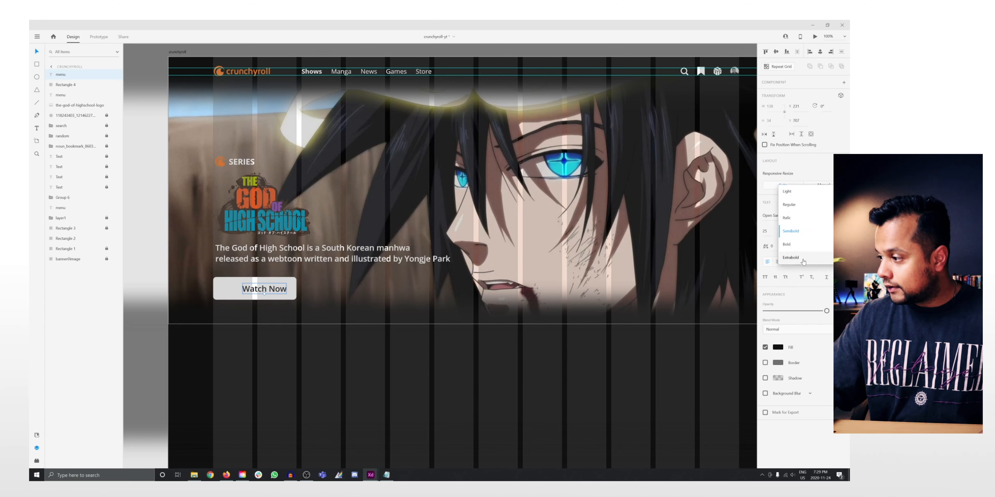
{"action": "left_click", "coordinate": [788, 257]}
{"action": "left_click", "coordinate": [287, 357]}
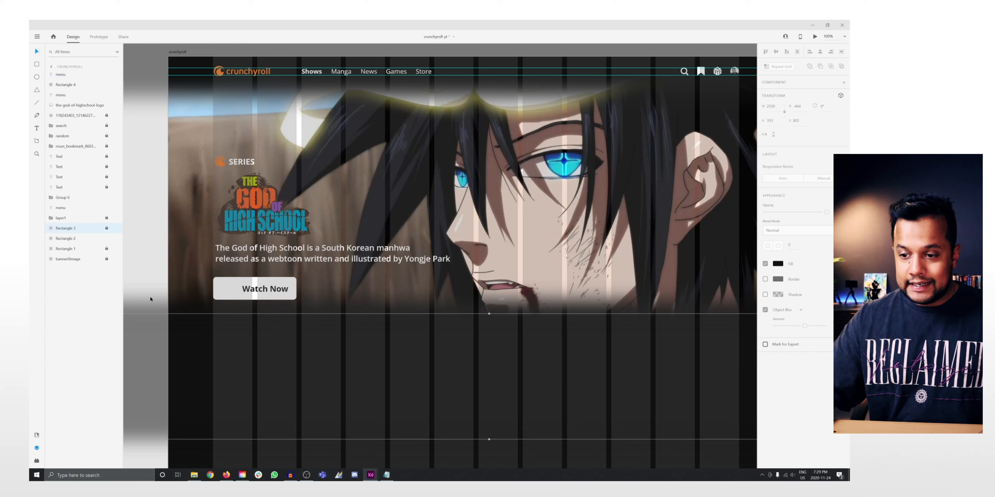
{"action": "left_click", "coordinate": [156, 312]}
Bring the black arrow icon from the pasteboard onto the artboard, over the lower edge of the Watch Now button
{"action": "key", "text": "ctrl+minus"}
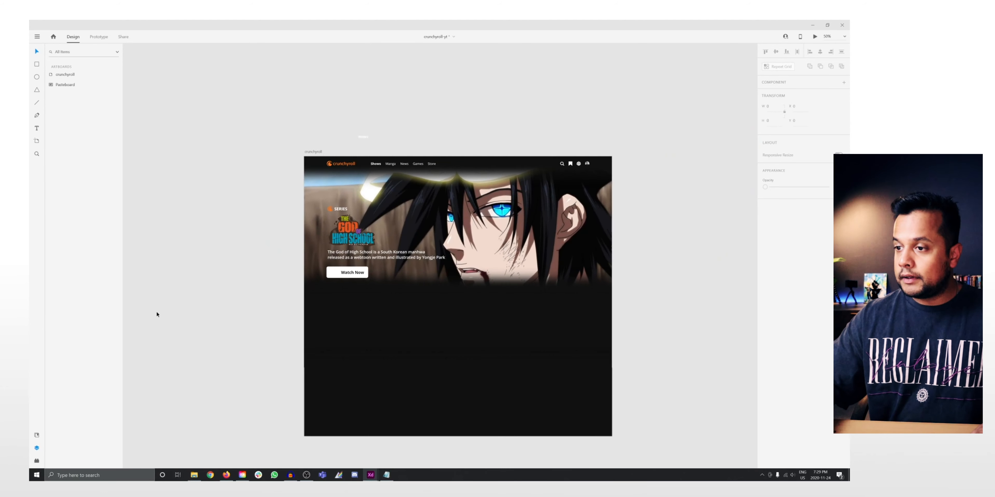
{"action": "left_click_drag", "start_coordinate": [213, 271], "coordinate": [508, 403]}
{"action": "left_click_drag", "start_coordinate": [353, 78], "coordinate": [458, 206]}
{"action": "left_click_drag", "start_coordinate": [486, 262], "coordinate": [418, 177]}
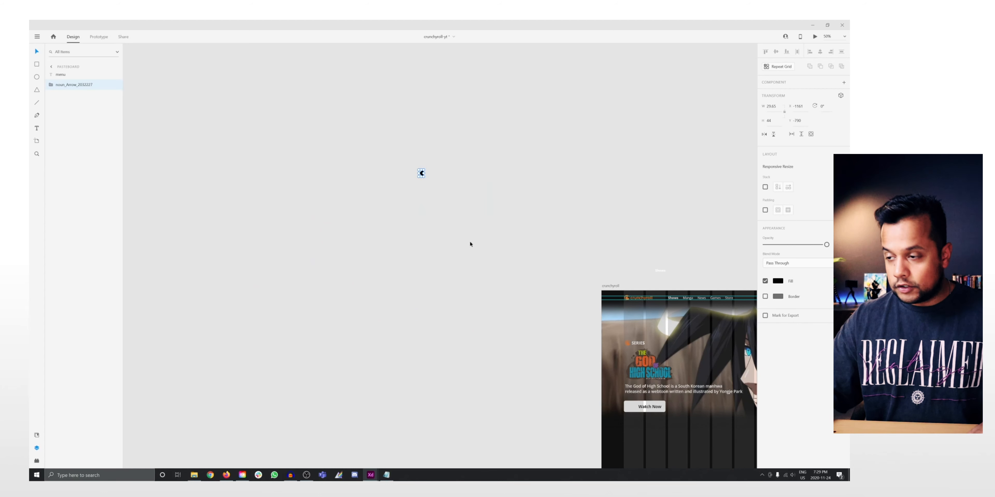
{"action": "scroll", "coordinate": [340, 142], "scroll_direction": "down", "scroll_amount": 5}
{"action": "scroll", "coordinate": [340, 143], "scroll_direction": "right", "scroll_amount": 5}
{"action": "key", "text": "z"}
{"action": "left_click_drag", "start_coordinate": [412, 195], "coordinate": [460, 234]}
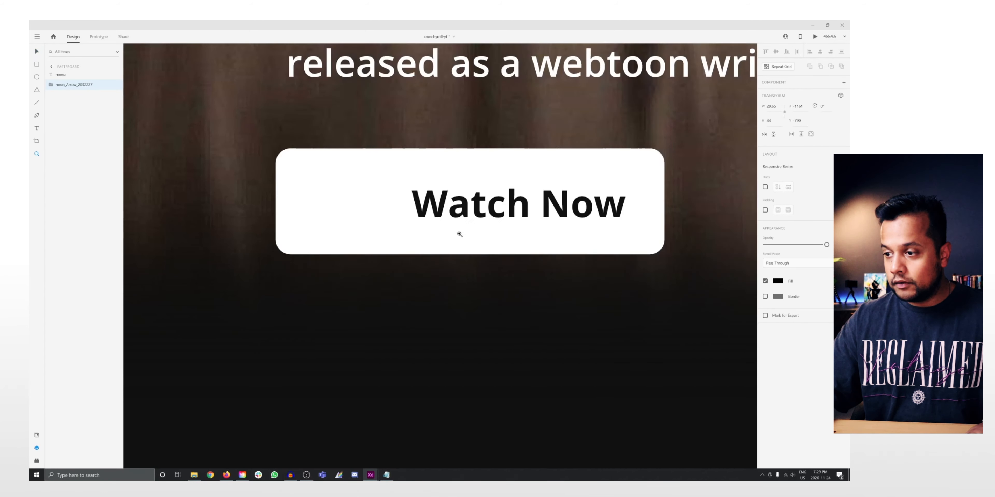
{"action": "key", "text": "v"}
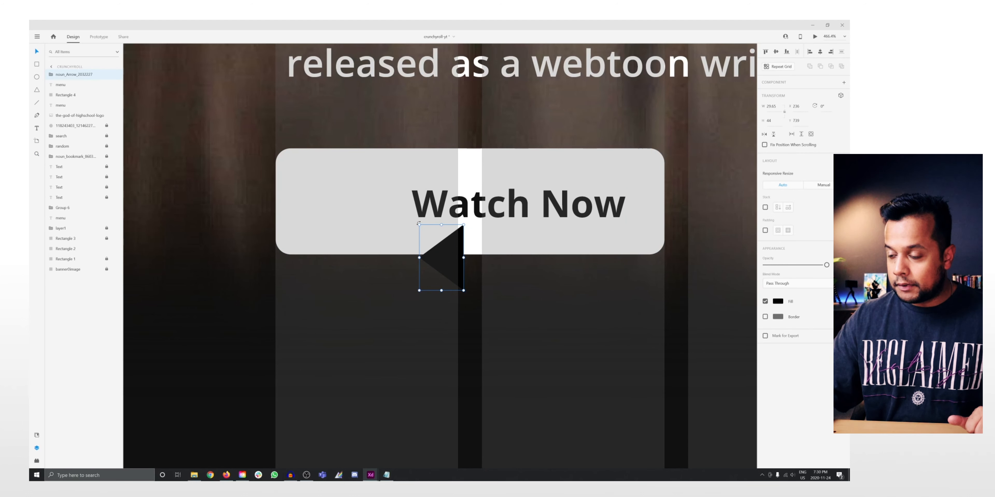
Rotate the arrow icon 180° into a play symbol, scale it to about 17.87 by 26.52 and place it before the Watch Now label
{"action": "left_click_drag", "start_coordinate": [418, 223], "coordinate": [501, 338]}
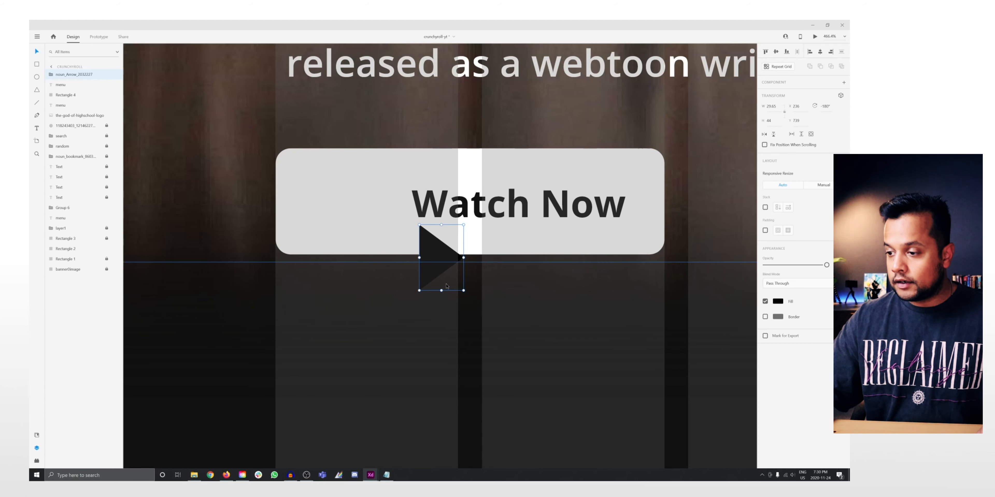
{"action": "left_click_drag", "start_coordinate": [441, 263], "coordinate": [385, 210]}
{"action": "key", "text": "Left"}
{"action": "key", "text": "Up"}
{"action": "key", "text": "Left"}
{"action": "key", "text": "Left"}
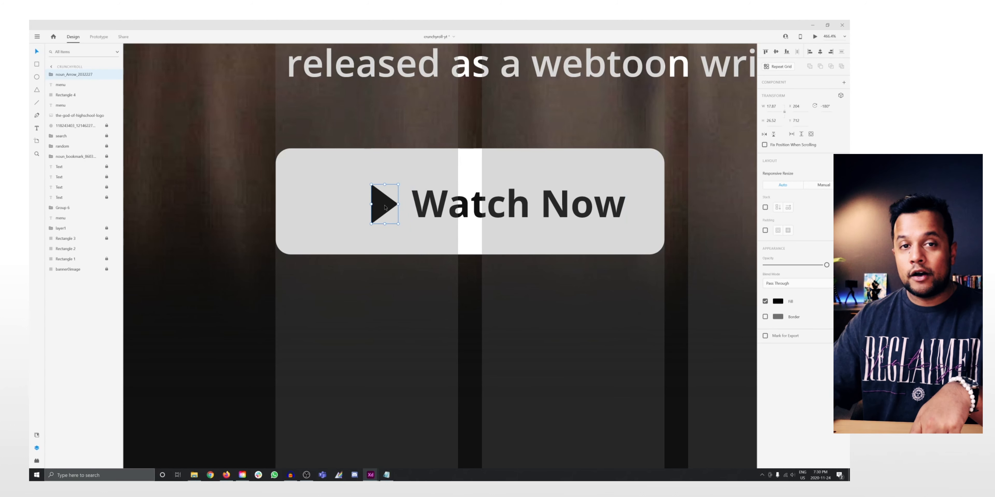
Recolour the play icon with a dark tone sampled from the Watch Now lettering
{"action": "left_click", "coordinate": [418, 199]}
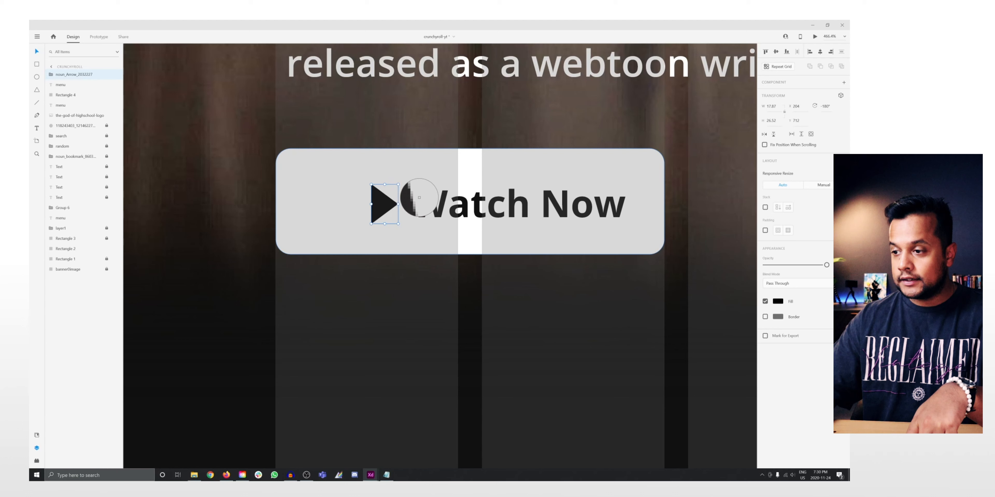
{"action": "left_click", "coordinate": [422, 136]}
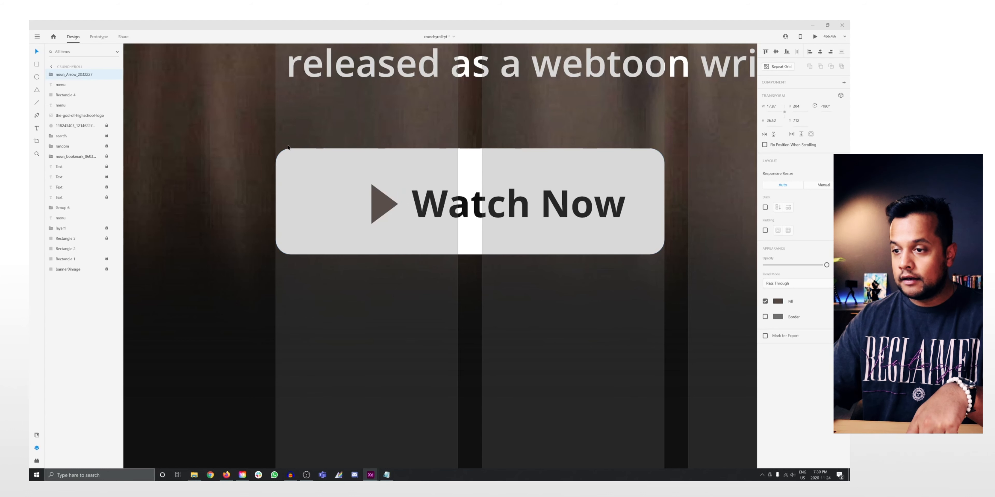
{"action": "left_click", "coordinate": [419, 281]}
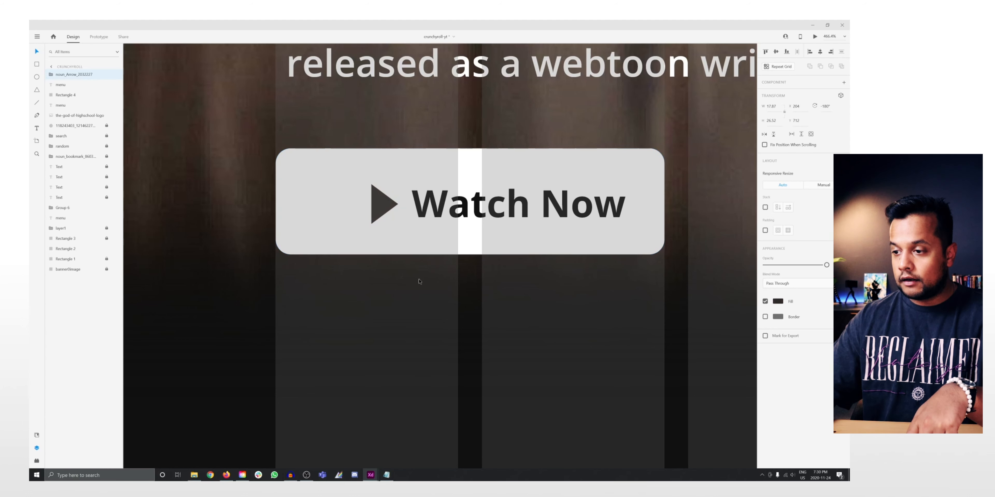
{"action": "left_click", "coordinate": [415, 199]}
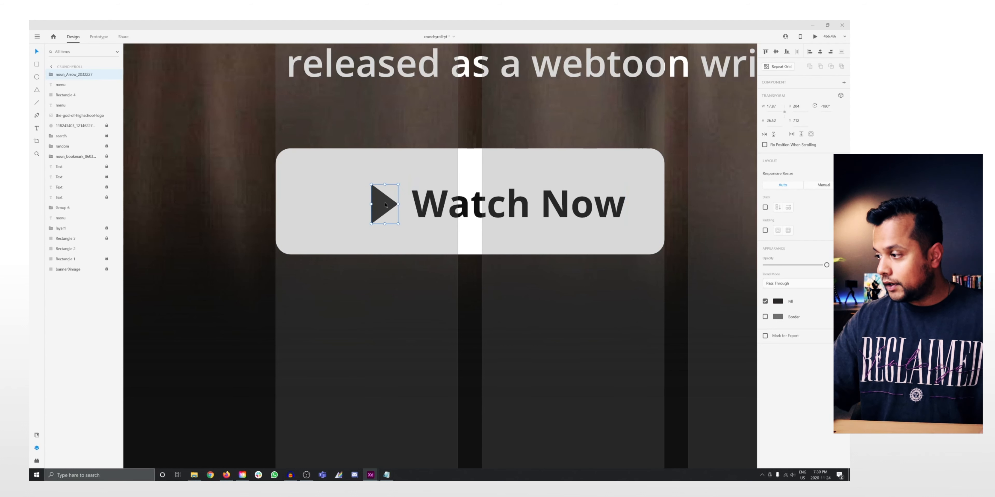
Shift the play icon and label toward the button's left edge, and shrink the white rectangle to about 204 by 68
{"action": "left_click", "coordinate": [432, 210], "text": "shift"}
{"action": "left_click_drag", "start_coordinate": [433, 209], "coordinate": [353, 210]}
{"action": "left_click", "coordinate": [628, 214]}
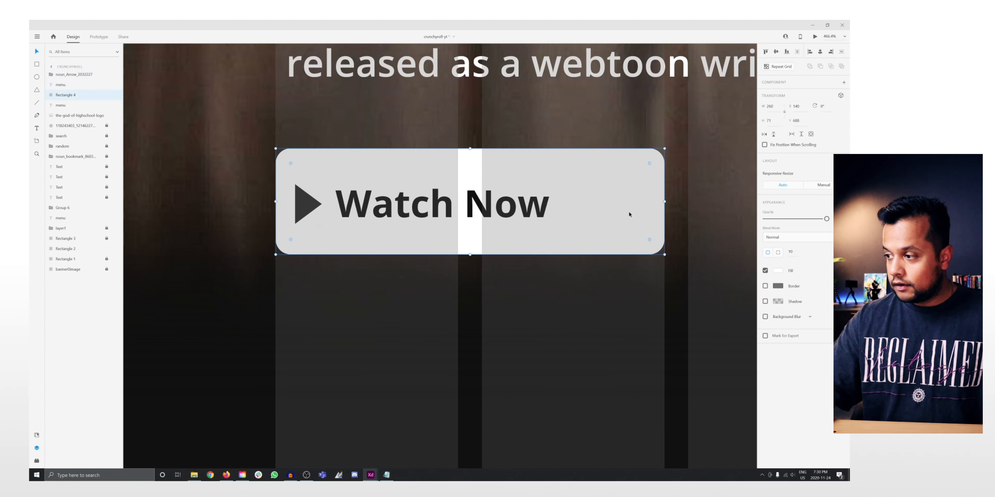
{"action": "left_click_drag", "start_coordinate": [664, 201], "coordinate": [578, 209]}
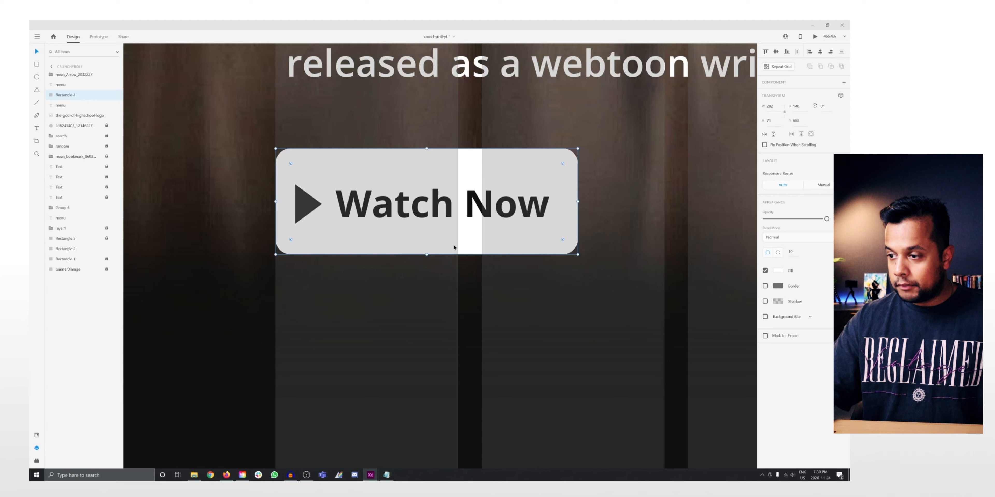
{"action": "left_click_drag", "start_coordinate": [428, 254], "coordinate": [428, 250]}
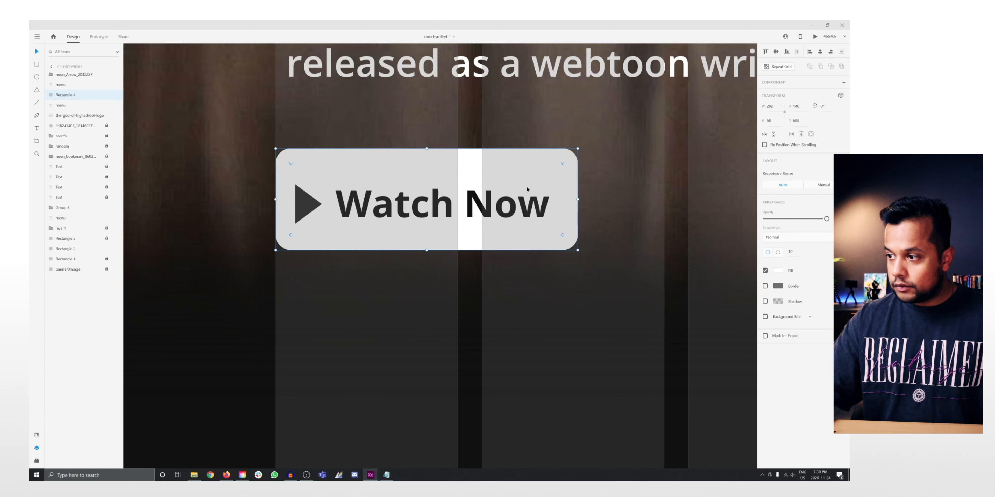
{"action": "left_click_drag", "start_coordinate": [579, 199], "coordinate": [581, 200]}
Group the play icon with the Watch Now label, and centre the group horizontally and vertically on the button rectangle
{"action": "left_click", "coordinate": [415, 204]}
{"action": "left_click", "coordinate": [308, 204], "text": "shift"}
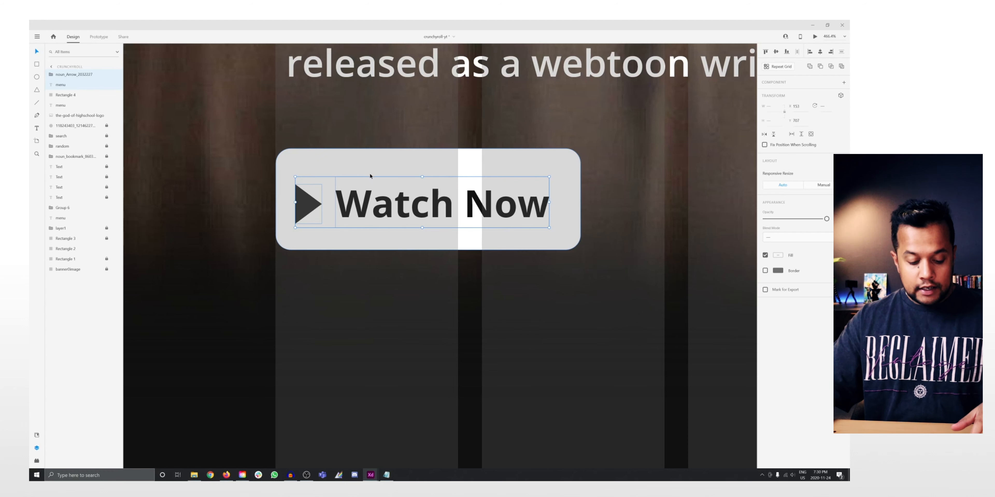
{"action": "key", "text": "ctrl+g"}
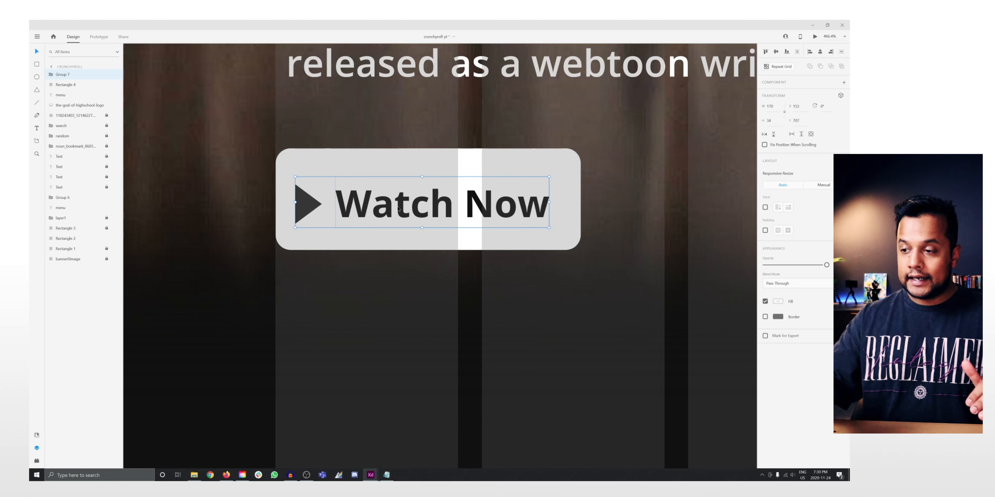
{"action": "left_click", "coordinate": [369, 171], "text": "shift"}
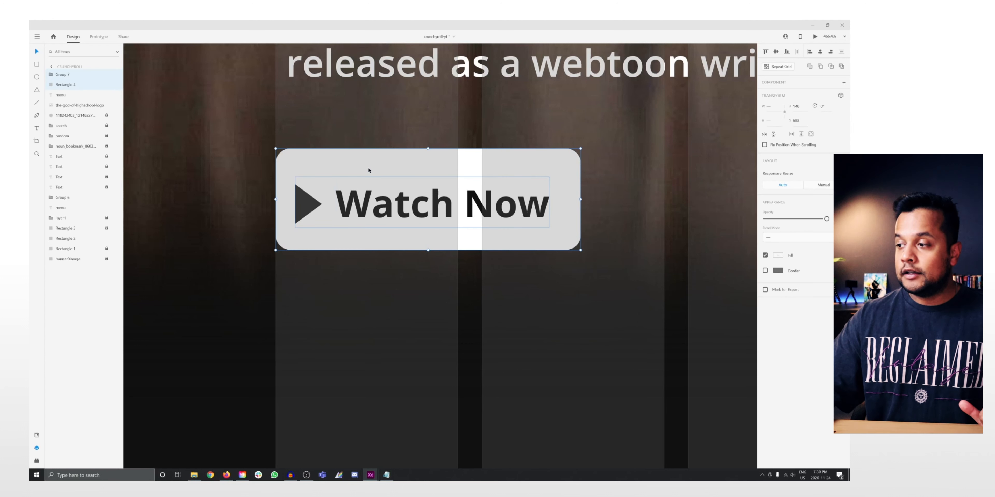
{"action": "left_click", "coordinate": [775, 52]}
{"action": "left_click", "coordinate": [819, 54]}
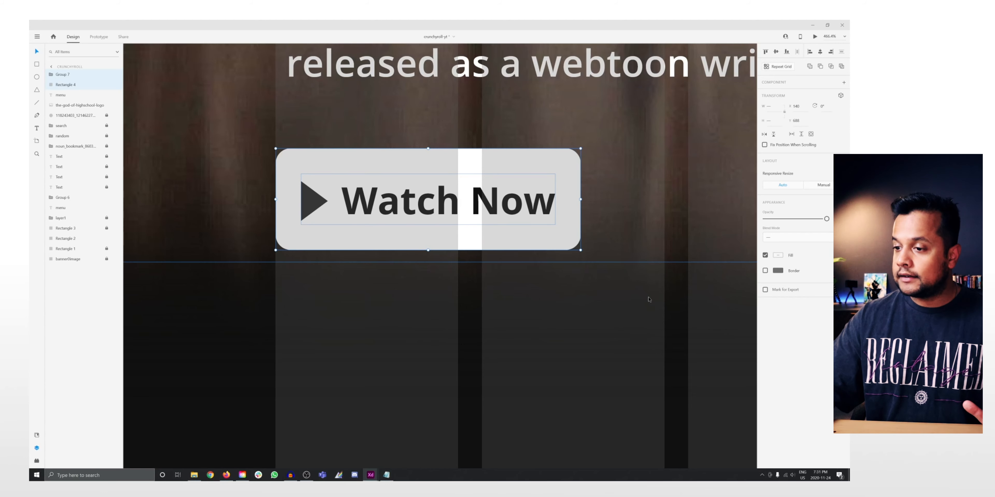
Check the Watch Now button at 100% without the layout grid, and inspect its play icon up close
{"action": "key", "text": "ctrl+1"}
{"action": "left_click", "coordinate": [99, 37]}
{"action": "left_click", "coordinate": [244, 172]}
{"action": "left_click_drag", "start_coordinate": [417, 314], "coordinate": [241, 325]}
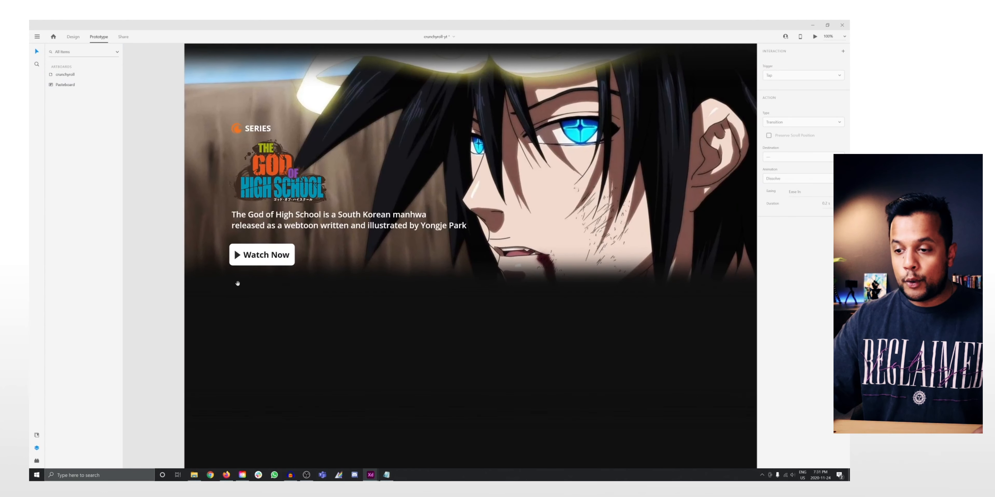
{"action": "left_click", "coordinate": [73, 39]}
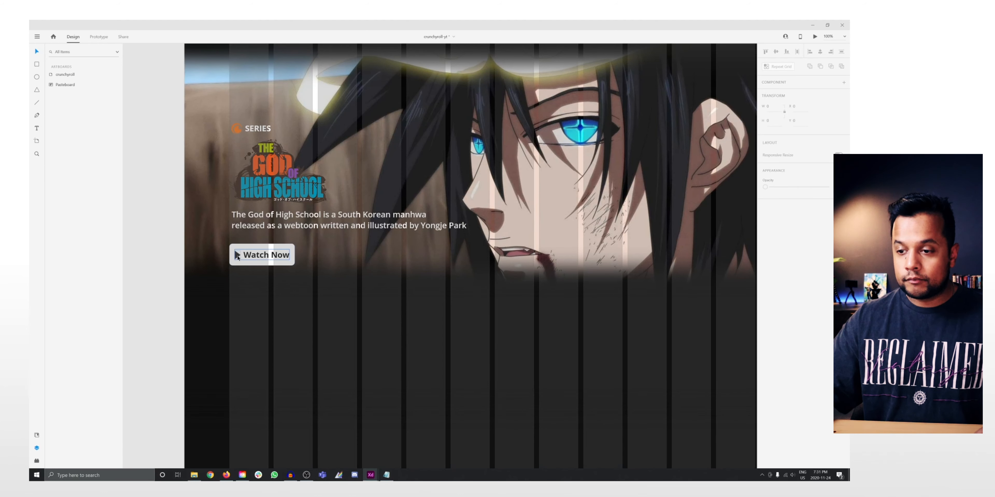
{"action": "key", "text": "z"}
{"action": "left_click_drag", "start_coordinate": [219, 240], "coordinate": [292, 281]}
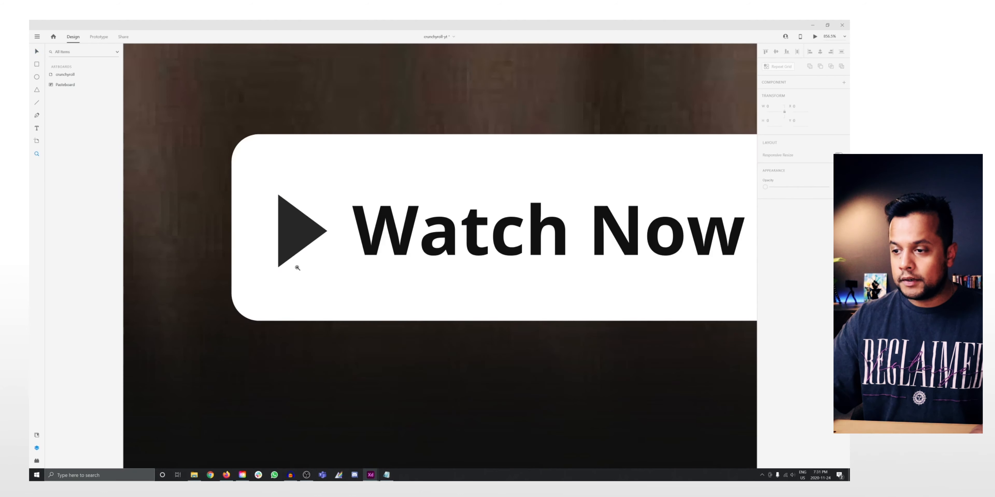
{"action": "double_click", "coordinate": [277, 198]}
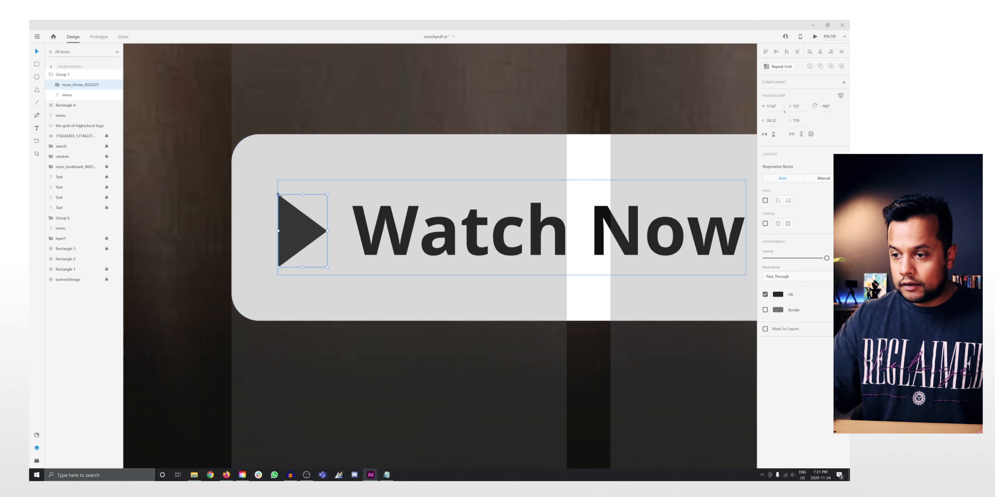
{"action": "left_click_drag", "start_coordinate": [277, 198], "coordinate": [285, 201]}
{"action": "key", "text": "ctrl+z"}
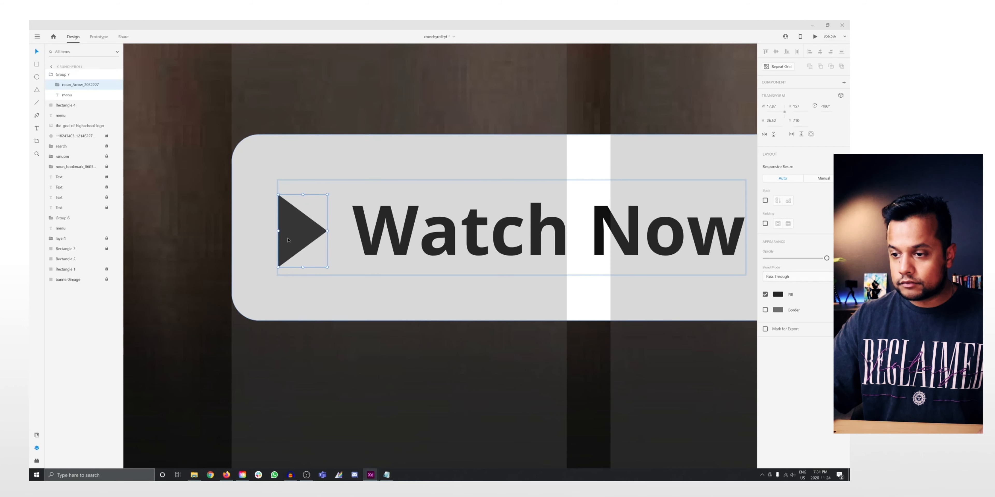
{"action": "left_click", "coordinate": [196, 273]}
{"action": "left_click", "coordinate": [314, 231]}
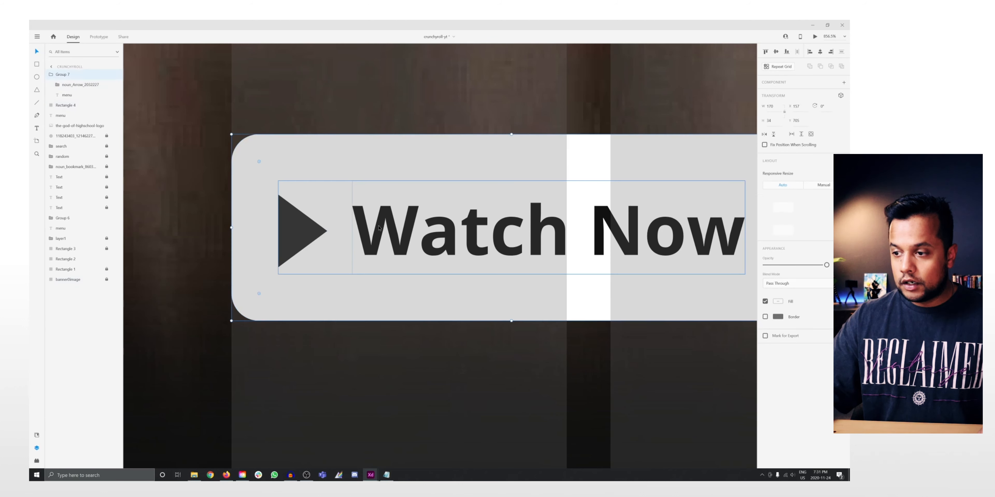
Scale the play icon inside the group down proportionally to about 15.88 by 23.57
{"action": "double_click", "coordinate": [309, 231]}
{"action": "left_click_drag", "start_coordinate": [327, 268], "coordinate": [322, 259]}
{"action": "left_click_drag", "start_coordinate": [295, 229], "coordinate": [294, 229]}
{"action": "left_click", "coordinate": [126, 92]}
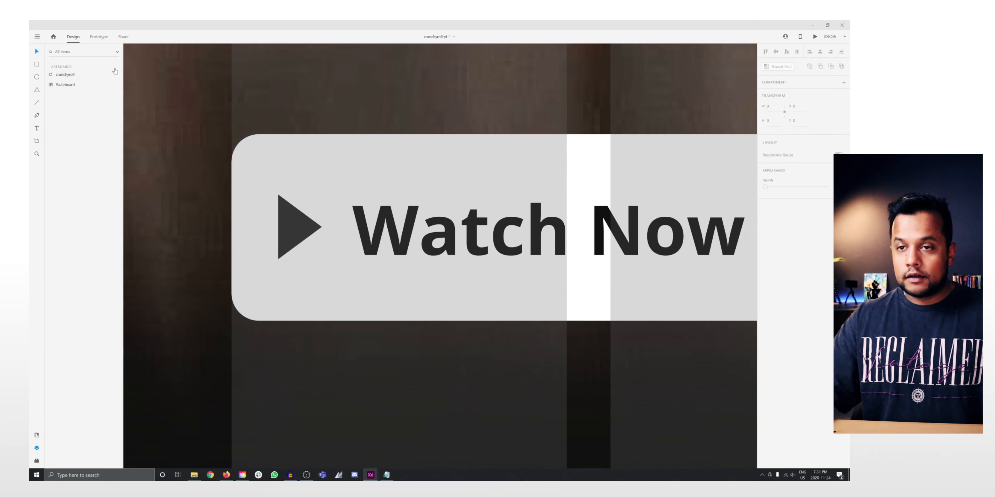
Examine the play icon's alignment with the Watch Now label at full size and close up, without the layout grid
{"action": "left_click", "coordinate": [104, 39]}
{"action": "key", "text": "ctrl+1"}
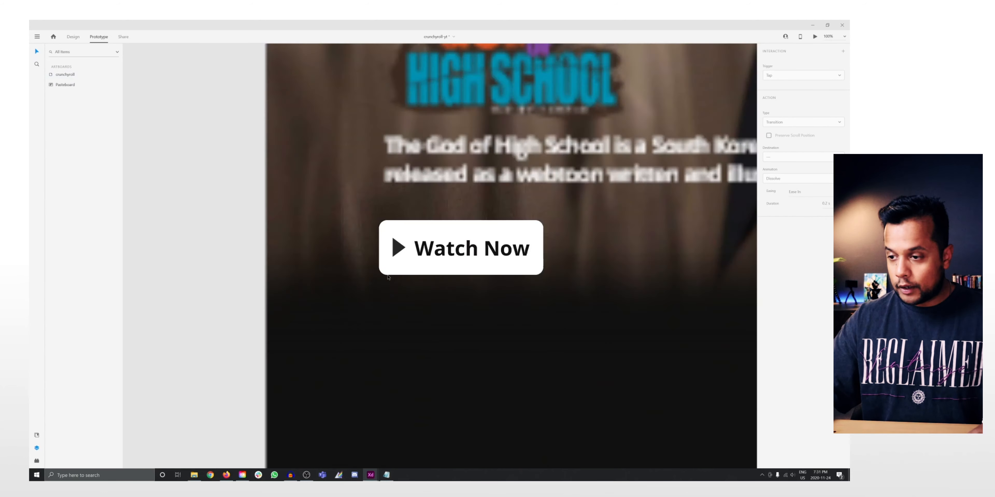
{"action": "left_click_drag", "start_coordinate": [380, 272], "coordinate": [327, 266]}
{"action": "left_click_drag", "start_coordinate": [357, 222], "coordinate": [400, 269]}
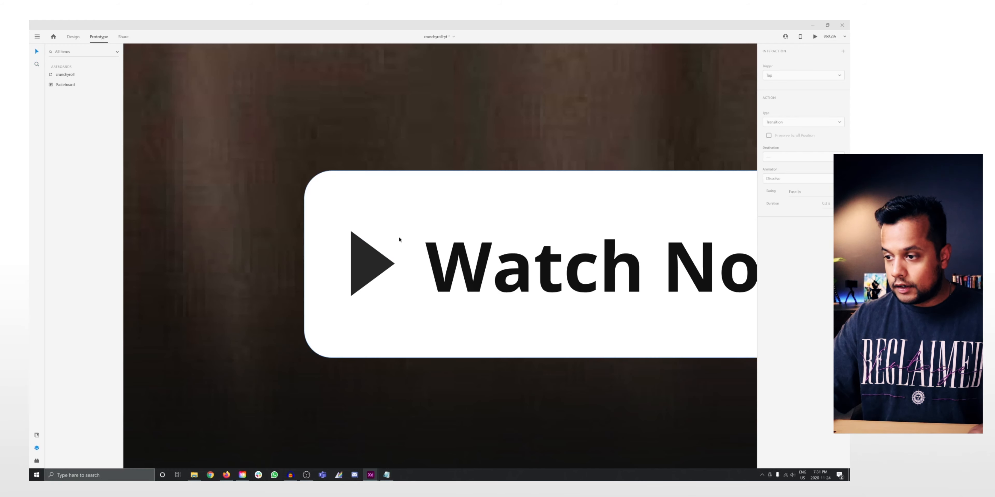
{"action": "left_click", "coordinate": [445, 259]}
{"action": "right_click", "coordinate": [445, 261]}
{"action": "key", "text": "Escape"}
{"action": "key", "text": "Escape"}
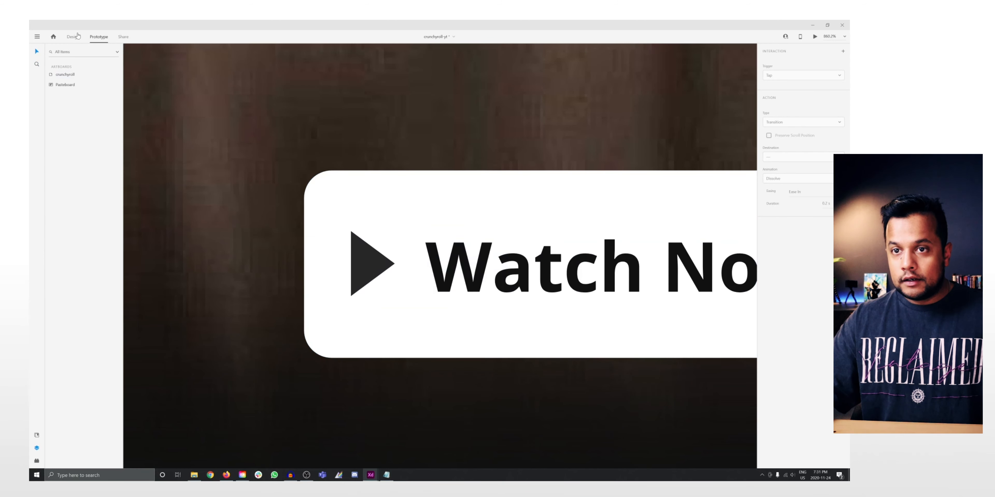
Ungroup the play icon and label, and move the icon slightly down to line up with the Watch Now text
{"action": "left_click", "coordinate": [74, 37]}
{"action": "right_click", "coordinate": [445, 265]}
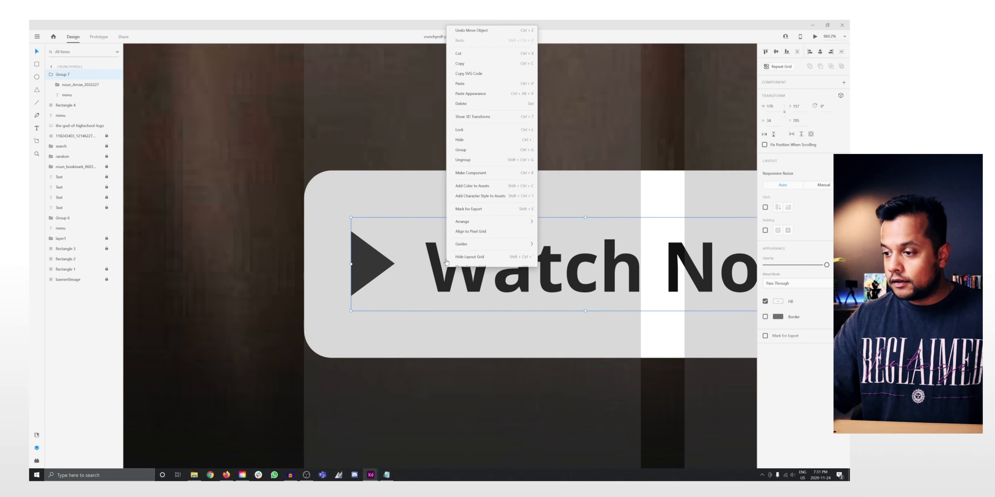
{"action": "left_click", "coordinate": [467, 156]}
{"action": "left_click", "coordinate": [370, 270]}
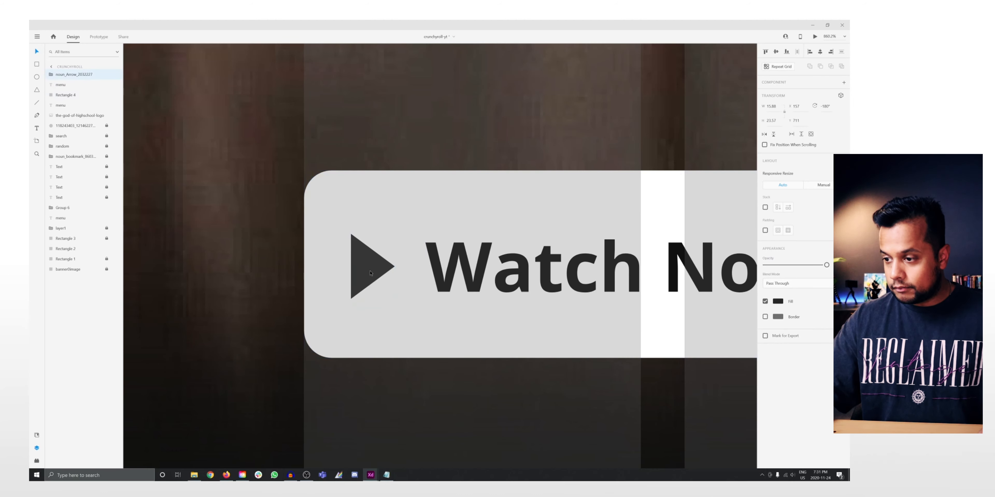
{"action": "left_click_drag", "start_coordinate": [505, 290], "coordinate": [499, 289]}
{"action": "key", "text": "ctrl+1"}
{"action": "left_click", "coordinate": [184, 110]}
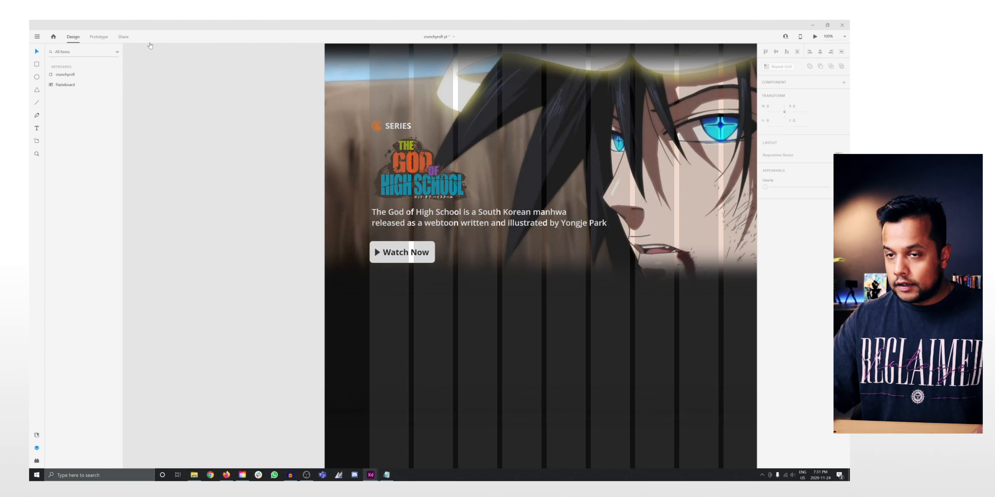
Enable a shadow on the white Watch Now button rectangle, open its Y offset for editing, and review the hero section without the grid
{"action": "left_click", "coordinate": [103, 40]}
{"action": "left_click_drag", "start_coordinate": [359, 244], "coordinate": [296, 259]}
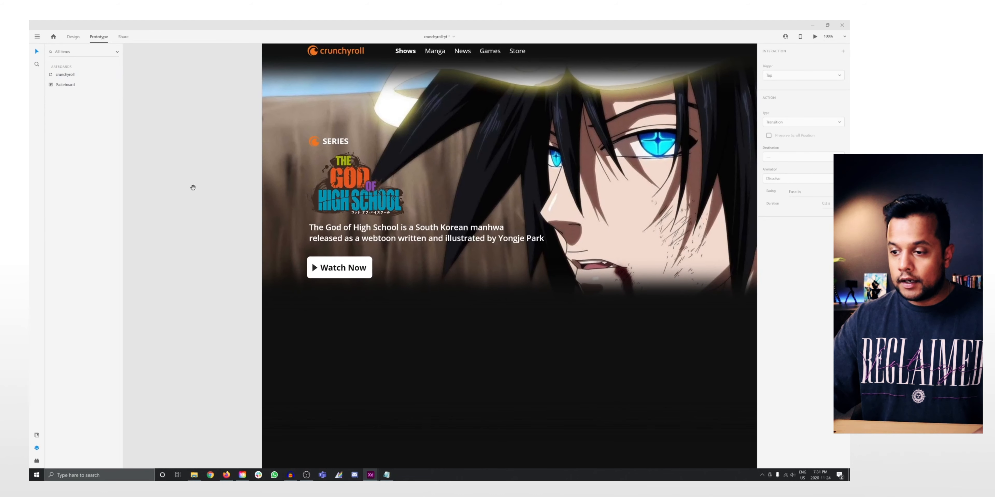
{"action": "left_click", "coordinate": [72, 38]}
{"action": "left_click", "coordinate": [363, 276]}
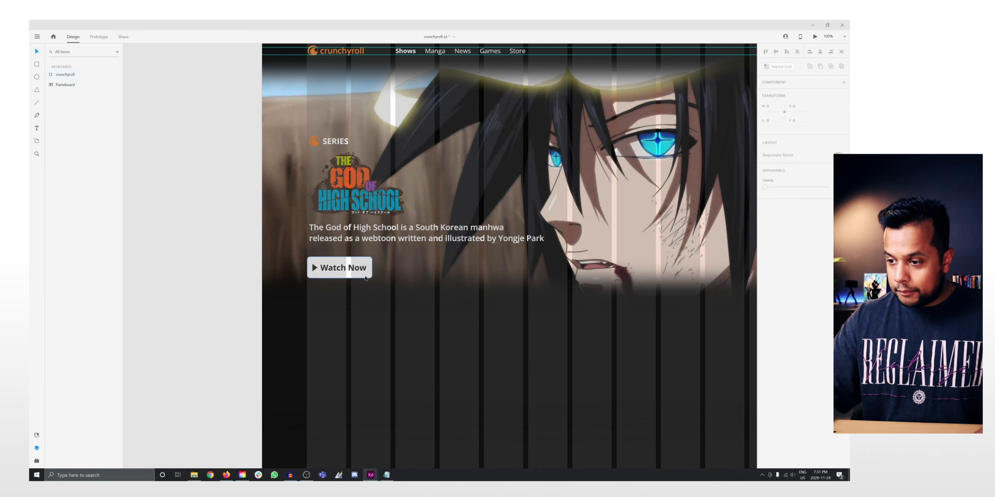
{"action": "left_click", "coordinate": [765, 301]}
{"action": "left_click", "coordinate": [807, 314]}
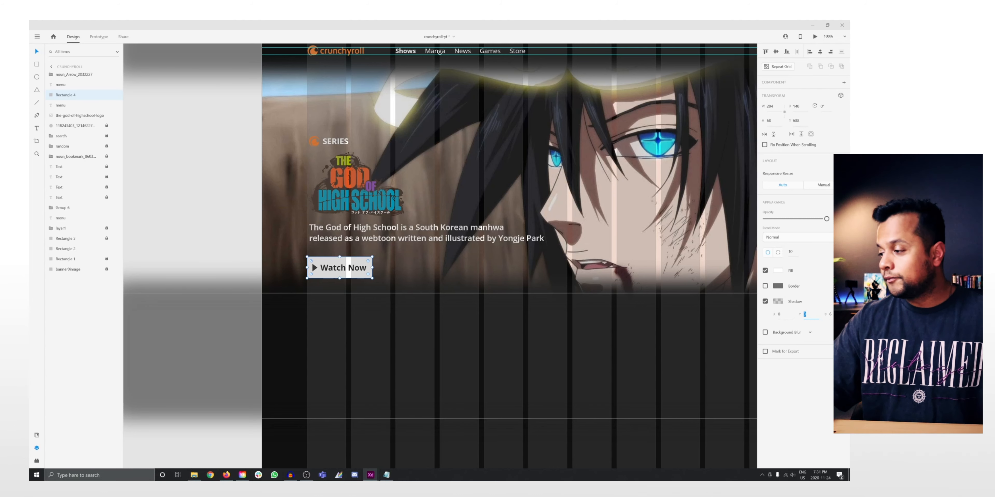
{"action": "left_click", "coordinate": [244, 238]}
{"action": "left_click", "coordinate": [97, 37]}
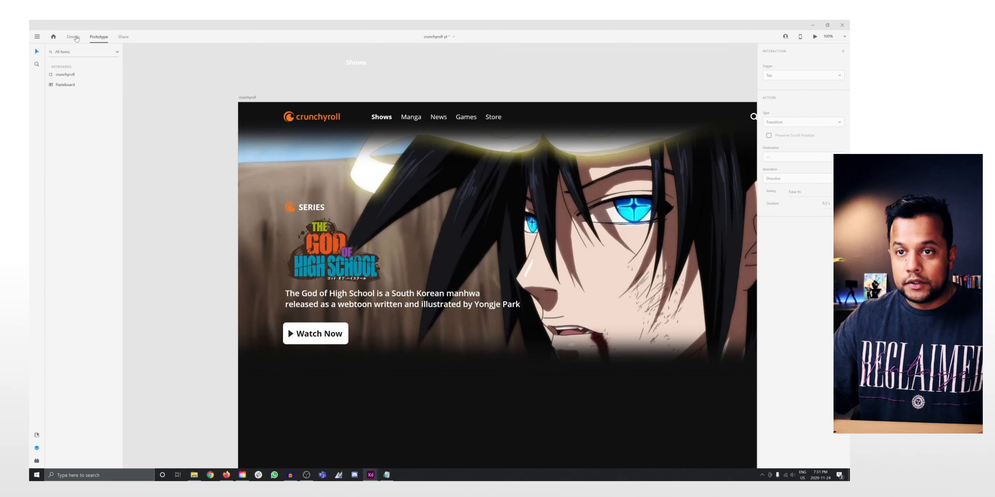
Return to design mode and hide the crunchyroll artboard's layout grid
{"action": "left_click", "coordinate": [76, 37]}
{"action": "left_click", "coordinate": [247, 98]}
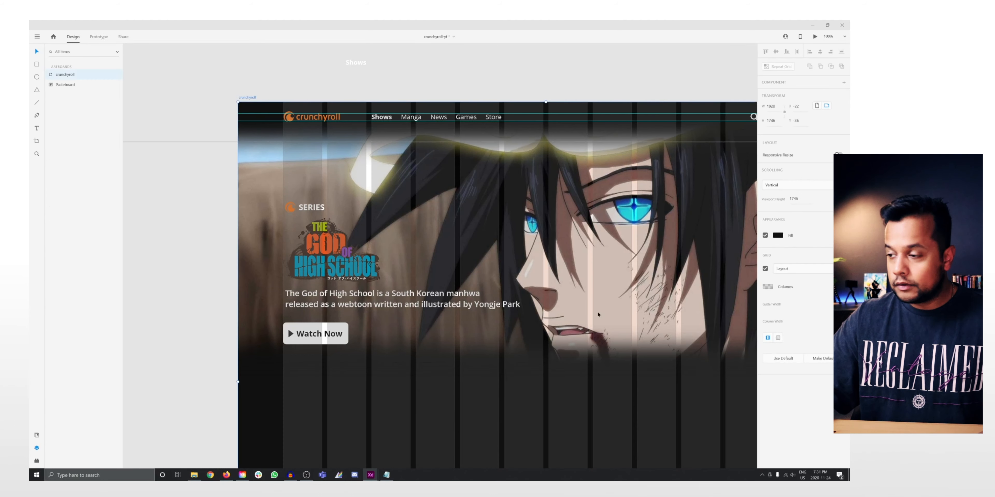
{"action": "scroll", "coordinate": [502, 270], "scroll_direction": "down", "scroll_amount": 3}
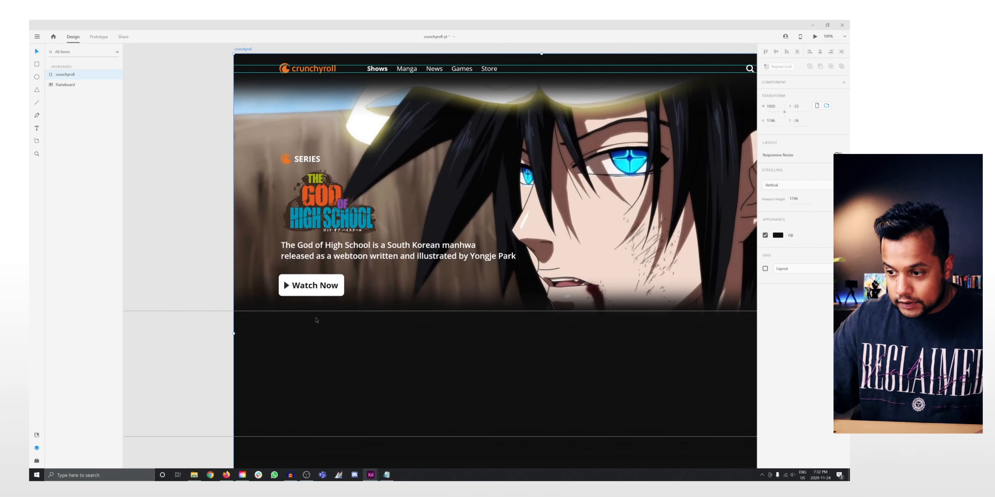
Compare the white Watch Now button close up and at 100% with its shadow switched off and on
{"action": "key", "text": "z"}
{"action": "left_click_drag", "start_coordinate": [278, 258], "coordinate": [412, 345]}
{"action": "key", "text": "v"}
{"action": "left_click", "coordinate": [348, 239]}
{"action": "left_click", "coordinate": [765, 301]}
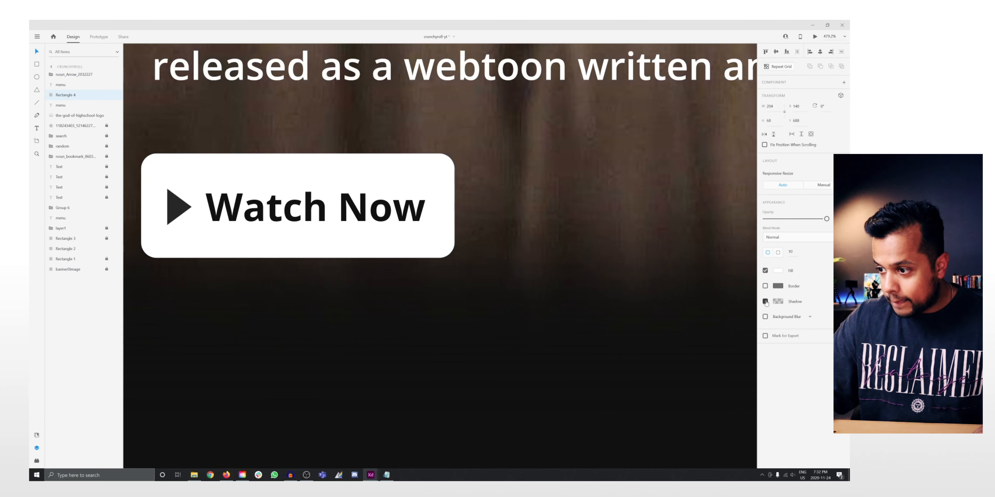
{"action": "left_click", "coordinate": [765, 302]}
{"action": "left_click", "coordinate": [765, 301]}
{"action": "left_click", "coordinate": [765, 301]}
{"action": "key", "text": "ctrl+1"}
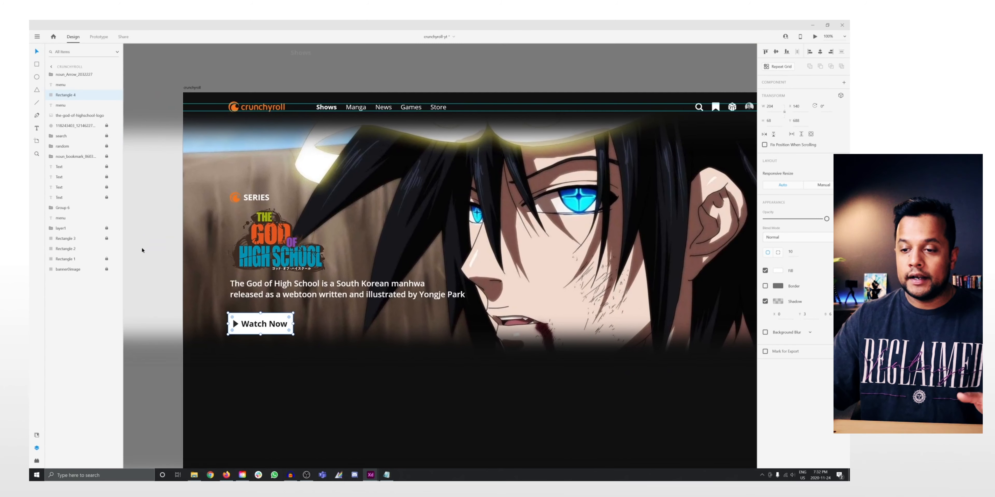
Duplicate the Watch Now button with its play icon and label, placing the copy directly to the right of the original
{"action": "left_click", "coordinate": [142, 246]}
{"action": "left_click", "coordinate": [251, 323]}
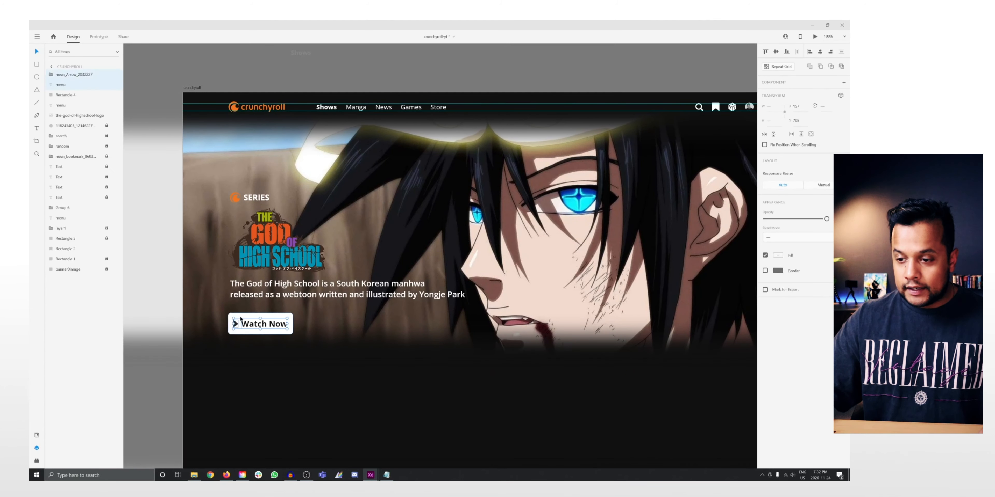
{"action": "left_click_drag", "start_coordinate": [266, 326], "coordinate": [333, 320]}
{"action": "left_click_drag", "start_coordinate": [335, 322], "coordinate": [330, 322]}
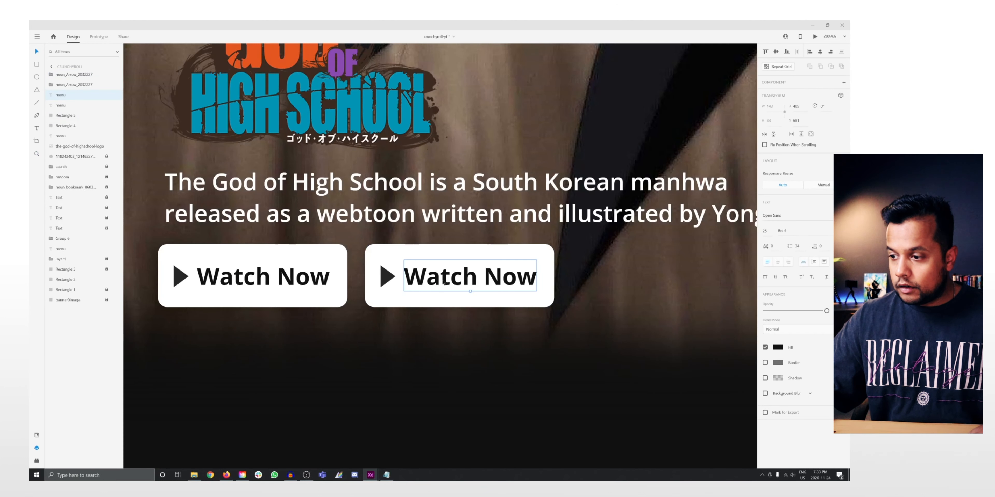
Change the duplicated button's label to "Add to Queue"
{"action": "double_click", "coordinate": [470, 277]}
{"action": "type", "text": "Add to Queue"}
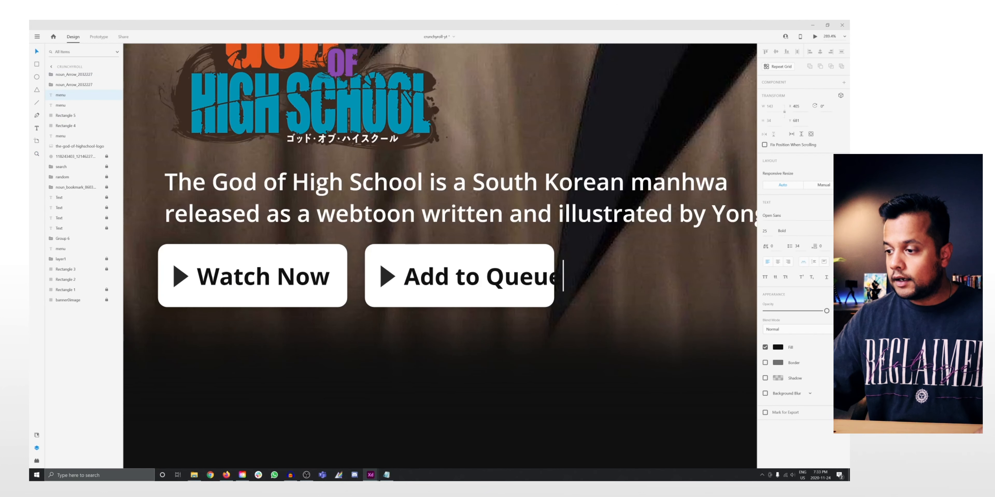
{"action": "key", "text": "Escape"}
{"action": "left_click", "coordinate": [406, 295]}
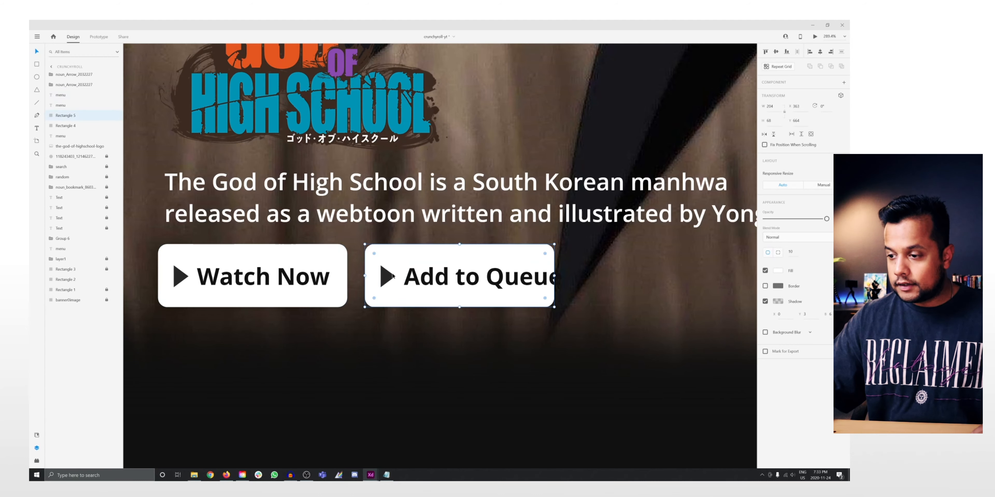
Copy the header's bookmark icon onto the Add to Queue button, matching the play icon's dark colour, at about 20.62 by 23.57
{"action": "key", "text": "ctrl+1"}
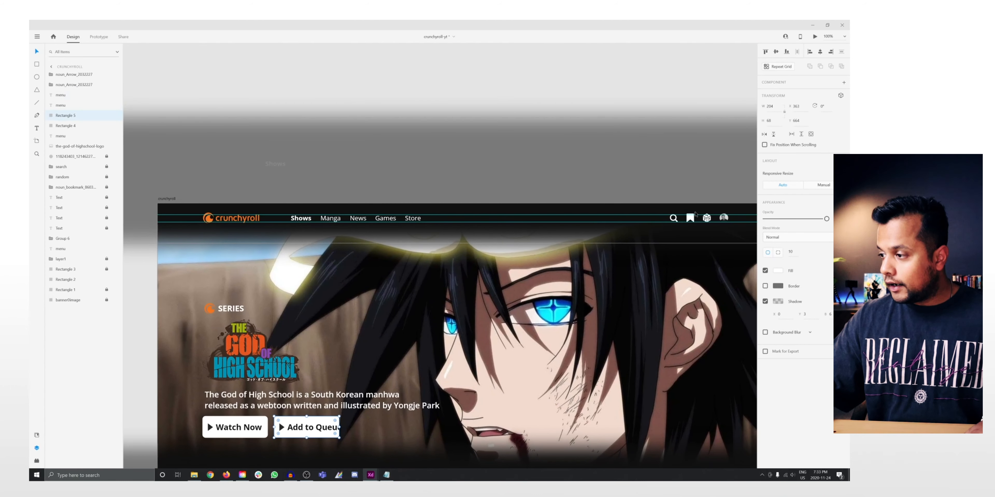
{"action": "left_click", "coordinate": [691, 218]}
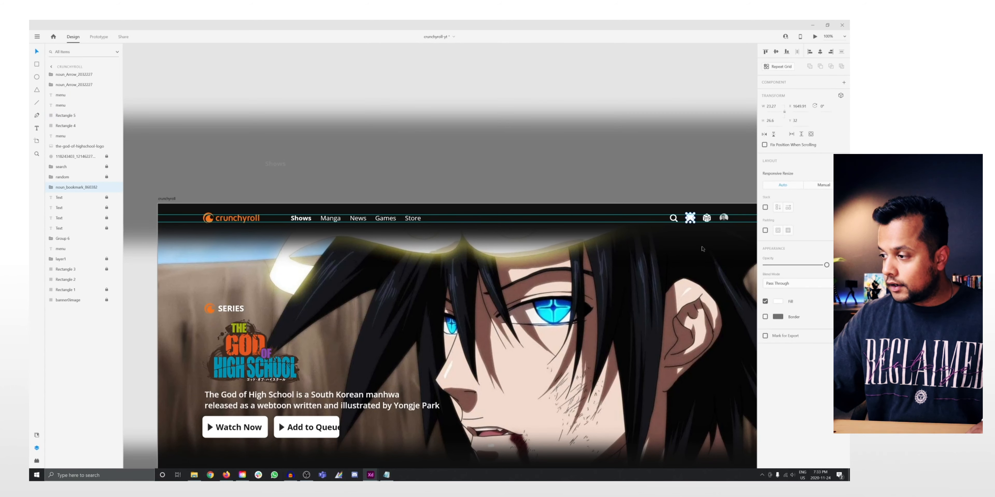
{"action": "left_click_drag", "start_coordinate": [442, 324], "coordinate": [568, 81]}
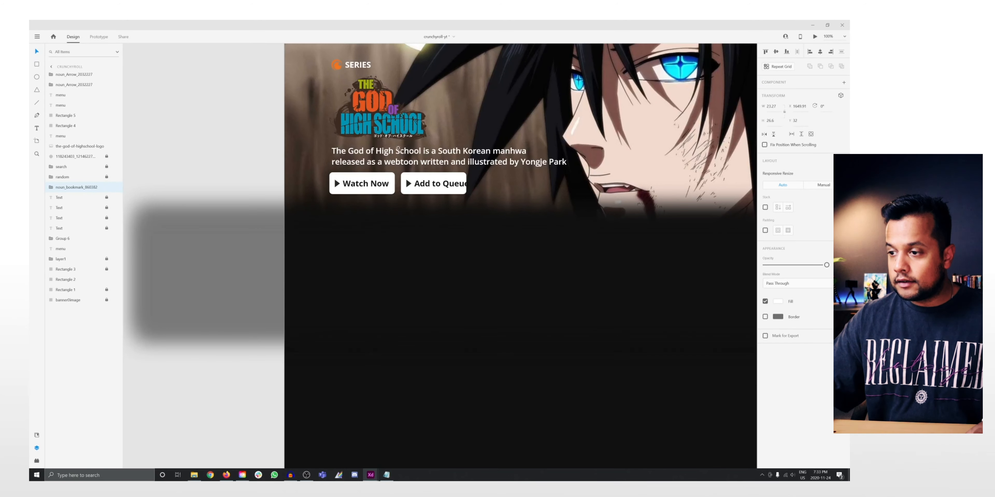
{"action": "left_click_drag", "start_coordinate": [398, 148], "coordinate": [465, 237]}
{"action": "key", "text": "ctrl+v"}
{"action": "key", "text": "i"}
{"action": "left_click", "coordinate": [425, 203]}
{"action": "left_click_drag", "start_coordinate": [444, 251], "coordinate": [457, 182]}
{"action": "left_click_drag", "start_coordinate": [456, 221], "coordinate": [456, 221]}
{"action": "left_click_drag", "start_coordinate": [455, 181], "coordinate": [436, 198]}
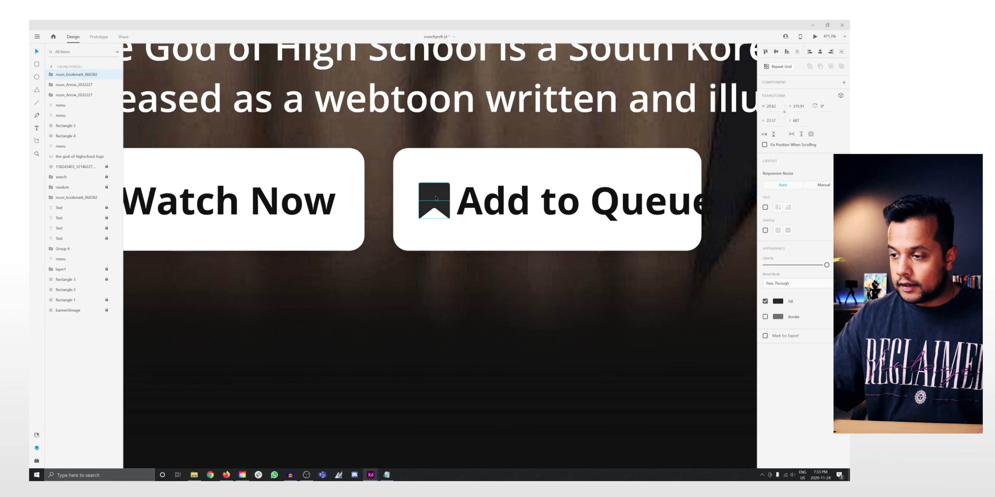
Remove the play icon from the Add to Queue button, leaving the dark bookmark icon in its place
{"action": "key", "text": "Delete"}
{"action": "left_click", "coordinate": [435, 200]}
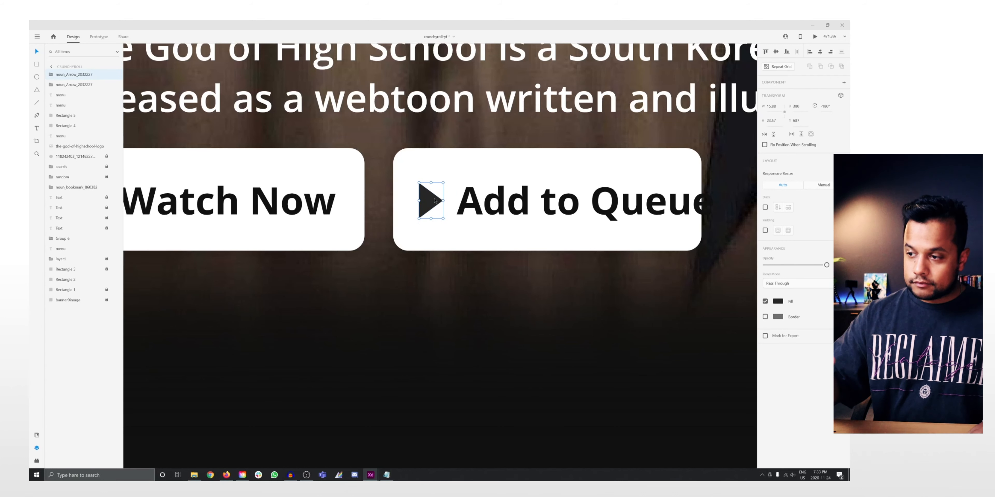
{"action": "key", "text": "Delete"}
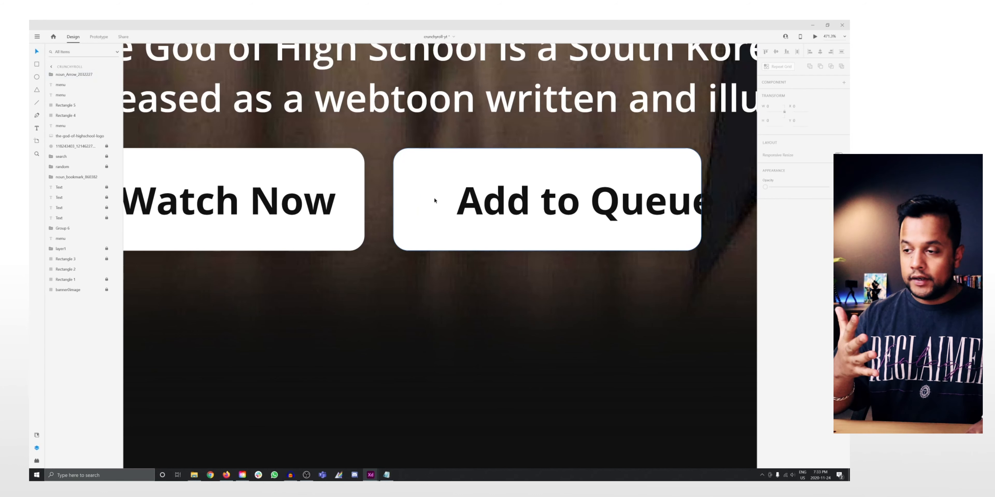
{"action": "key", "text": "ctrl+v"}
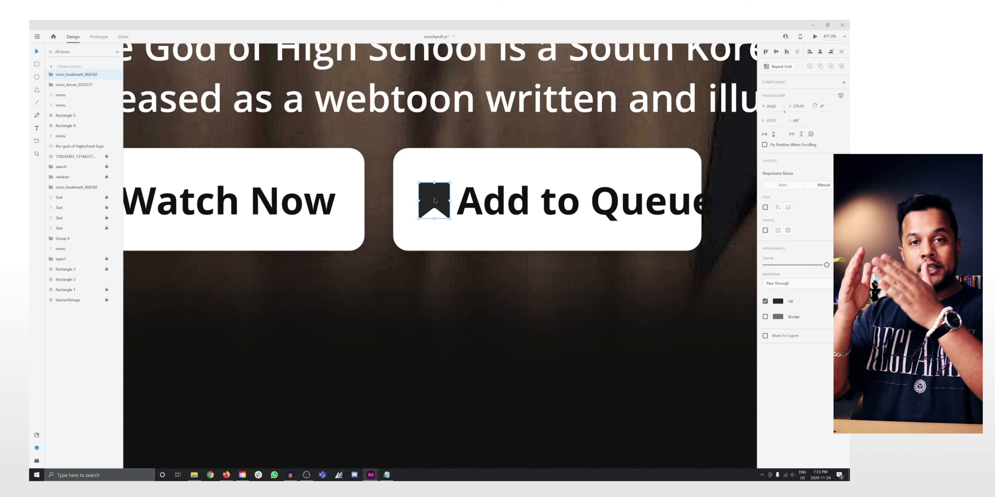
Widen the Add to Queue button's rectangle to the right, to about 230, so it contains the whole label
{"action": "left_click", "coordinate": [507, 236]}
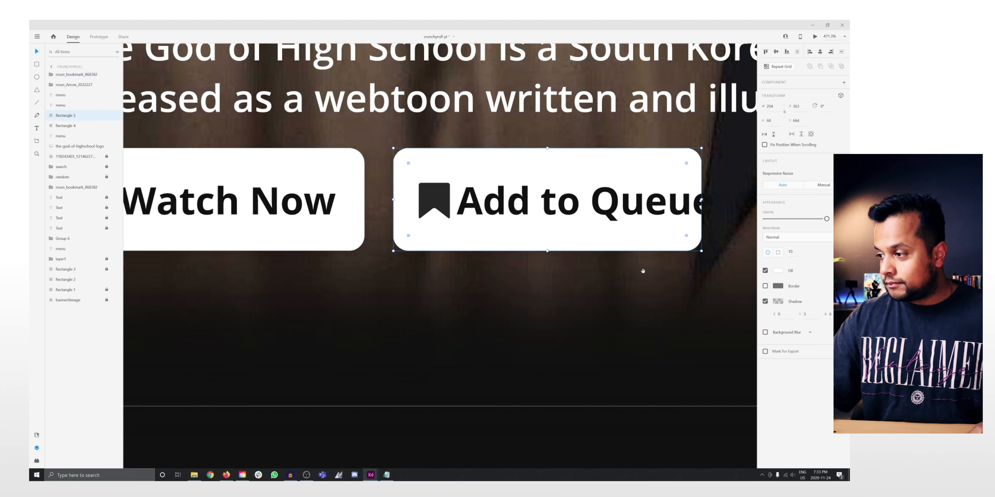
{"action": "left_click_drag", "start_coordinate": [642, 270], "coordinate": [472, 287]}
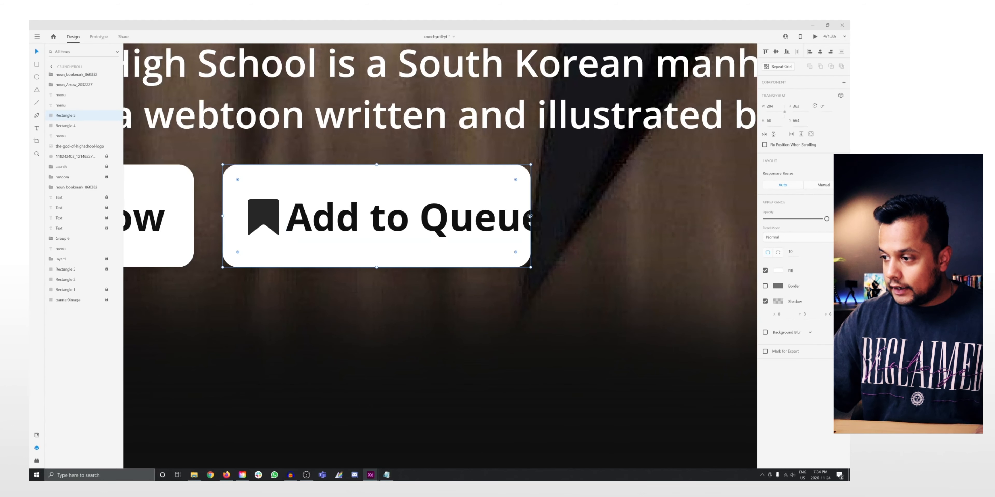
{"action": "left_click_drag", "start_coordinate": [530, 216], "coordinate": [569, 218]}
{"action": "key", "text": "ctrl+1"}
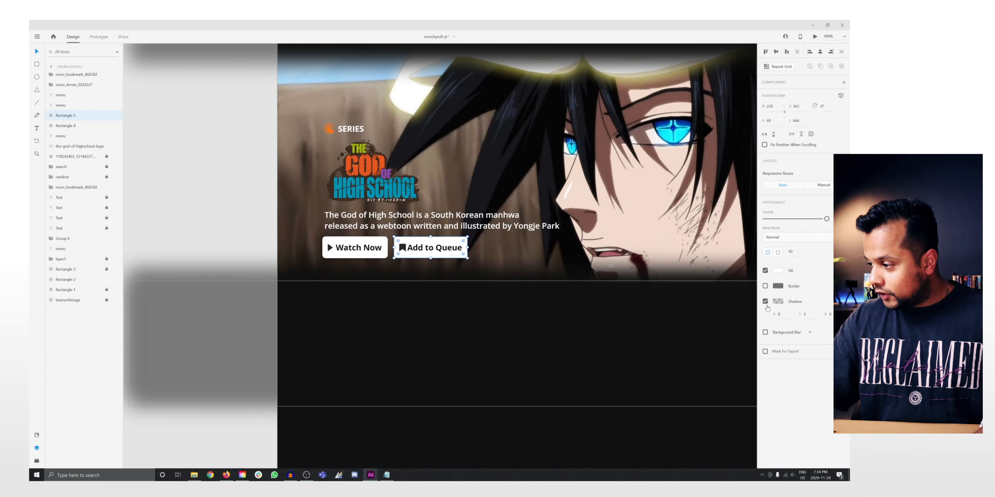
Fill the Add to Queue rectangle with the saved black and no shadow, and make its bookmark icon and label white
{"action": "left_click", "coordinate": [778, 272]}
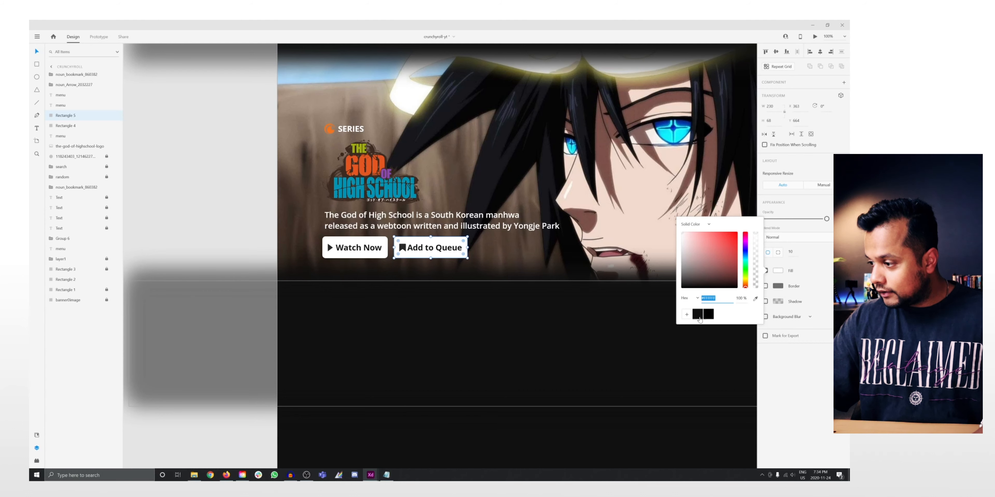
{"action": "left_click", "coordinate": [698, 314]}
{"action": "left_click", "coordinate": [404, 252]}
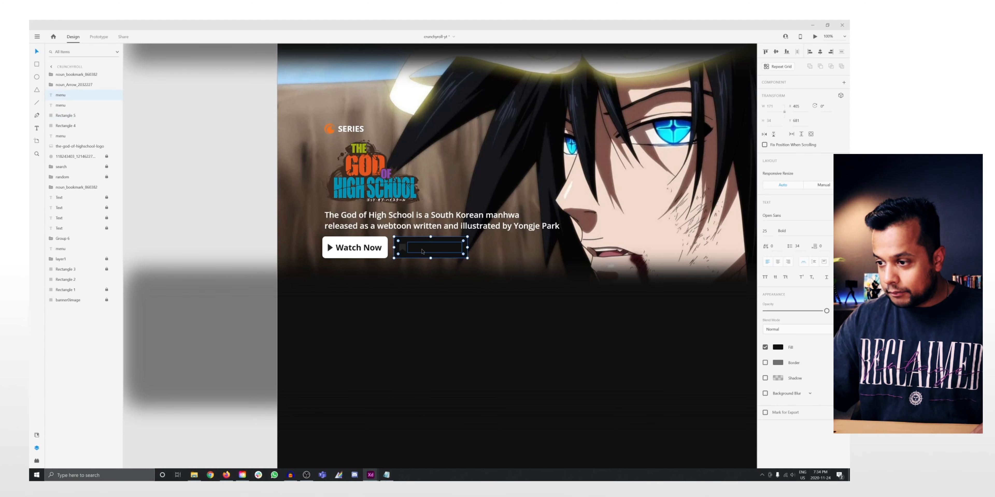
{"action": "left_click", "coordinate": [404, 250], "text": "shift"}
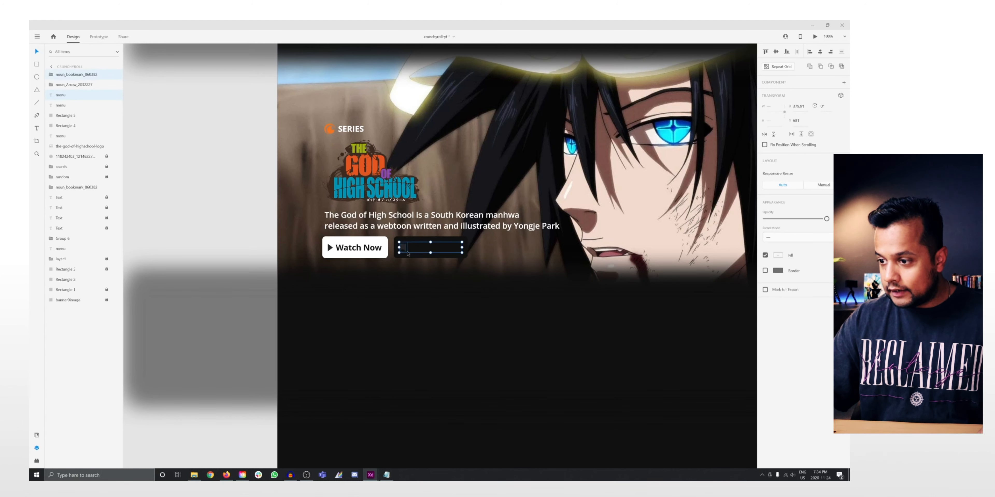
{"action": "left_click", "coordinate": [774, 258]}
{"action": "left_click_drag", "start_coordinate": [703, 258], "coordinate": [658, 201]}
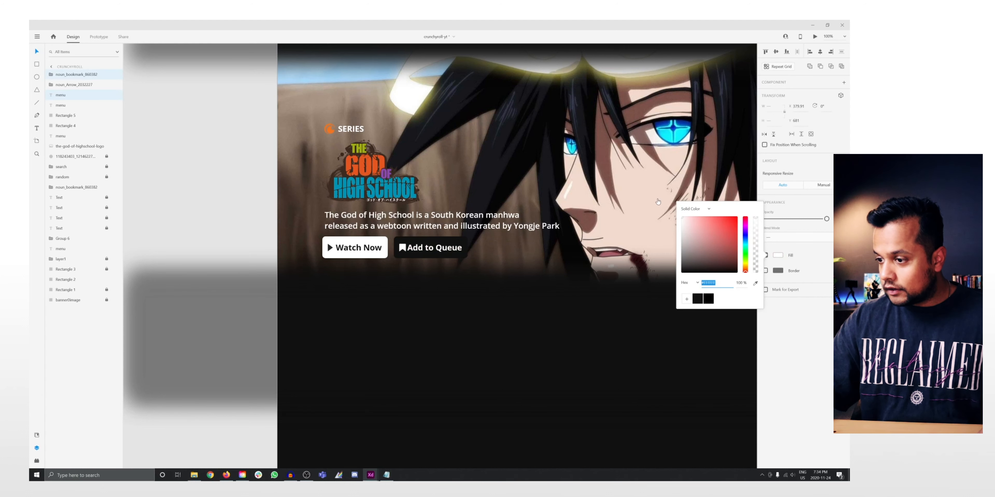
{"action": "left_click", "coordinate": [517, 318]}
Nudge the Add to Queue label slightly right, widen its rectangle to about 235 and lower the rectangle's opacity a little
{"action": "left_click", "coordinate": [435, 250]}
{"action": "left_click_drag", "start_coordinate": [437, 250], "coordinate": [438, 250]}
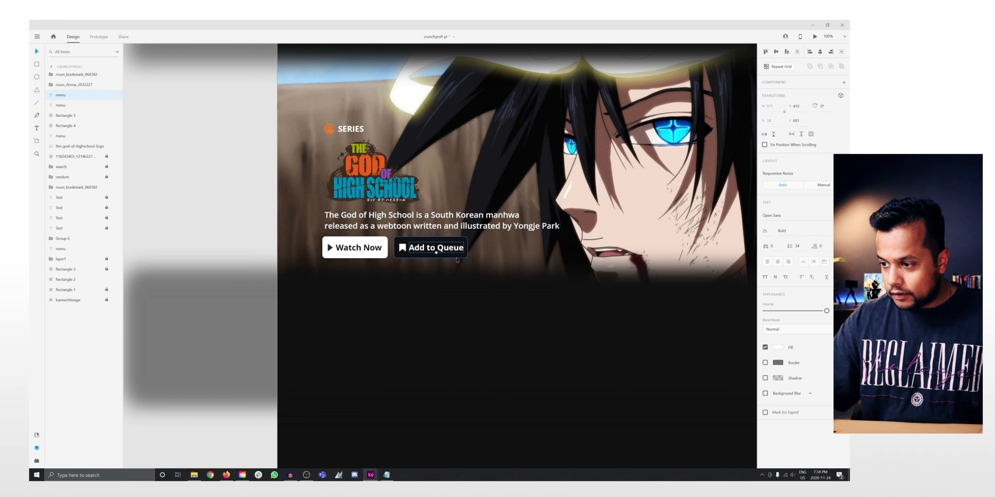
{"action": "left_click", "coordinate": [466, 247]}
{"action": "left_click_drag", "start_coordinate": [468, 247], "coordinate": [468, 247]}
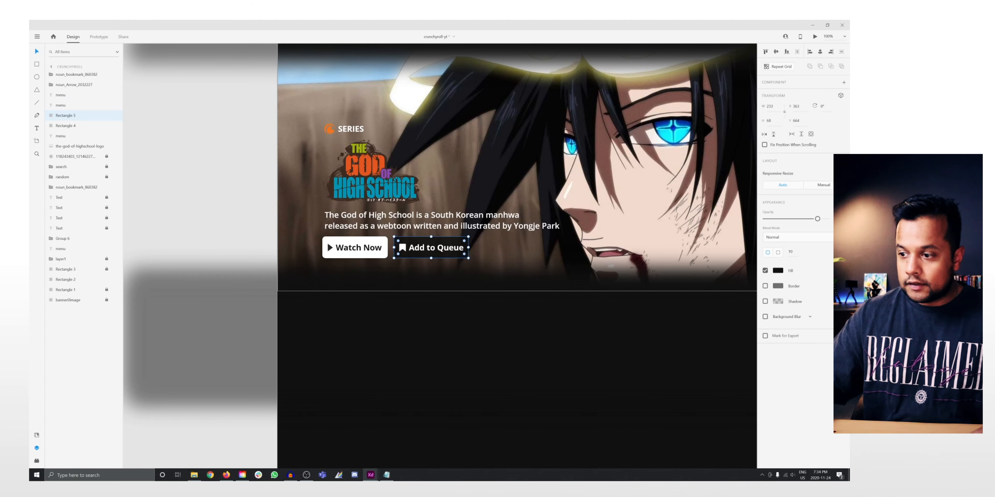
{"action": "left_click", "coordinate": [219, 133]}
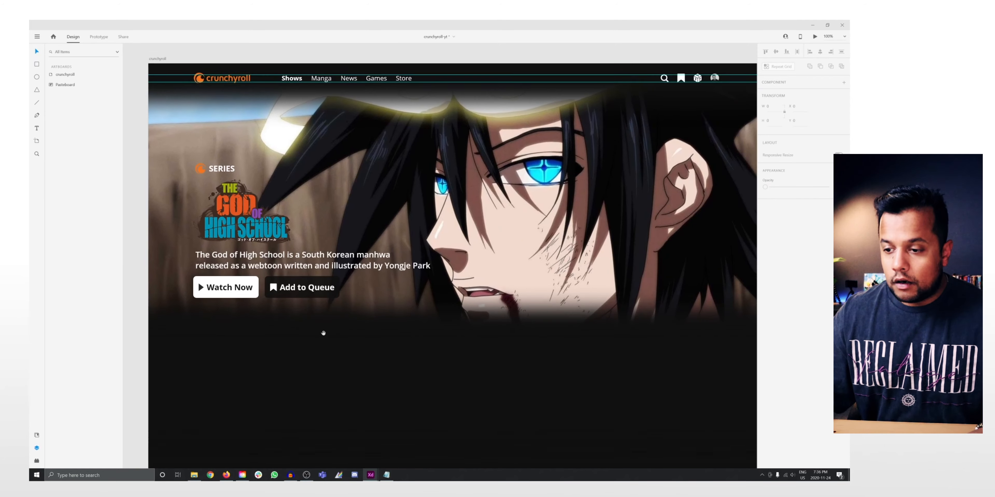
Review the My Queue and Trending Now rows in the finished crunchyroll reference design, and return to the working file
{"action": "scroll", "coordinate": [307, 262], "scroll_direction": "down", "scroll_amount": 3}
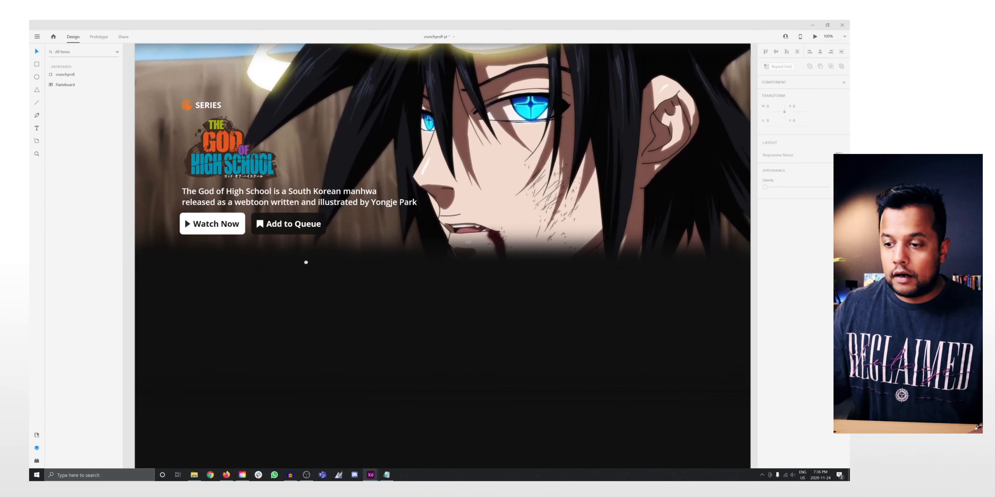
{"action": "scroll", "coordinate": [306, 263], "scroll_direction": "up", "scroll_amount": 3}
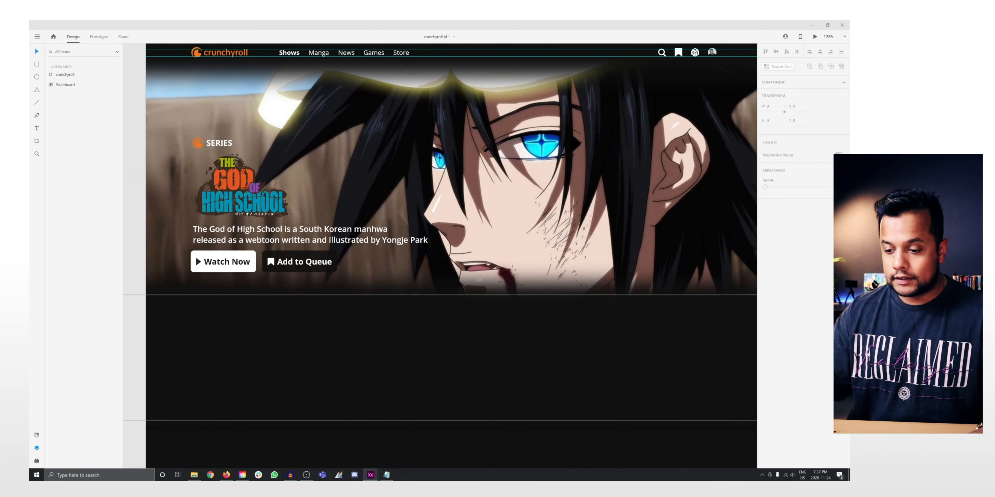
{"action": "mouse_move", "coordinate": [367, 473]}
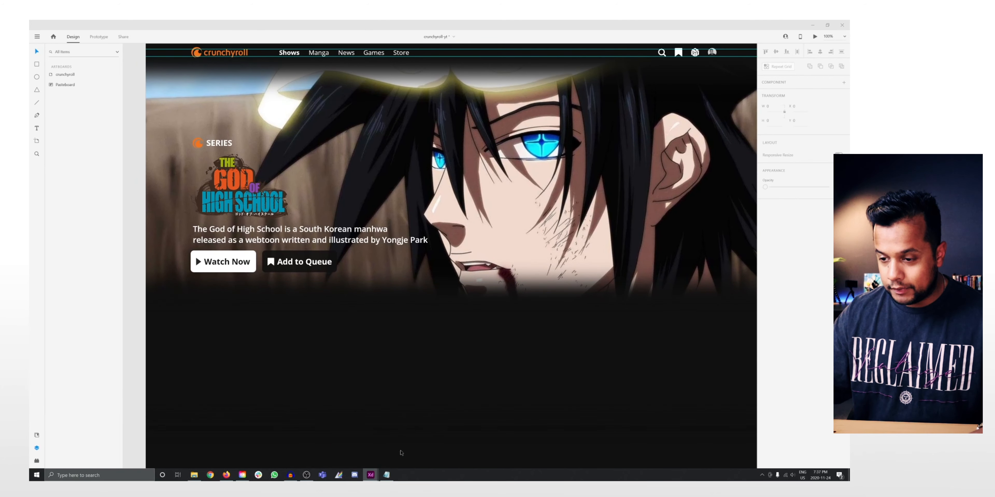
{"action": "left_click", "coordinate": [403, 447]}
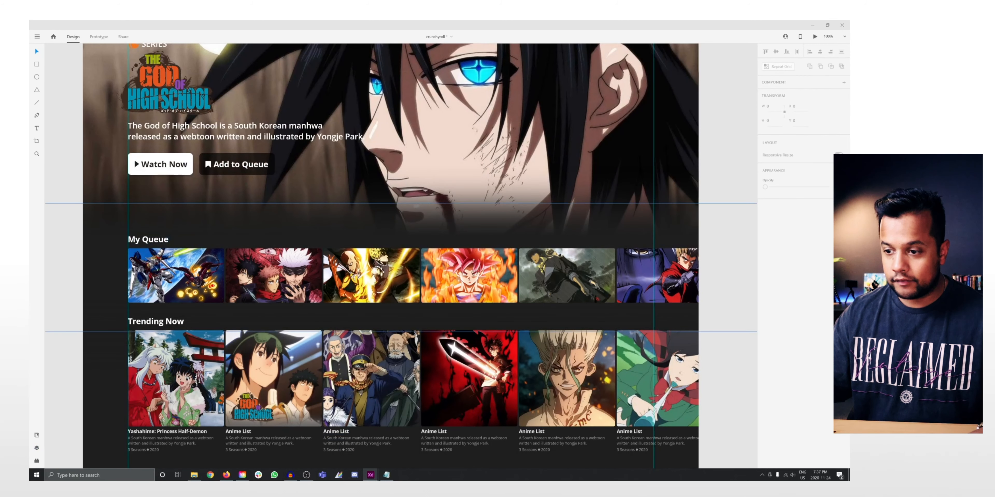
{"action": "left_click", "coordinate": [812, 26]}
{"action": "left_click_drag", "start_coordinate": [151, 236], "coordinate": [184, 225]}
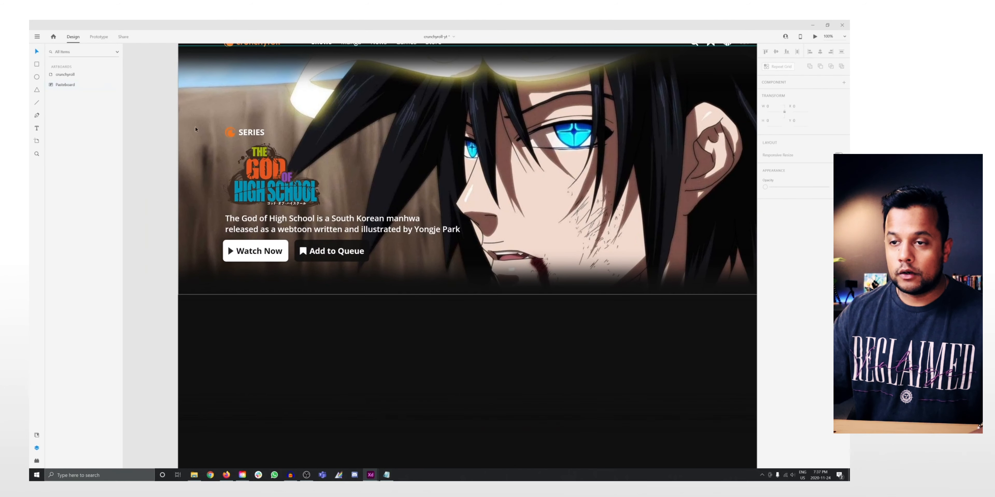
Turn the layout grid back on for the crunchyroll artboard
{"action": "scroll", "coordinate": [195, 126], "scroll_direction": "up", "scroll_amount": 3}
{"action": "left_click", "coordinate": [193, 89]}
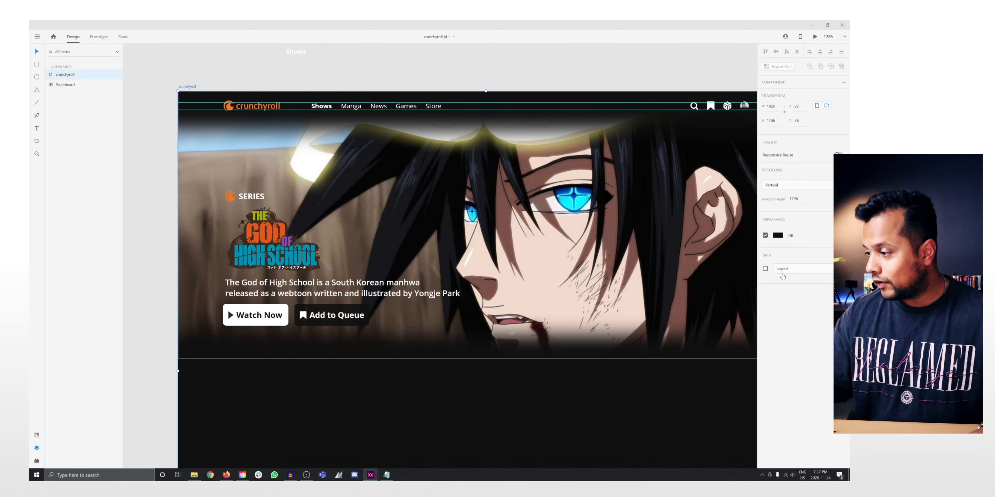
{"action": "left_click", "coordinate": [764, 270]}
{"action": "left_click_drag", "start_coordinate": [389, 309], "coordinate": [481, 325]}
{"action": "left_click_drag", "start_coordinate": [363, 83], "coordinate": [369, 170]}
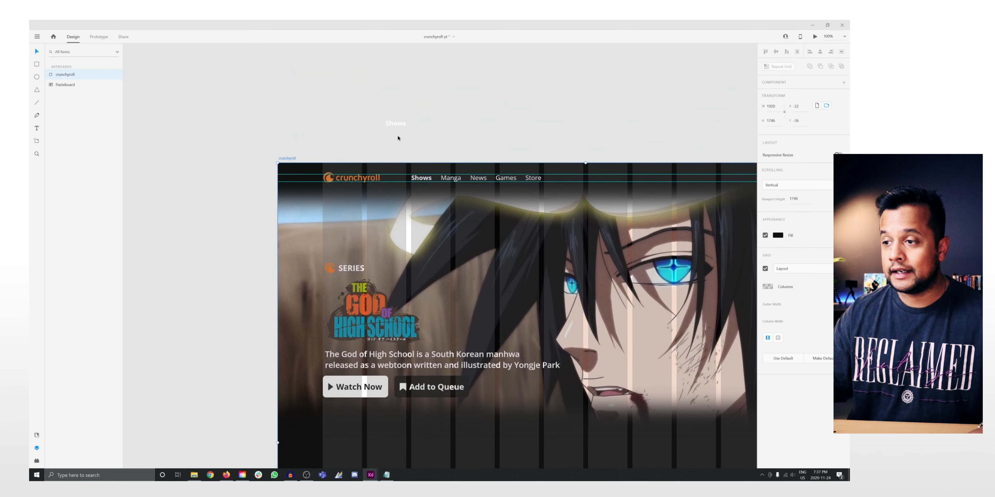
Move the spare Shows text on the pasteboard down beside the artboard's empty area below the hero section
{"action": "left_click_drag", "start_coordinate": [400, 125], "coordinate": [228, 319]}
{"action": "scroll", "coordinate": [218, 395], "scroll_direction": "down", "scroll_amount": 5}
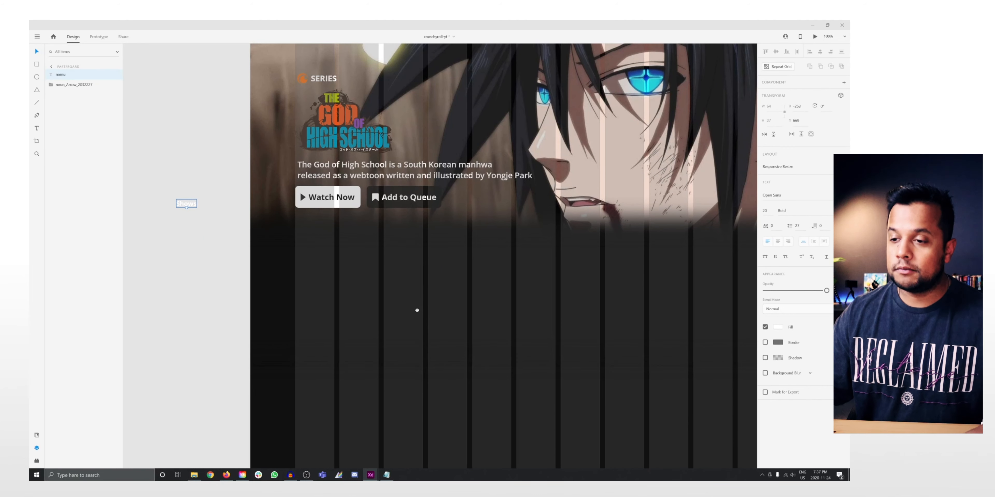
{"action": "scroll", "coordinate": [418, 311], "scroll_direction": "down", "scroll_amount": 1}
{"action": "left_click_drag", "start_coordinate": [189, 167], "coordinate": [192, 220]}
Lower the opacity of the crunchyroll artboard's layout grid column colour to 10%
{"action": "scroll", "coordinate": [370, 284], "scroll_direction": "up", "scroll_amount": 3}
{"action": "scroll", "coordinate": [371, 285], "scroll_direction": "right", "scroll_amount": 2}
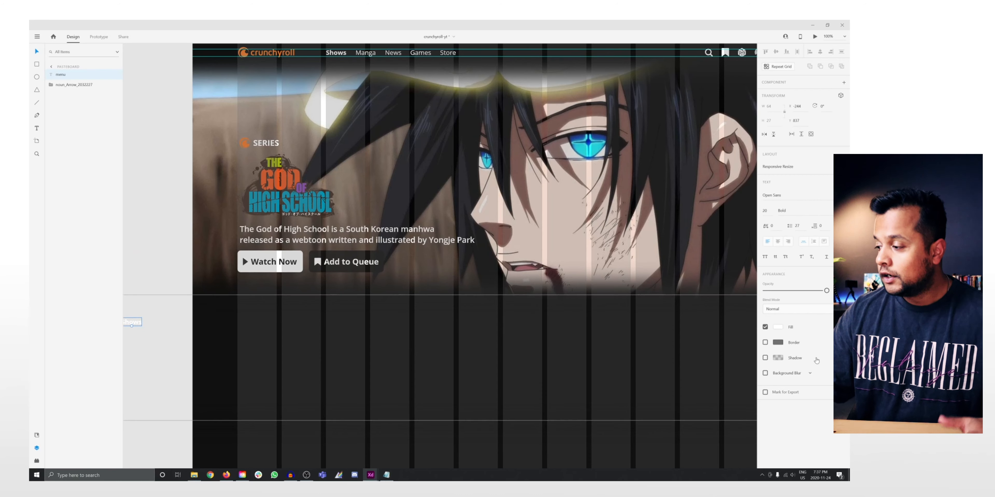
{"action": "scroll", "coordinate": [205, 80], "scroll_direction": "up", "scroll_amount": 2}
{"action": "left_click", "coordinate": [204, 80]}
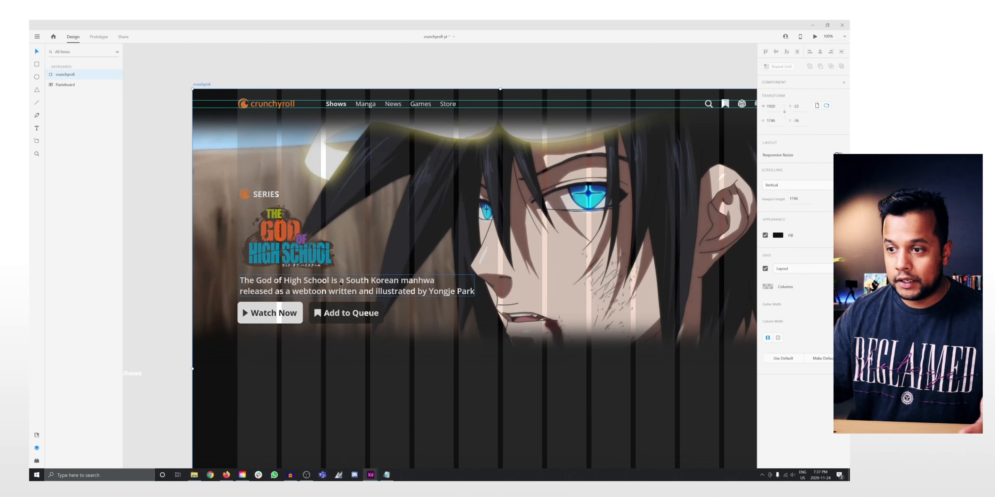
{"action": "scroll", "coordinate": [243, 230], "scroll_direction": "down", "scroll_amount": 4}
{"action": "left_click", "coordinate": [767, 288]}
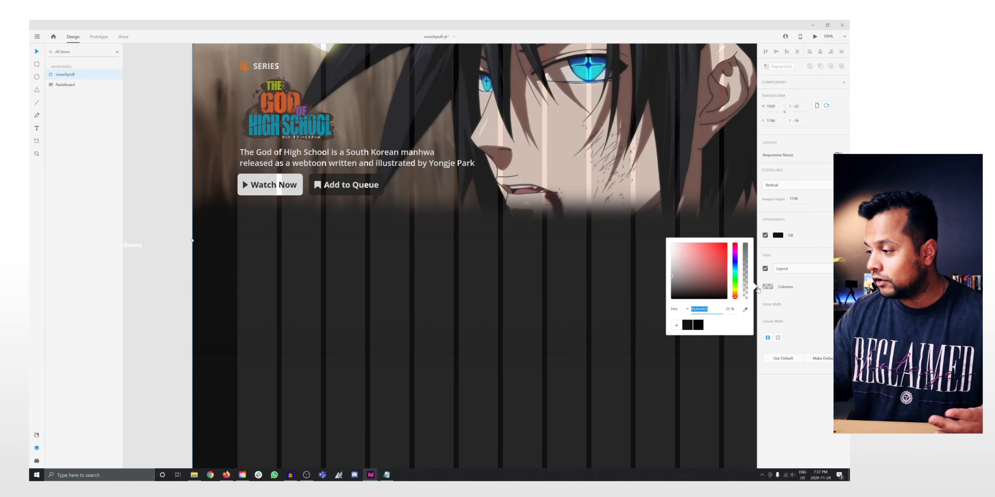
{"action": "mouse_move", "coordinate": [746, 292]}
{"action": "left_mouse_down"}
{"action": "mouse_move", "coordinate": [746, 310]}
{"action": "mouse_move", "coordinate": [751, 237]}
{"action": "mouse_move", "coordinate": [752, 296]}
{"action": "left_mouse_up"}
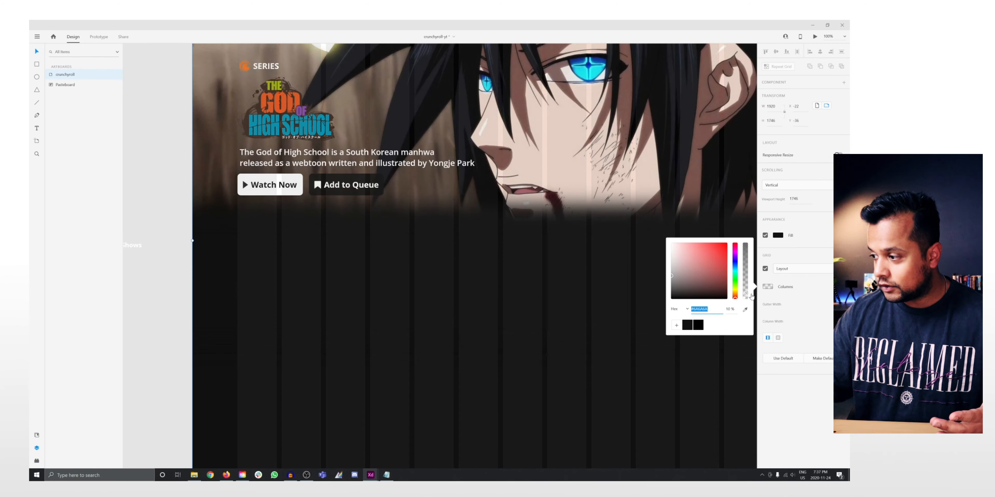
{"action": "type", "text": "10"}
{"action": "key", "text": "Return"}
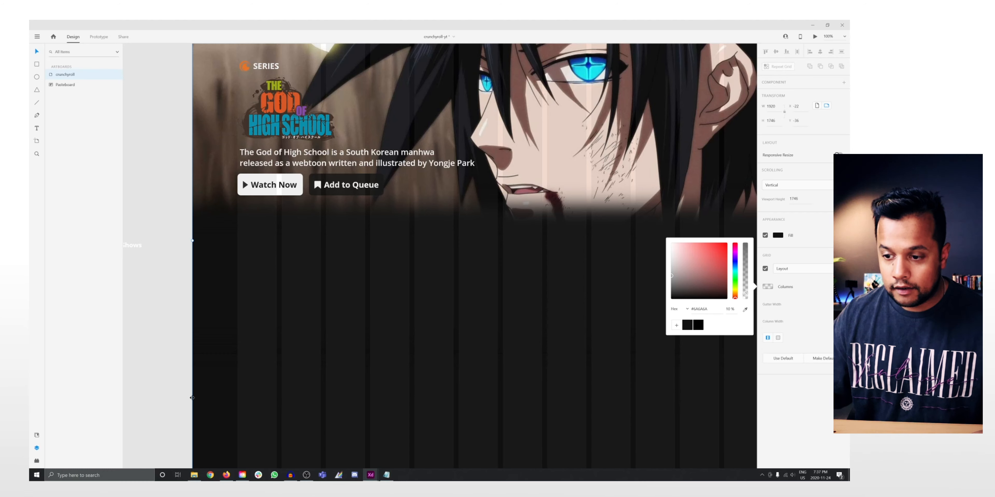
Duplicate the spare Shows text and place the copy below the hero section, aligned with the first grid column
{"action": "left_click", "coordinate": [185, 393]}
{"action": "left_click_drag", "start_coordinate": [216, 366], "coordinate": [278, 377]}
{"action": "scroll", "coordinate": [241, 312], "scroll_direction": "up", "scroll_amount": 3}
{"action": "left_click_drag", "start_coordinate": [194, 311], "coordinate": [328, 308]}
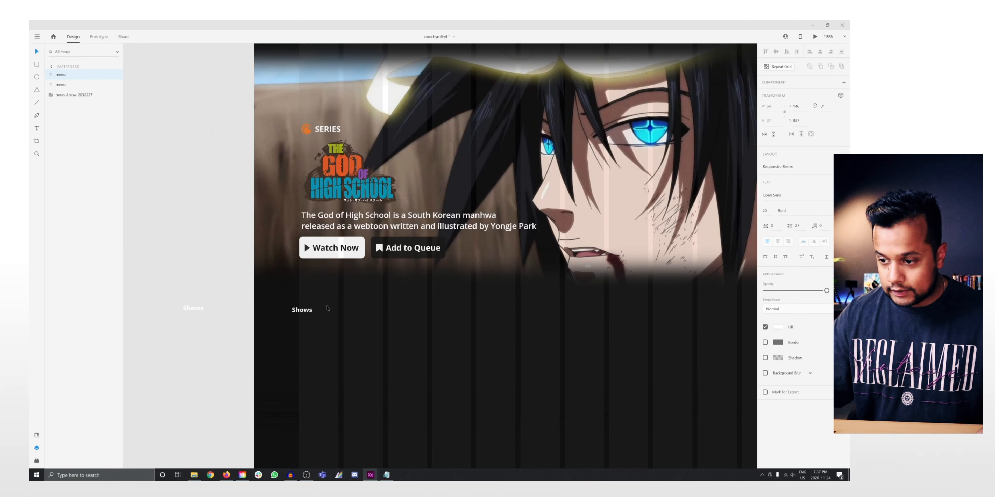
{"action": "left_click_drag", "start_coordinate": [313, 304], "coordinate": [309, 311]}
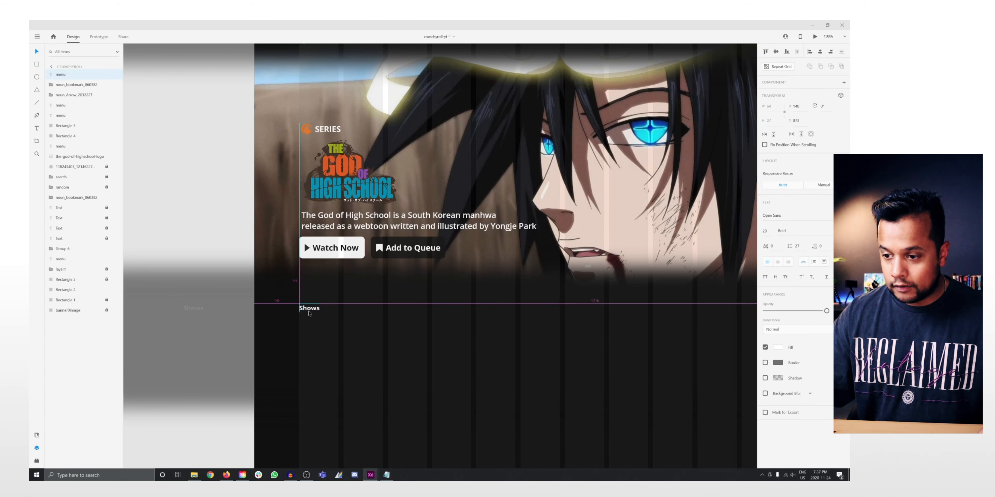
Change the copied text to "My Queue" and set its font size to 25
{"action": "scroll", "coordinate": [332, 316], "scroll_direction": "down", "scroll_amount": 3}
{"action": "scroll", "coordinate": [333, 316], "scroll_direction": "right", "scroll_amount": 5}
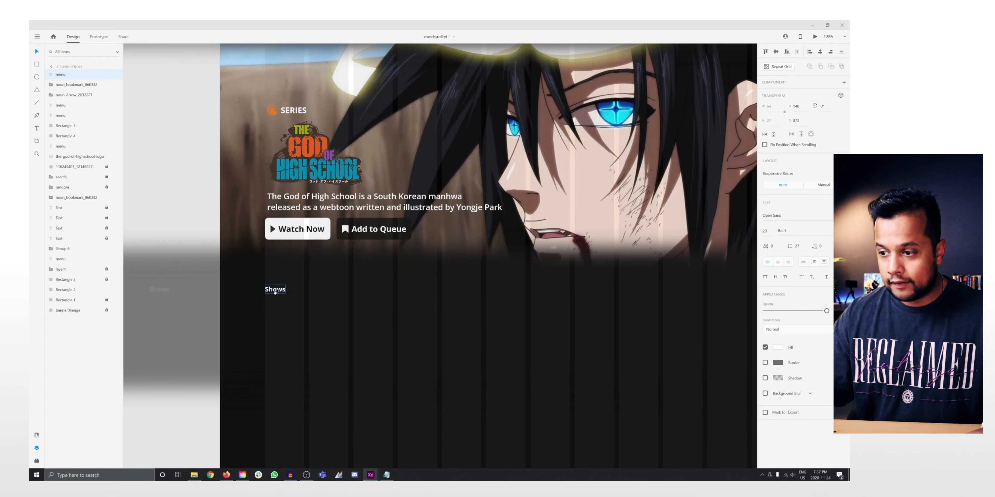
{"action": "type", "text": "My"}
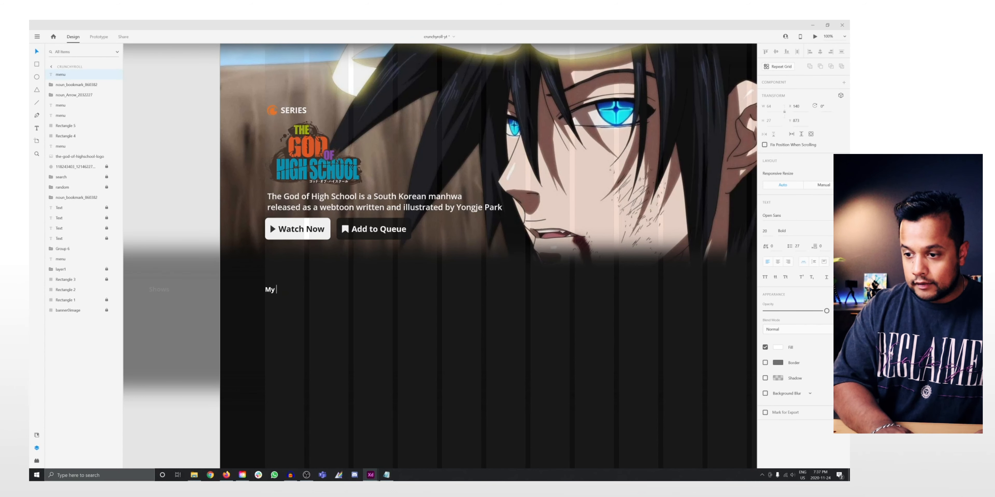
{"action": "type", "text": " Queue"}
{"action": "key", "text": "Escape"}
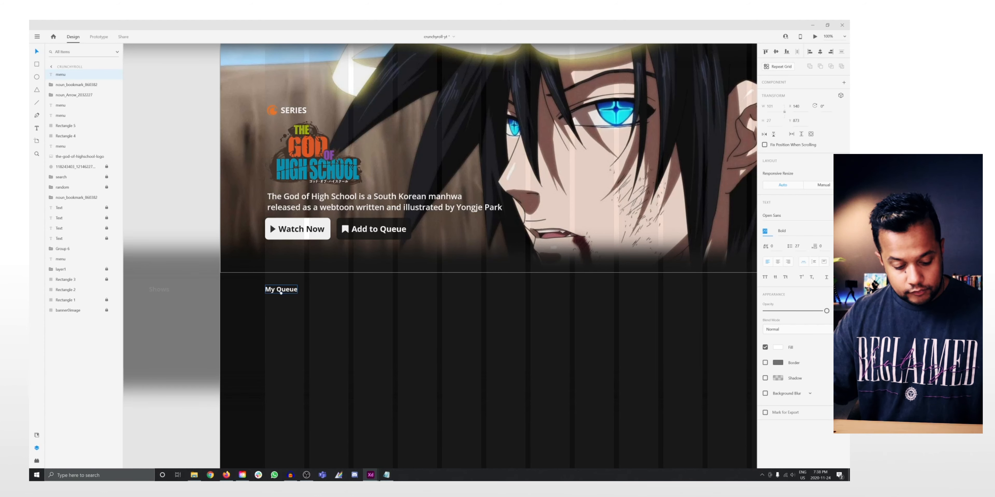
{"action": "key", "text": "Return"}
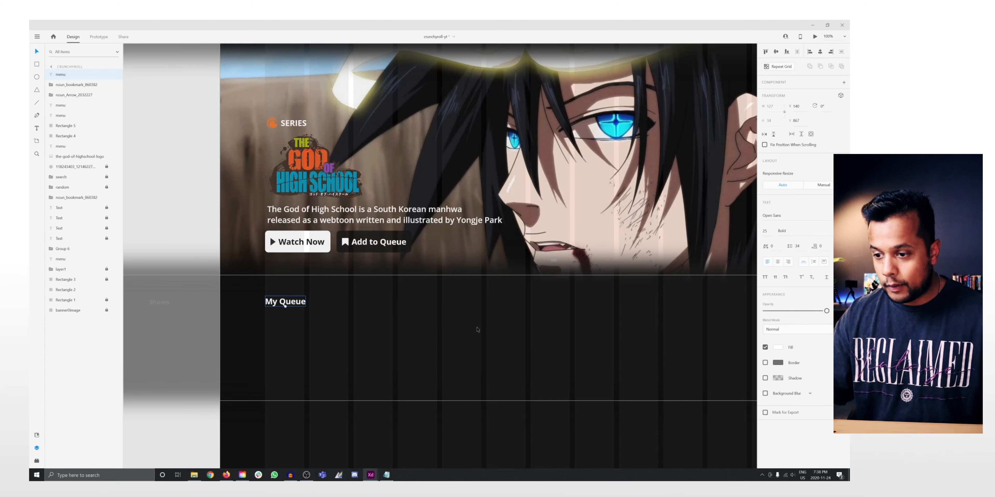
Draw a white thumbnail rectangle about 199 high under the My Queue heading, starting at the first grid column
{"action": "scroll", "coordinate": [453, 378], "scroll_direction": "down", "scroll_amount": 2}
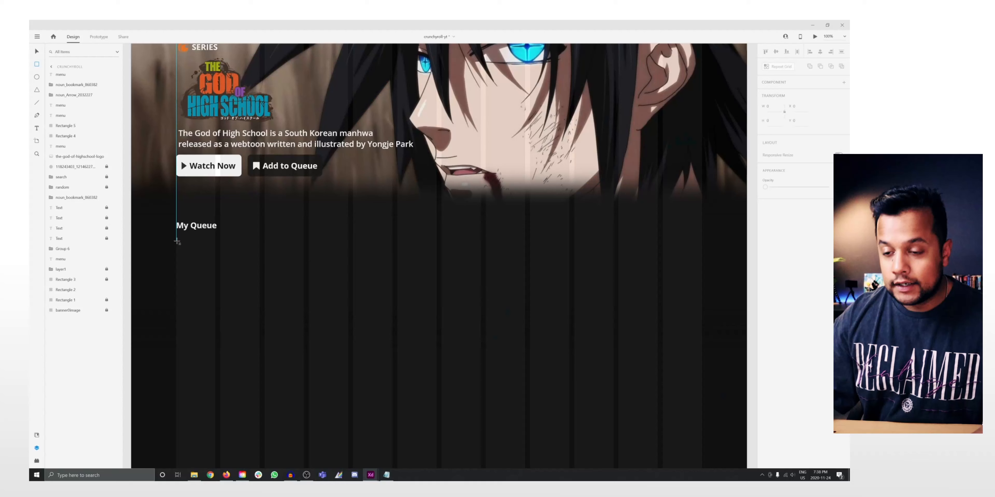
{"action": "left_click_drag", "start_coordinate": [176, 241], "coordinate": [268, 297]}
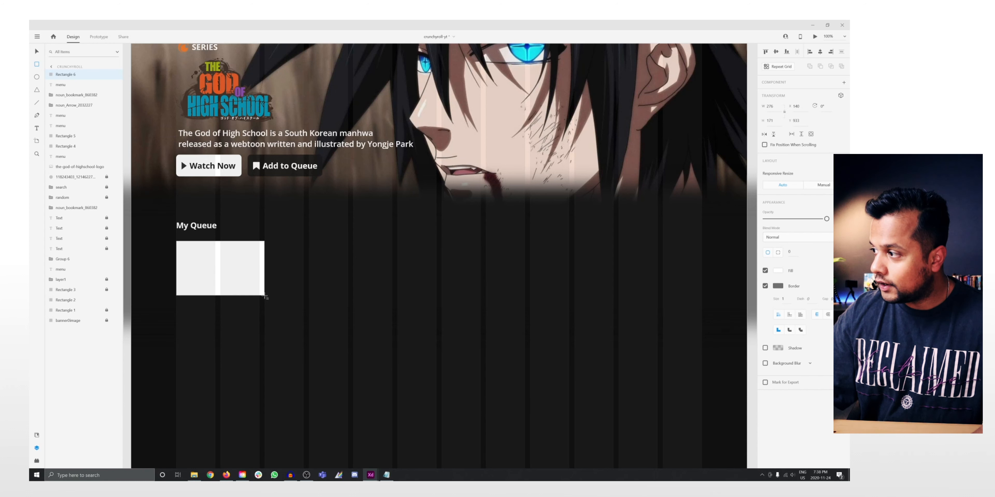
{"action": "left_click_drag", "start_coordinate": [268, 297], "coordinate": [276, 305]}
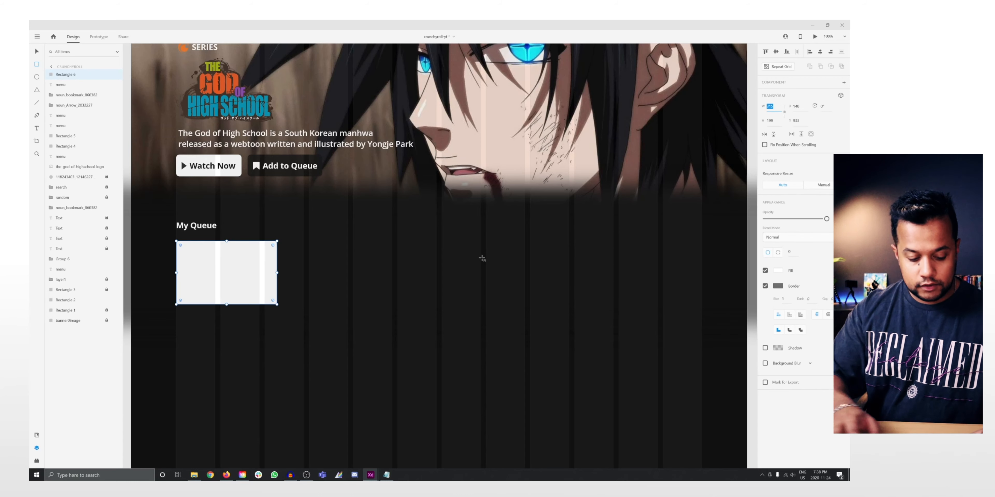
Set the thumbnail rectangle to 300 wide and 170 high, checking the queue thumbnails in the finished reference design
{"action": "type", "text": "300"}
{"action": "key", "text": "Return"}
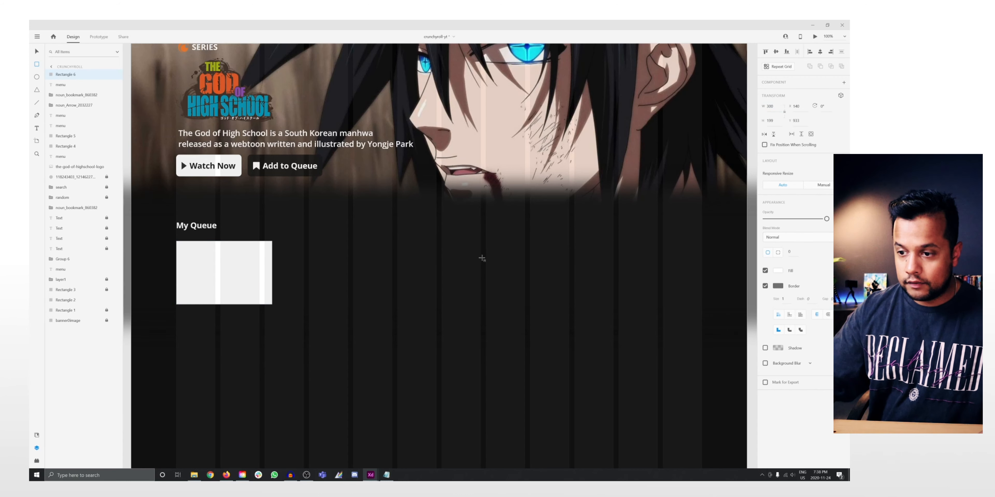
{"action": "mouse_move", "coordinate": [369, 474]}
{"action": "left_click", "coordinate": [336, 447]}
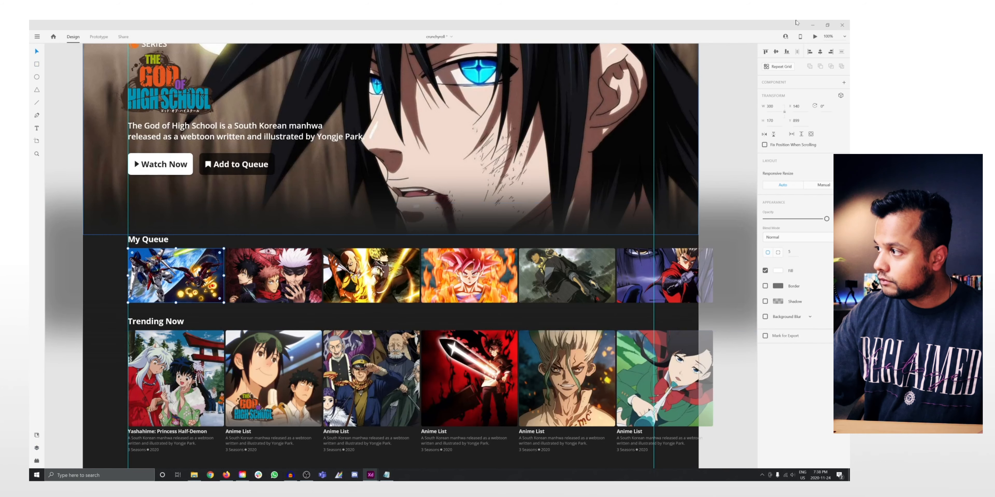
{"action": "left_click", "coordinate": [812, 25]}
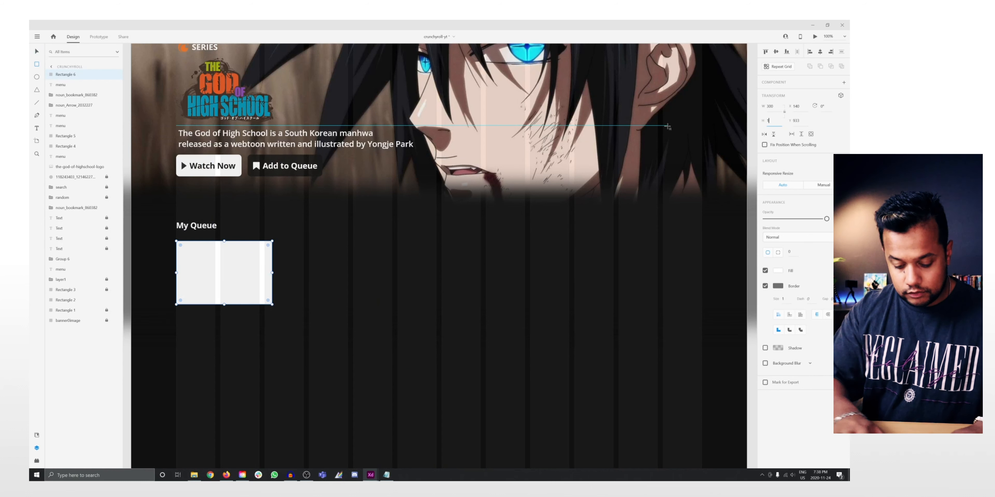
{"action": "type", "text": "170"}
{"action": "key", "text": "Return"}
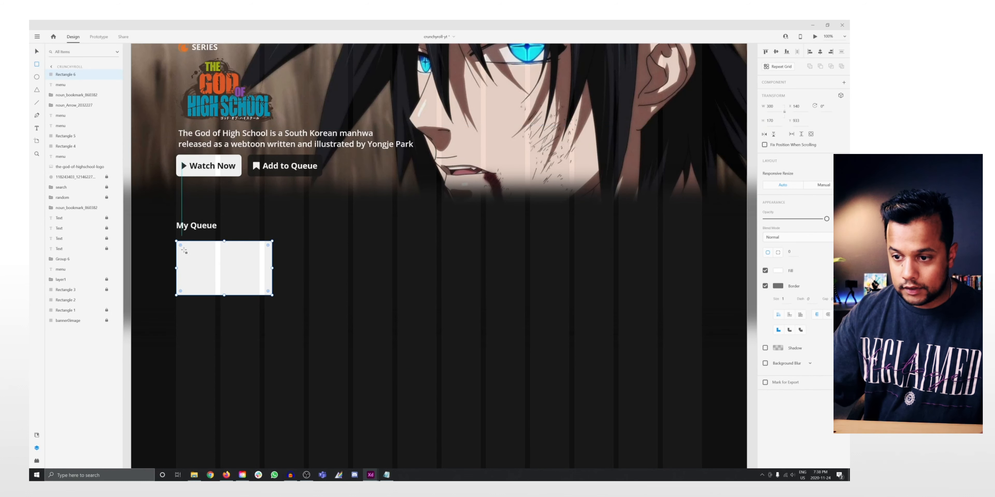
Resize the rectangle to 260 wide across two grid columns and 250 high, and move it slightly closer to the My Queue heading
{"action": "left_click_drag", "start_coordinate": [273, 267], "coordinate": [260, 267]}
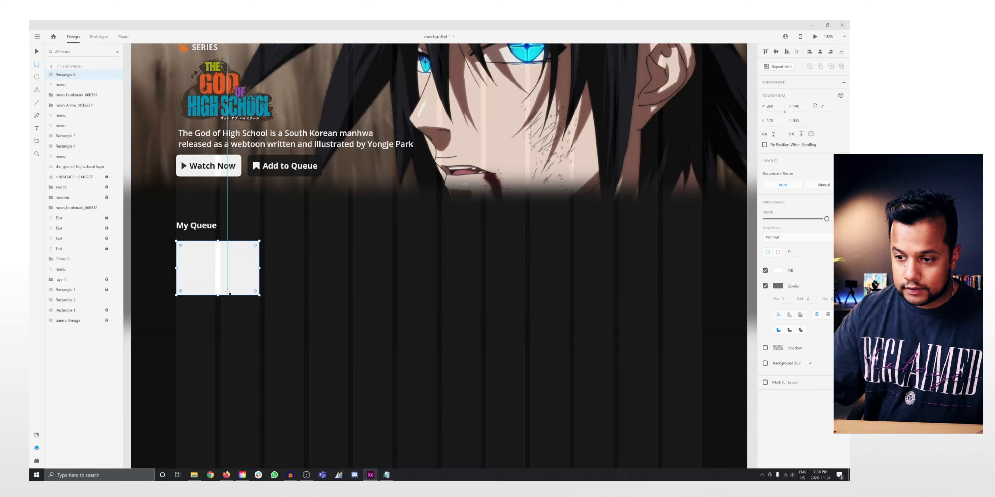
{"action": "left_click_drag", "start_coordinate": [217, 295], "coordinate": [222, 316]}
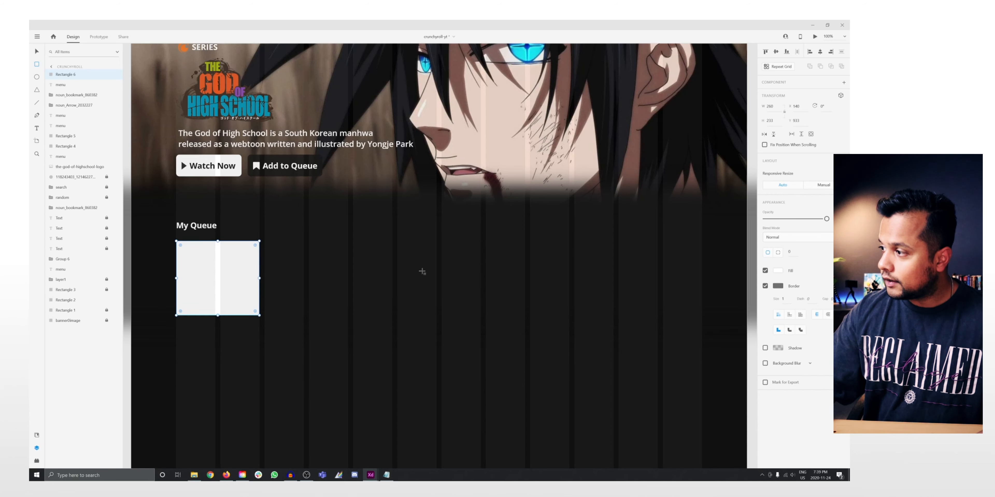
{"action": "type", "text": "250"}
{"action": "key", "text": "Return"}
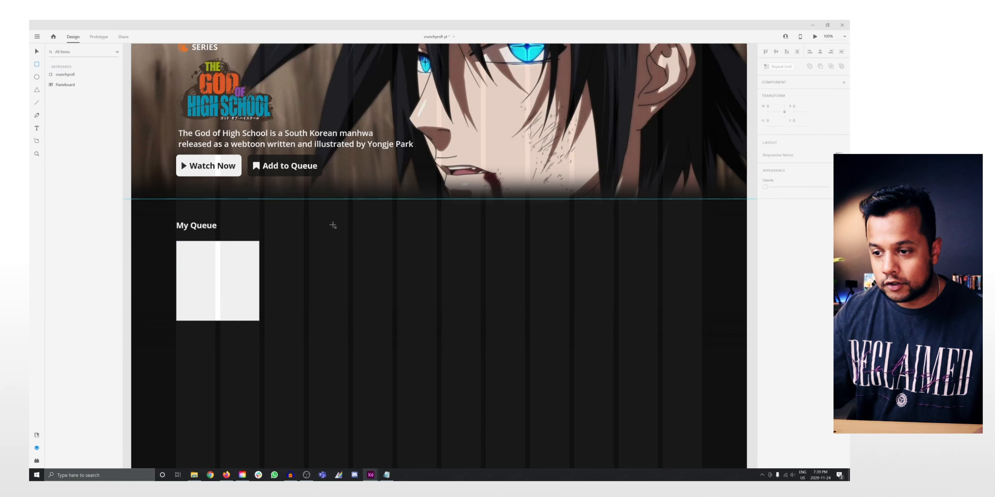
{"action": "left_click", "coordinate": [224, 262]}
{"action": "left_click_drag", "start_coordinate": [229, 261], "coordinate": [231, 255]}
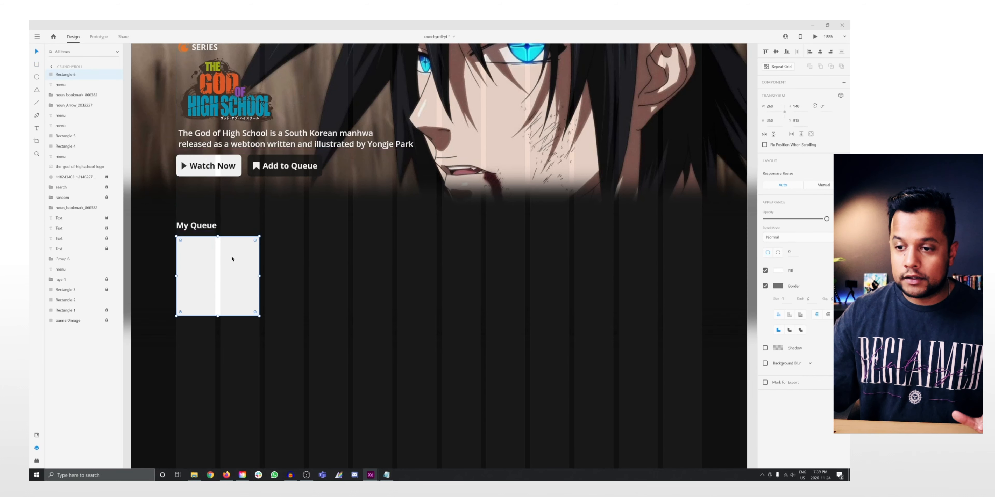
Turn the rectangle into a repeat grid reaching the artboard's far edge, 1780 wide, with narrow gaps between the cards
{"action": "left_click", "coordinate": [787, 68]}
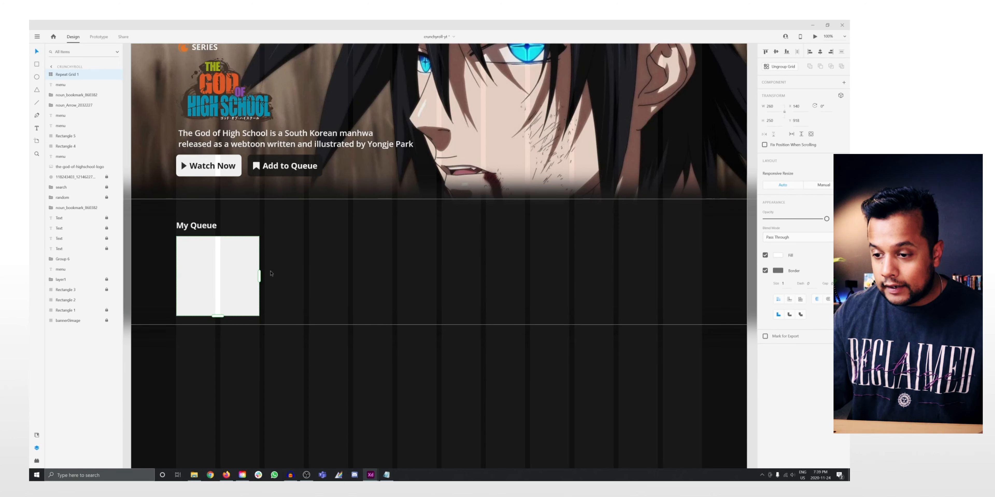
{"action": "left_click_drag", "start_coordinate": [259, 276], "coordinate": [749, 301]}
{"action": "left_click_drag", "start_coordinate": [532, 286], "coordinate": [516, 285]}
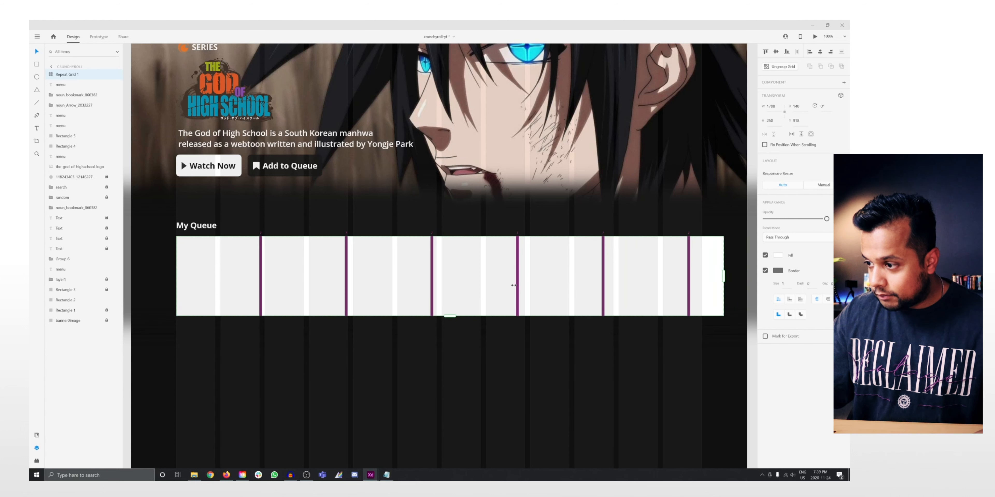
{"action": "left_click_drag", "start_coordinate": [513, 285], "coordinate": [513, 285]}
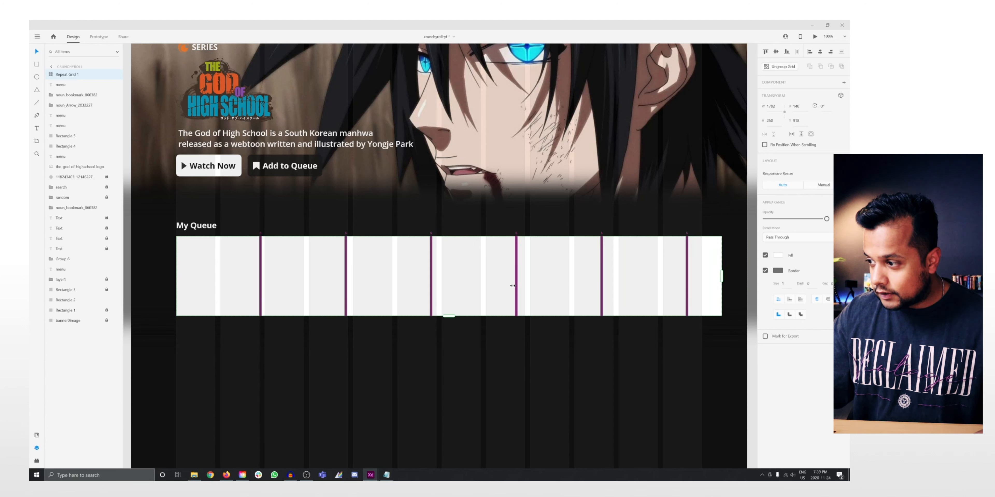
{"action": "left_click_drag", "start_coordinate": [512, 286], "coordinate": [512, 286]}
{"action": "mouse_move", "coordinate": [689, 283]}
{"action": "left_mouse_down"}
{"action": "mouse_move", "coordinate": [634, 275]}
{"action": "mouse_move", "coordinate": [692, 268]}
{"action": "left_mouse_up"}
{"action": "left_click_drag", "start_coordinate": [452, 363], "coordinate": [528, 303]}
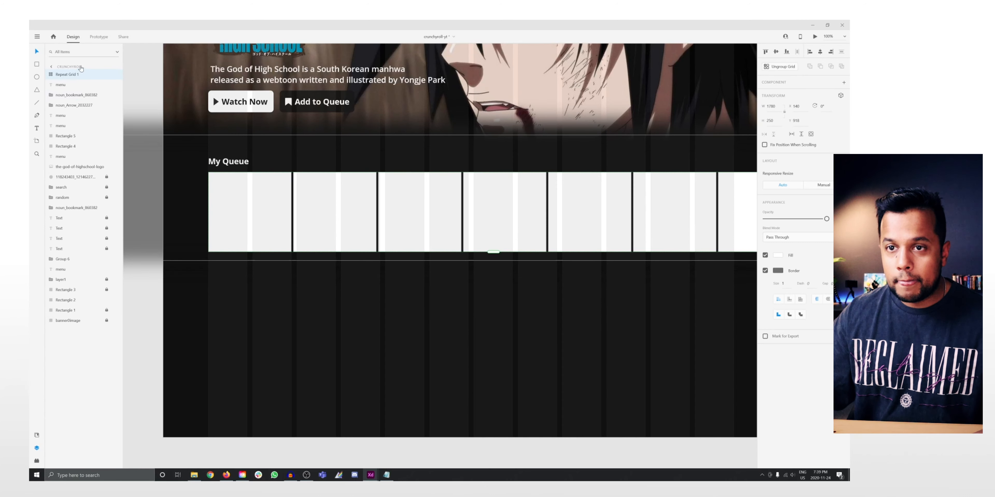
{"action": "left_click_drag", "start_coordinate": [313, 204], "coordinate": [271, 216]}
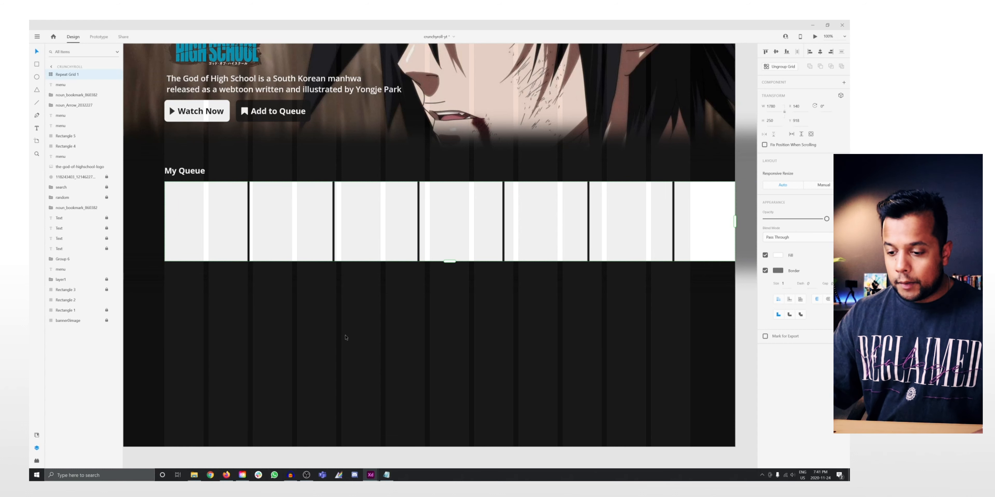
Fill the My Queue repeat grid with all seven images from the my queue folder
{"action": "left_click", "coordinate": [193, 475]}
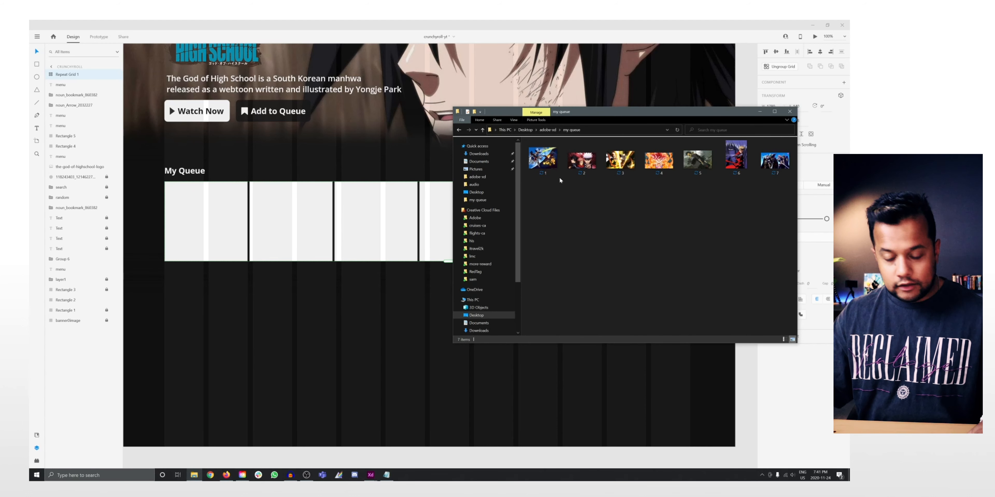
{"action": "key", "text": "ctrl+a"}
{"action": "left_click_drag", "start_coordinate": [552, 165], "coordinate": [215, 223]}
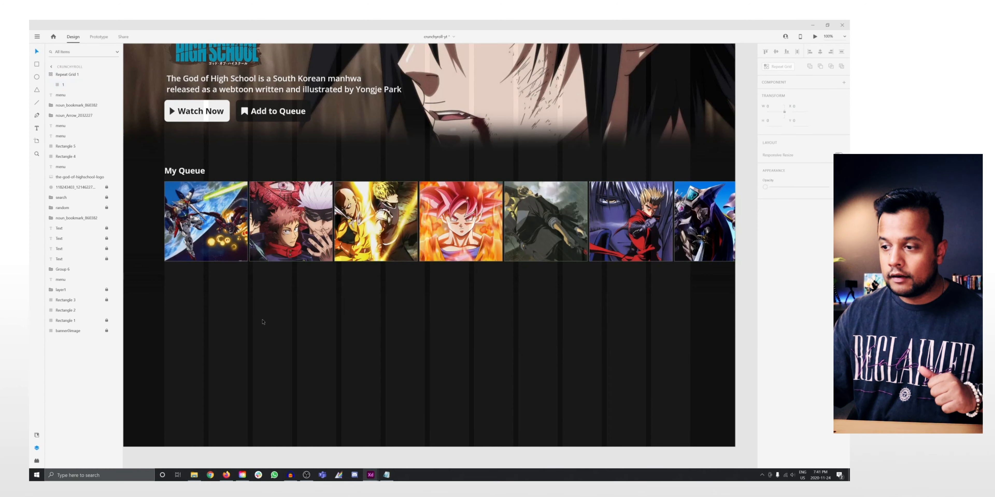
{"action": "left_click", "coordinate": [425, 244]}
{"action": "left_click", "coordinate": [502, 297]}
{"action": "scroll", "coordinate": [506, 297], "scroll_direction": "left", "scroll_amount": 1}
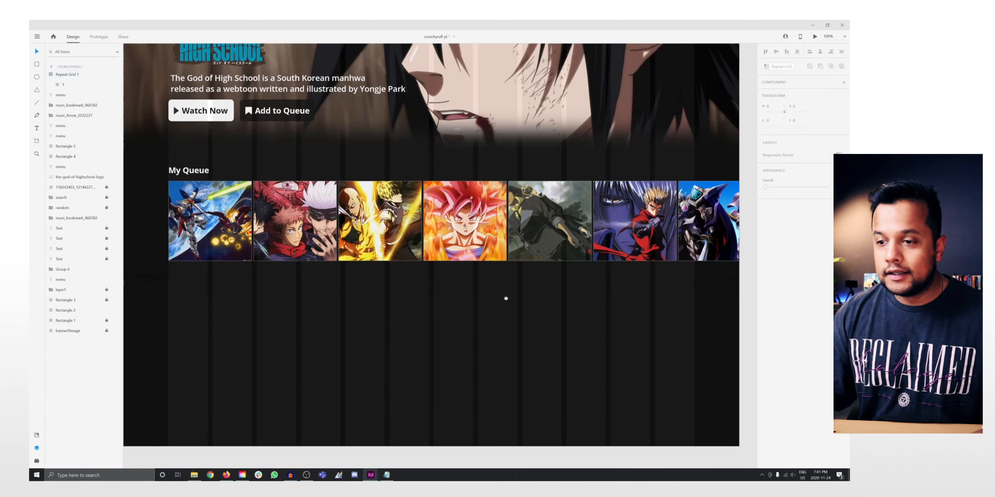
Check the row without the layout grid, and remove the border from the My Queue repeat grid's thumbnails
{"action": "left_click", "coordinate": [125, 37]}
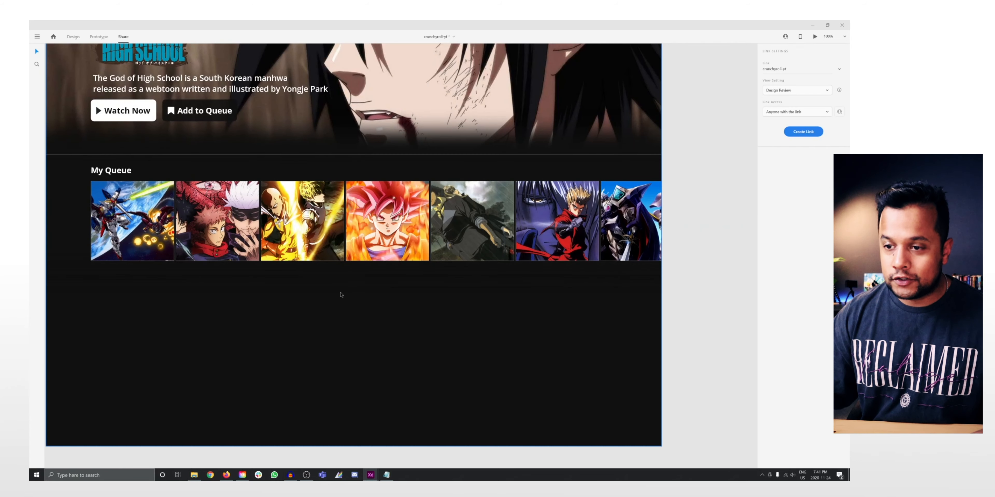
{"action": "left_click", "coordinate": [74, 37]}
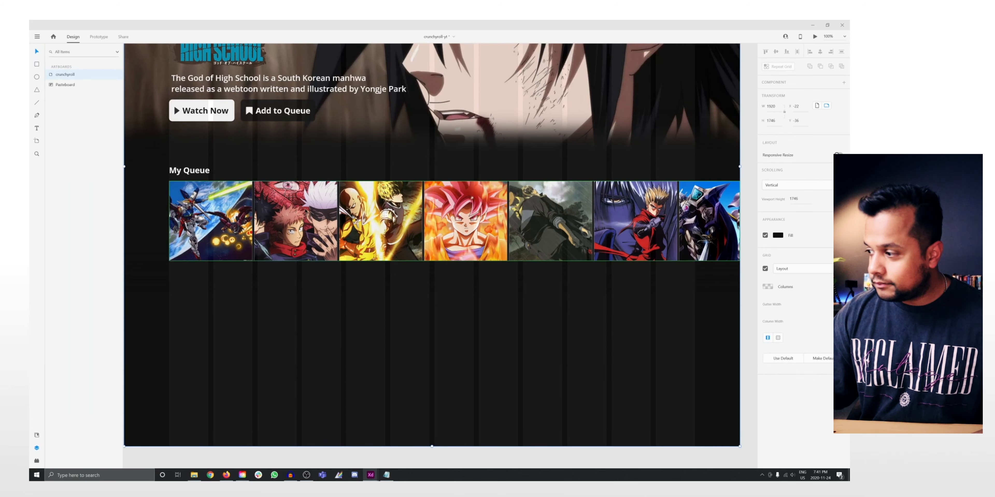
{"action": "left_click", "coordinate": [601, 245]}
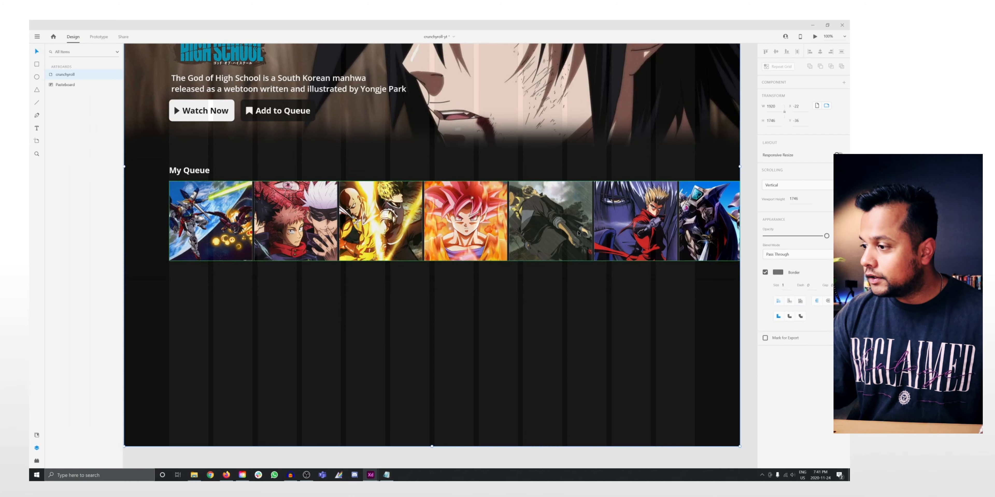
{"action": "left_click", "coordinate": [766, 256]}
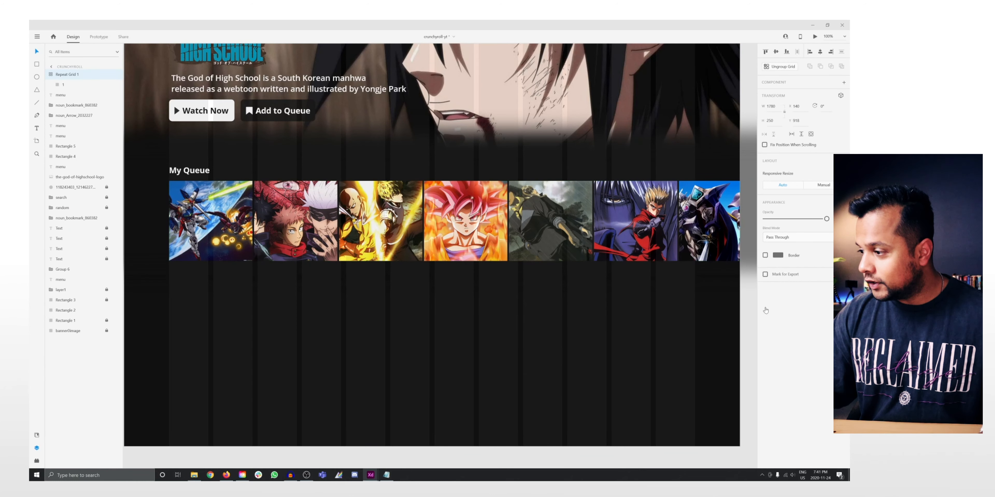
Change the copied heading below the My Queue row to "Trending Now" and nudge it slightly down
{"action": "left_click", "coordinate": [457, 318]}
{"action": "left_click_drag", "start_coordinate": [323, 295], "coordinate": [304, 308]}
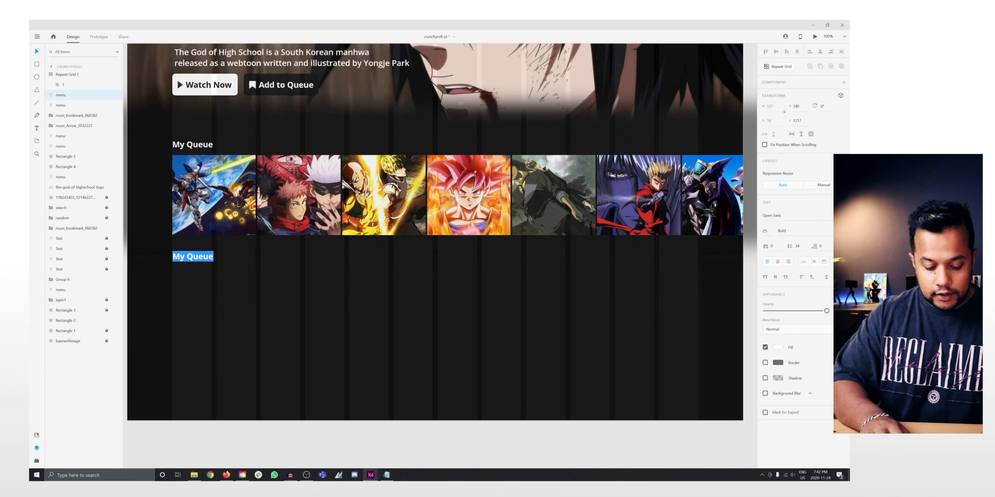
{"action": "type", "text": "Trending Now"}
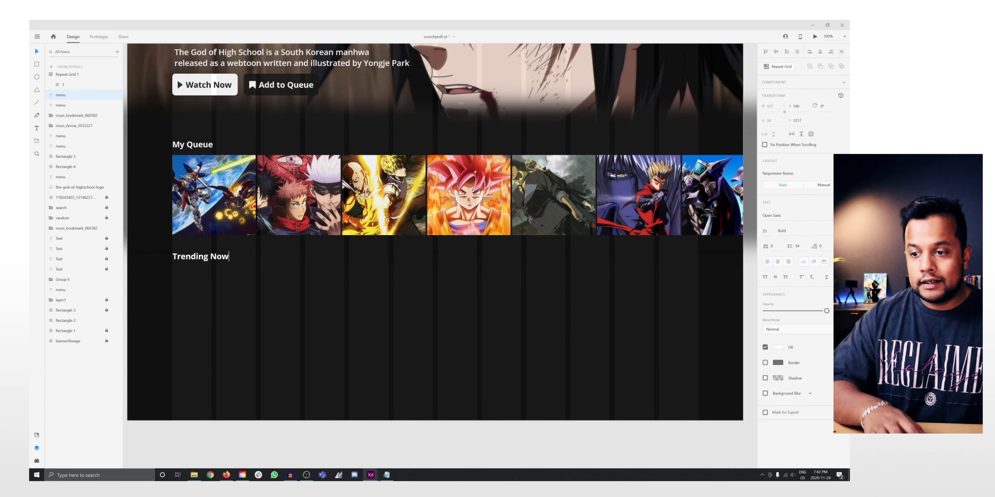
{"action": "key", "text": "Escape"}
{"action": "left_click_drag", "start_coordinate": [209, 261], "coordinate": [208, 263]}
{"action": "left_click", "coordinate": [286, 295]}
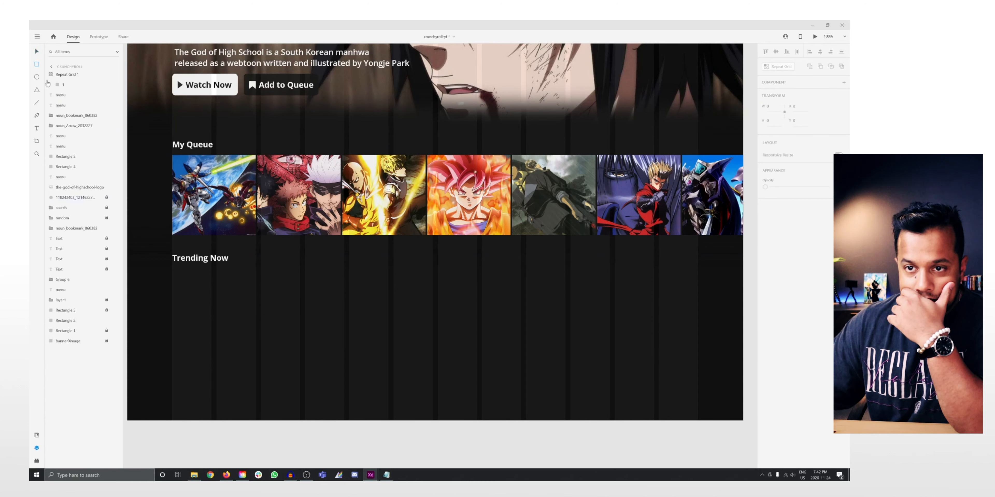
{"action": "mouse_move", "coordinate": [173, 275]}
{"action": "left_mouse_down"}
{"action": "mouse_move", "coordinate": [248, 350]}
{"action": "mouse_move", "coordinate": [256, 377]}
{"action": "left_mouse_up"}
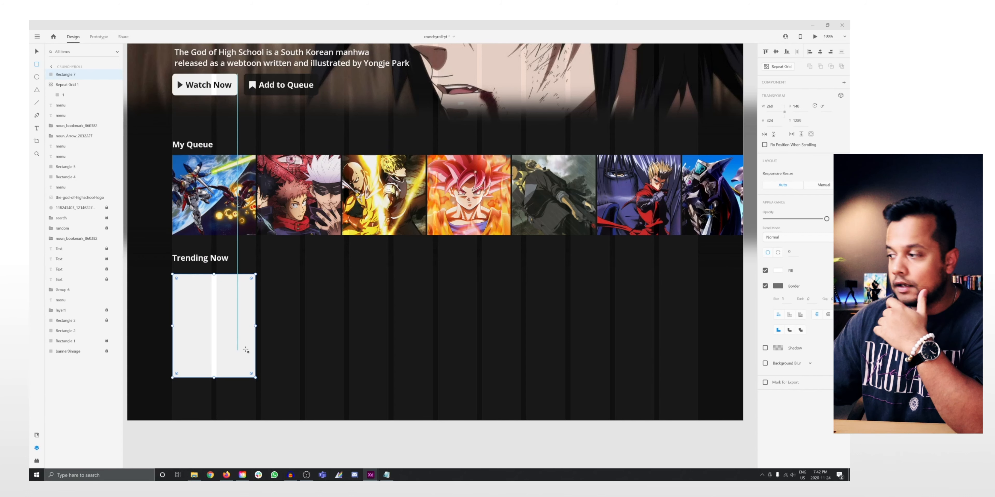
{"action": "left_click", "coordinate": [765, 286]}
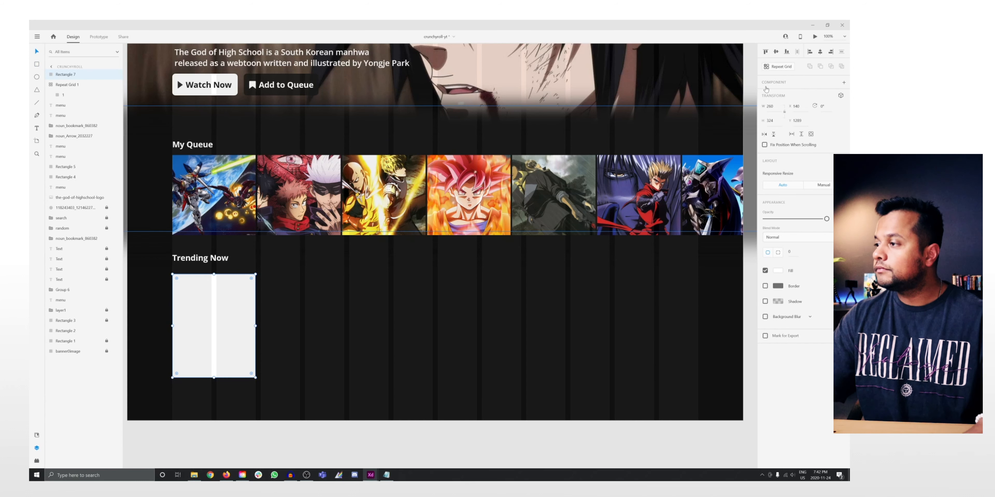
{"action": "left_click", "coordinate": [780, 70]}
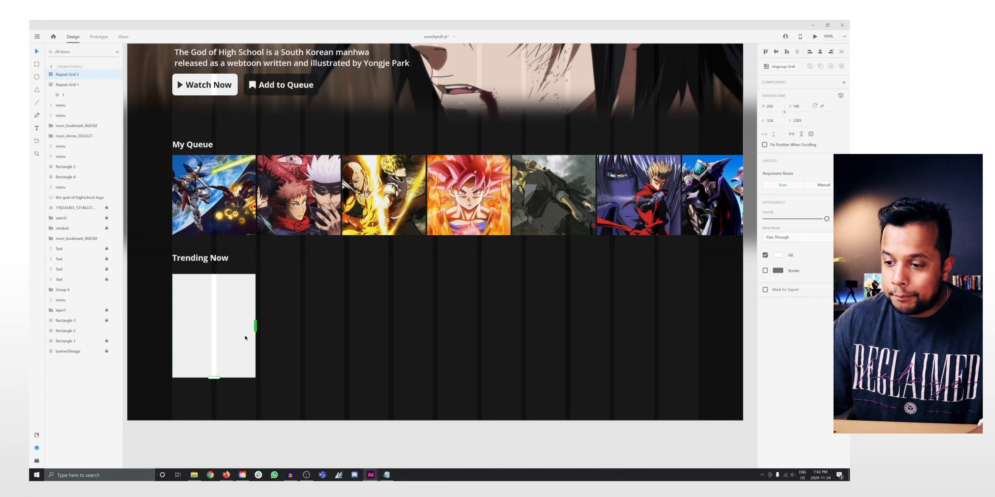
{"action": "left_click_drag", "start_coordinate": [255, 328], "coordinate": [652, 328]}
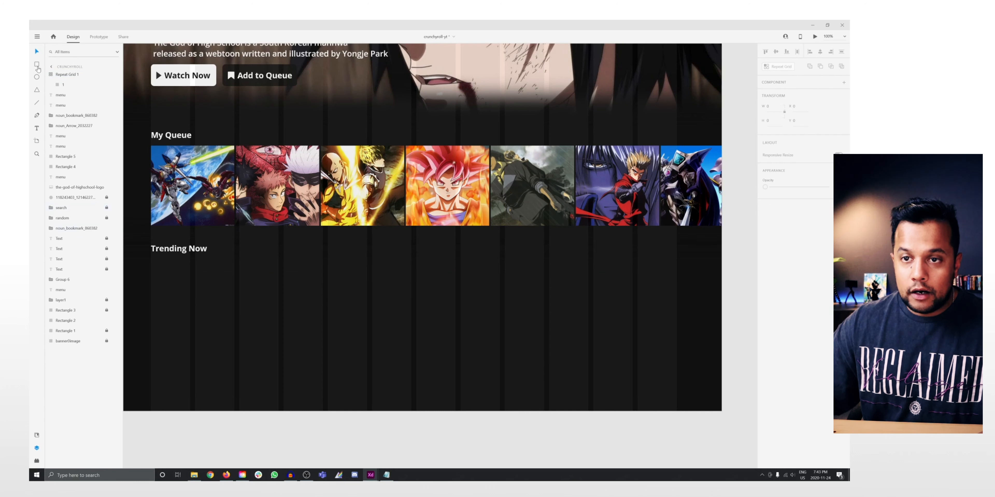
Draw a card rectangle 260 wide and 330 high across two grid columns below Trending Now, and move it closer to the heading
{"action": "left_click", "coordinate": [37, 64]}
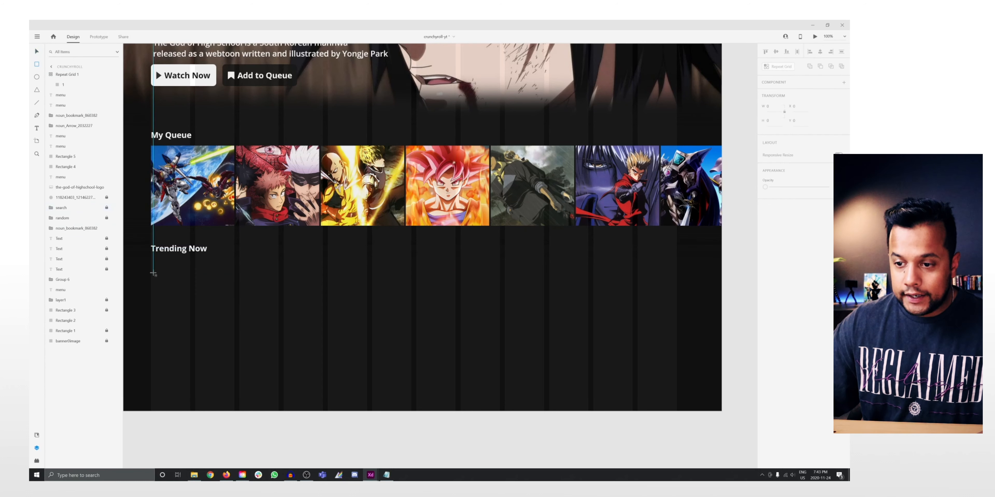
{"action": "left_click_drag", "start_coordinate": [151, 264], "coordinate": [234, 364]}
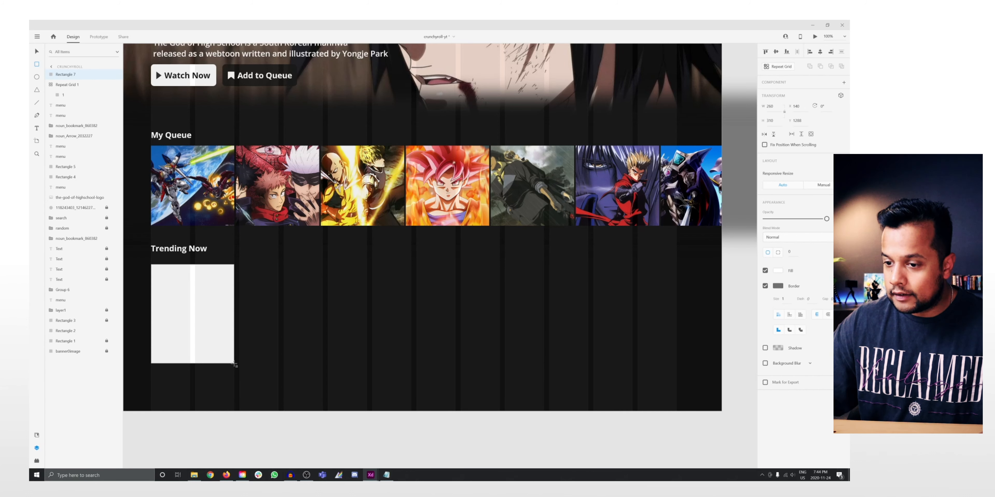
{"action": "left_click_drag", "start_coordinate": [234, 365], "coordinate": [234, 370]}
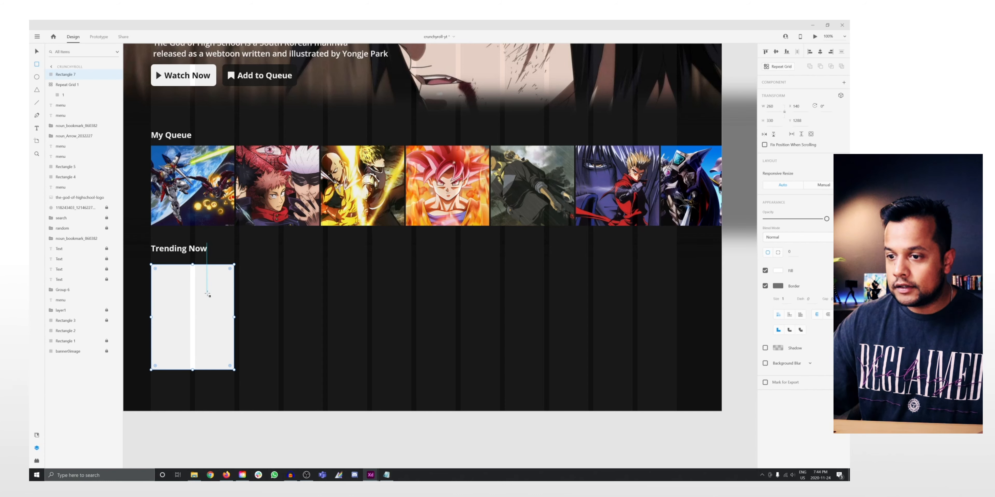
{"action": "left_click_drag", "start_coordinate": [207, 294], "coordinate": [207, 289]}
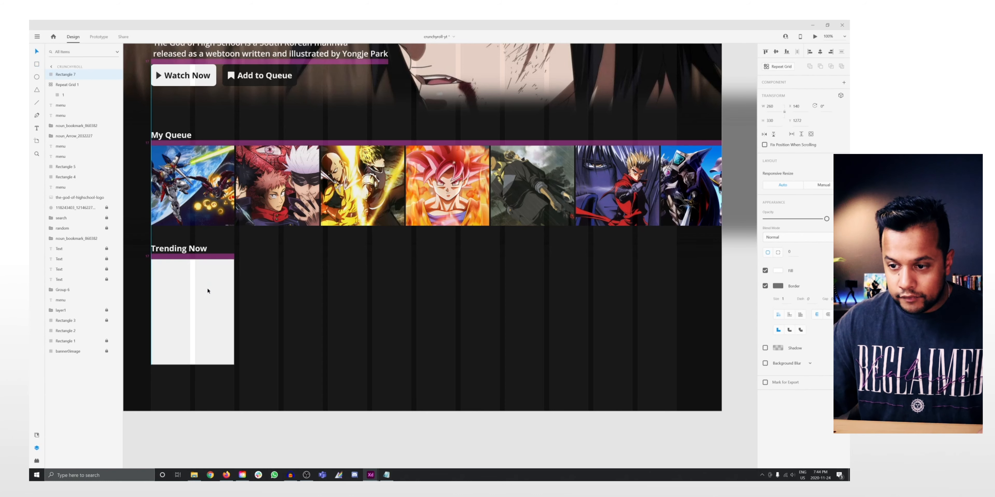
Duplicate the Trending Now heading beneath the card, aligned with its edge, and set the copy's font size to 20
{"action": "left_click_drag", "start_coordinate": [189, 251], "coordinate": [175, 376]}
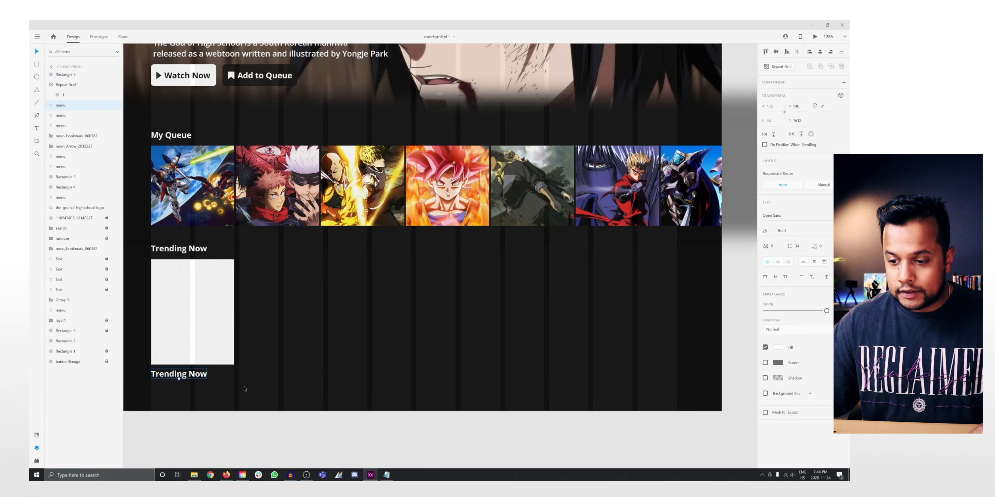
{"action": "scroll", "coordinate": [307, 336], "scroll_direction": "down", "scroll_amount": 3}
{"action": "scroll", "coordinate": [308, 337], "scroll_direction": "left", "scroll_amount": 4}
{"action": "left_click_drag", "start_coordinate": [190, 273], "coordinate": [304, 361]}
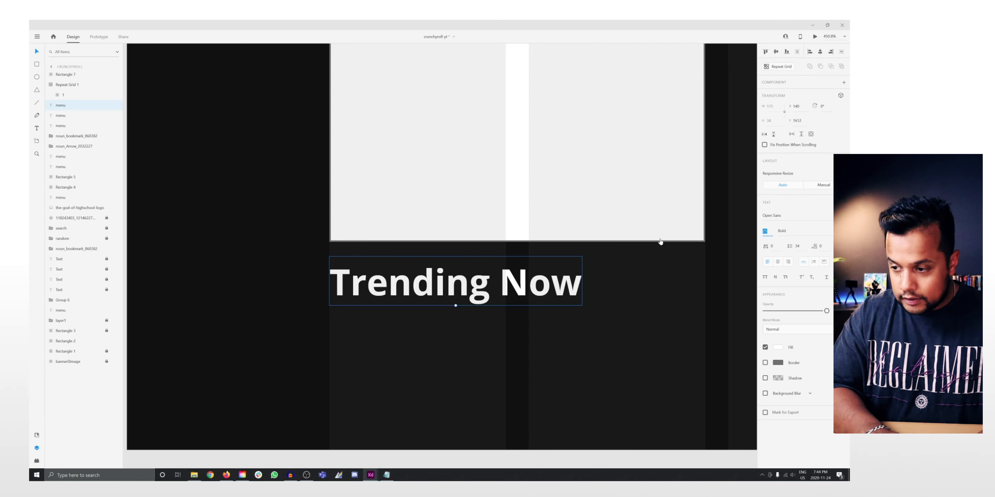
{"action": "key", "text": "ctrl+z"}
{"action": "left_click", "coordinate": [498, 334]}
{"action": "left_click_drag", "start_coordinate": [498, 334], "coordinate": [377, 357]}
Change the text beneath the card to "Name of Anime" and move it slightly closer to the card
{"action": "left_click", "coordinate": [367, 321]}
{"action": "double_click", "coordinate": [367, 321]}
{"action": "type", "text": "Name of "}
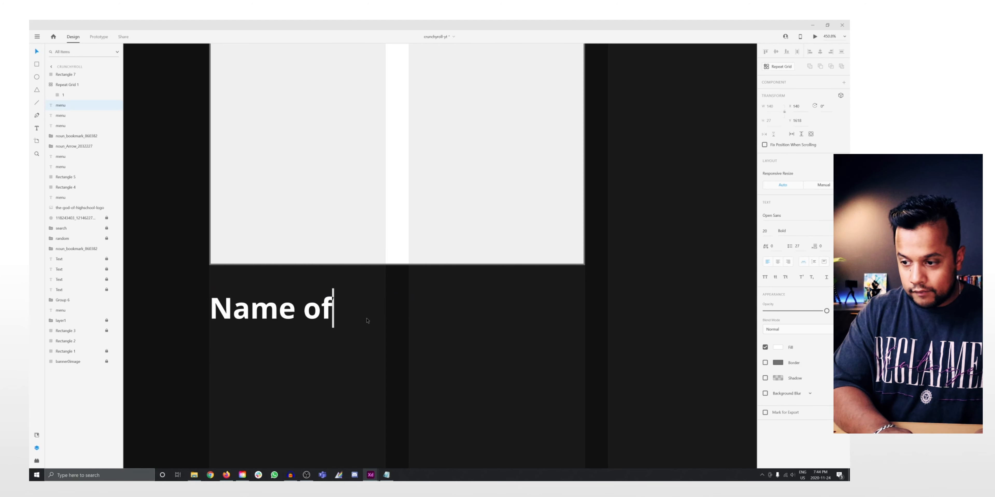
{"action": "type", "text": "Anime"}
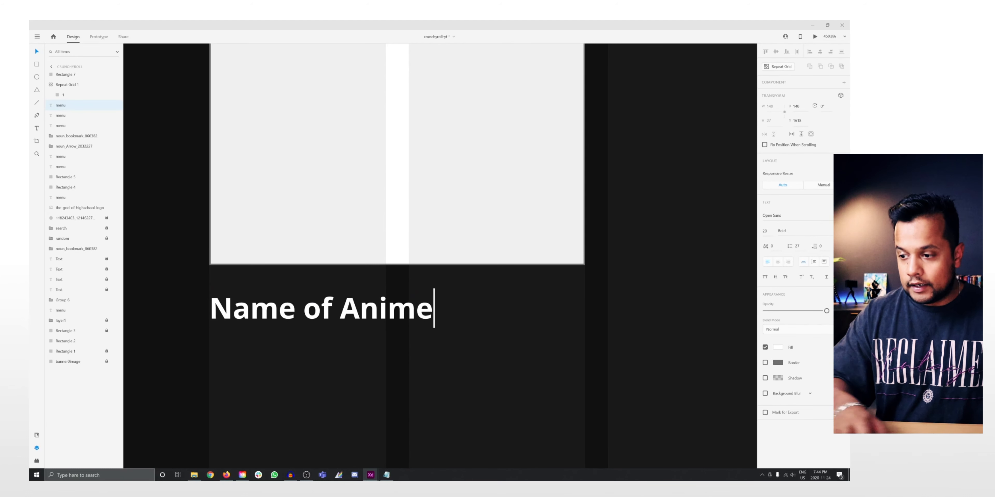
{"action": "key", "text": "Escape"}
{"action": "left_click_drag", "start_coordinate": [367, 321], "coordinate": [368, 302]}
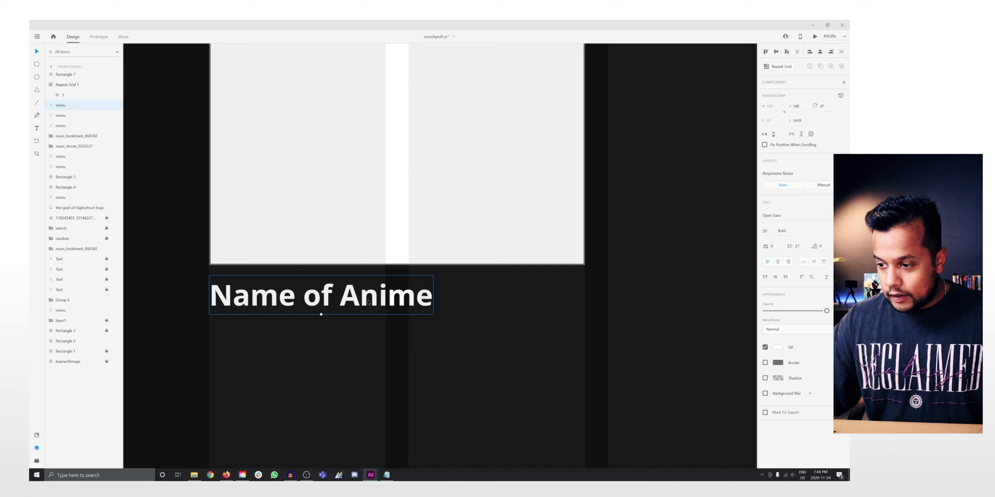
Duplicate the Name of Anime title directly below itself and change the copy to "Small description"
{"action": "left_click_drag", "start_coordinate": [367, 302], "coordinate": [361, 345]}
{"action": "double_click", "coordinate": [355, 341]}
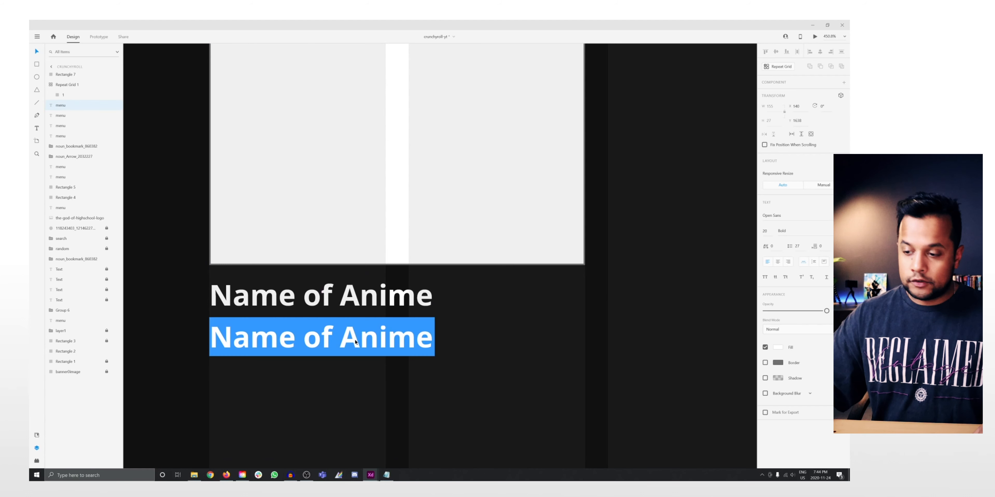
{"action": "type", "text": "Sa"}
{"action": "key", "text": "BackSpace"}
{"action": "type", "text": "m"}
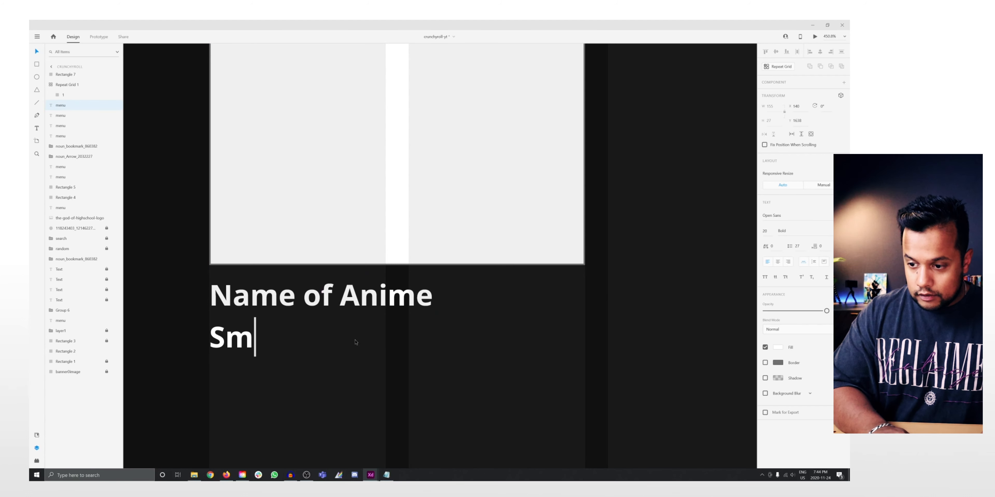
{"action": "type", "text": "all d"}
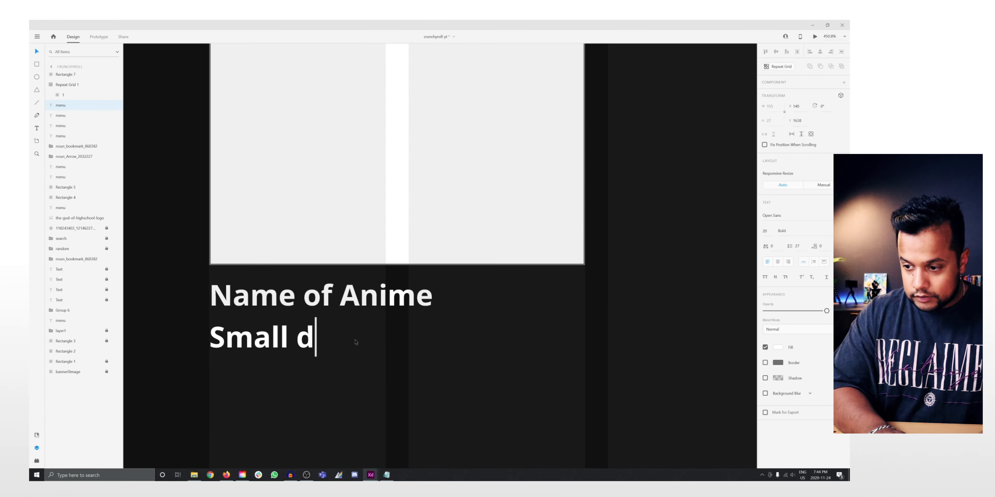
{"action": "type", "text": "escription"}
{"action": "key", "text": "Escape"}
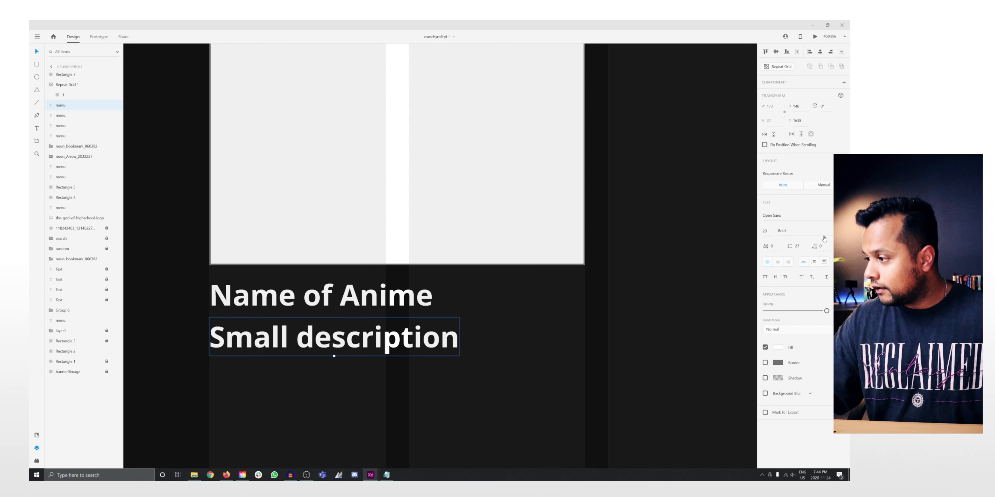
Set the Small description text to Regular weight with a font size of 14
{"action": "left_click", "coordinate": [782, 230]}
{"action": "left_click", "coordinate": [777, 228]}
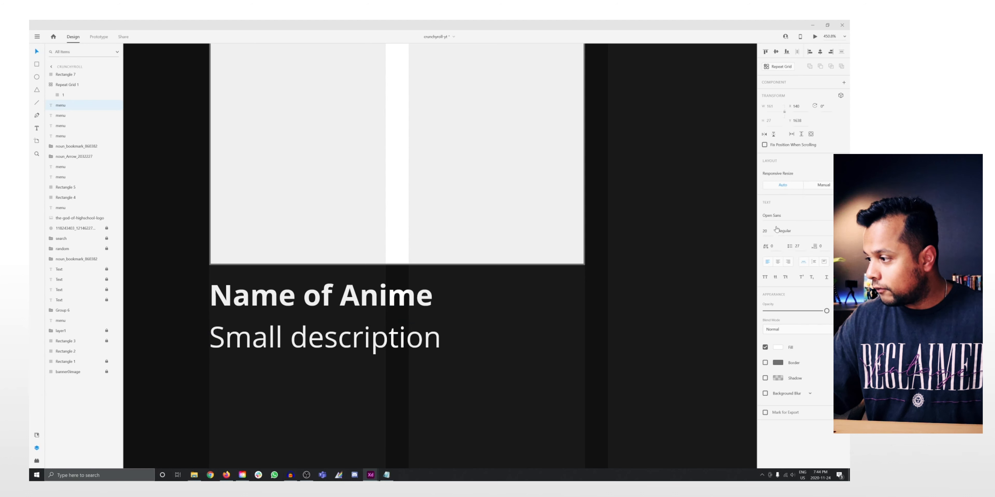
{"action": "key", "text": "Return"}
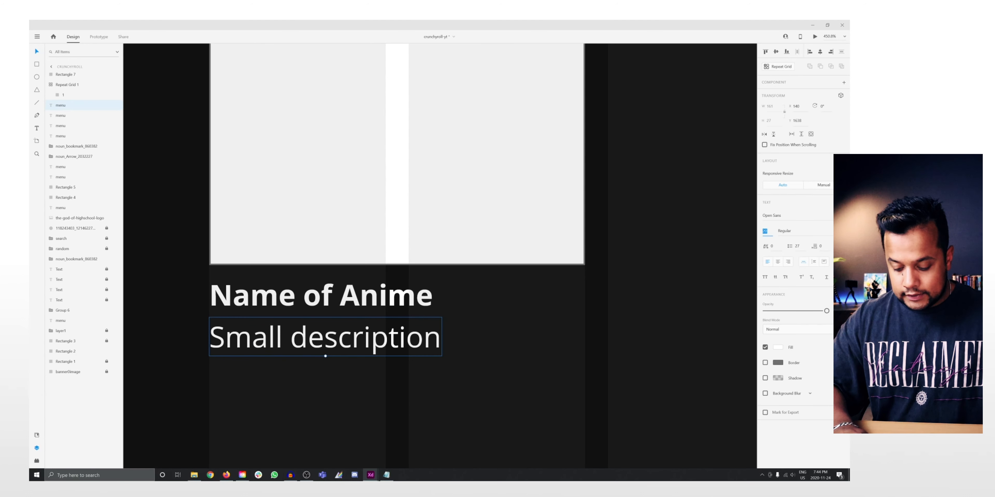
{"action": "type", "text": "14"}
{"action": "key", "text": "Return"}
Duplicate the Small description line below itself and change the copy to "2 Seasons"
{"action": "left_click_drag", "start_coordinate": [289, 347], "coordinate": [333, 364]}
{"action": "double_click", "coordinate": [333, 364]}
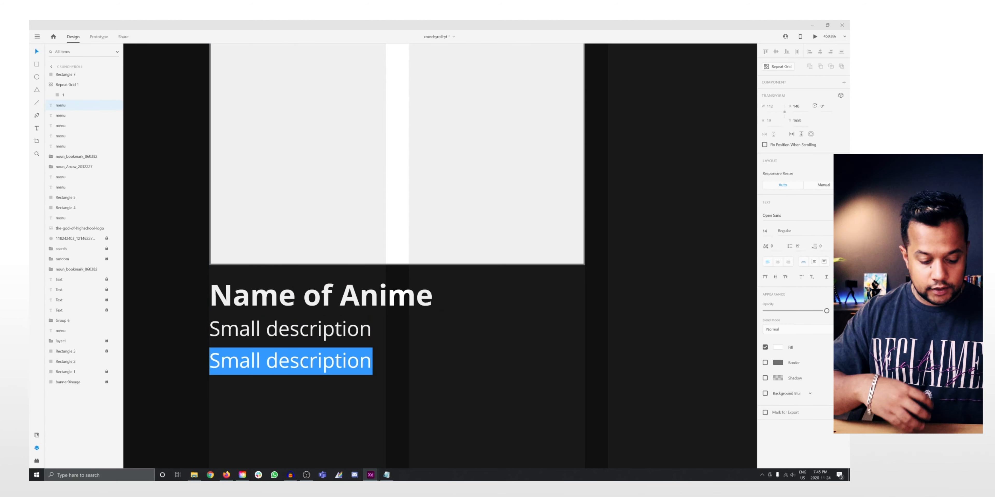
{"action": "type", "text": "2Seas"}
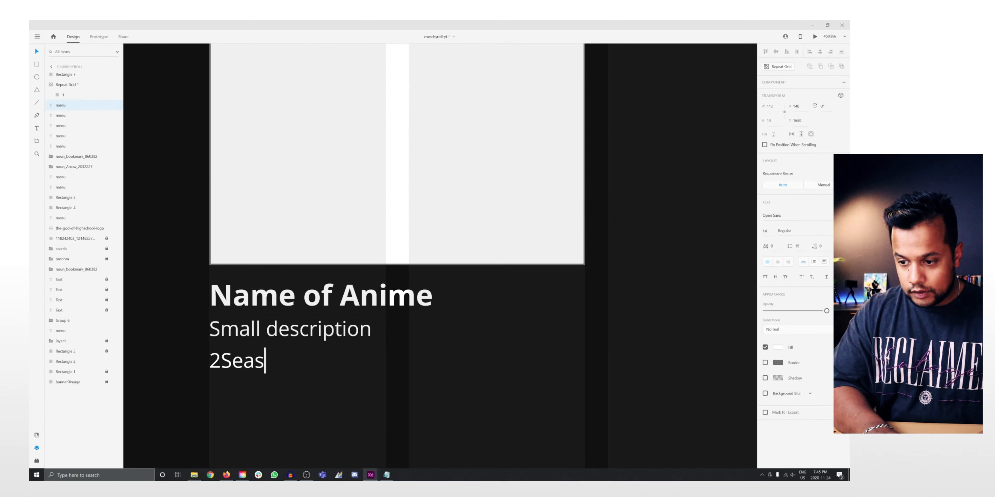
{"action": "key", "text": "BackSpace"}
{"action": "key", "text": "BackSpace"}
{"action": "key", "text": "BackSpace"}
{"action": "key", "text": "BackSpace"}
{"action": "type", "text": "Sea"}
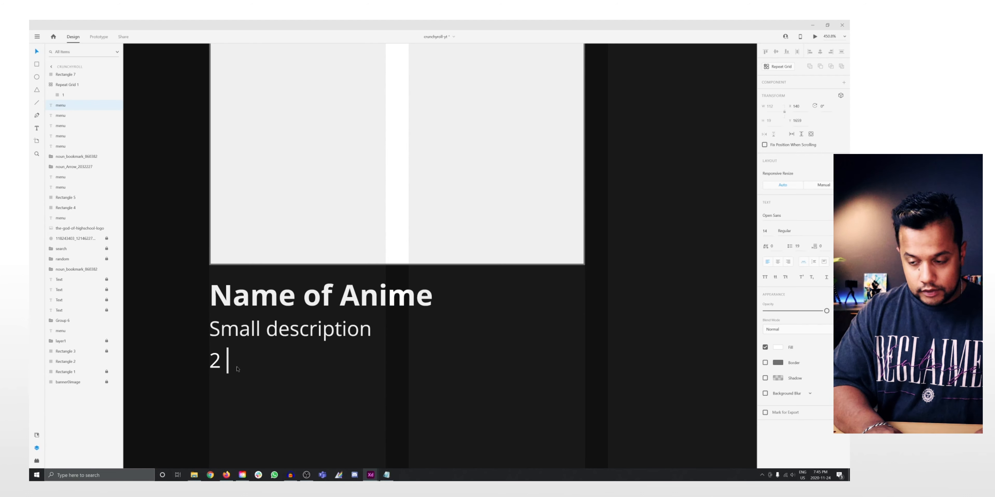
{"action": "type", "text": "sons"}
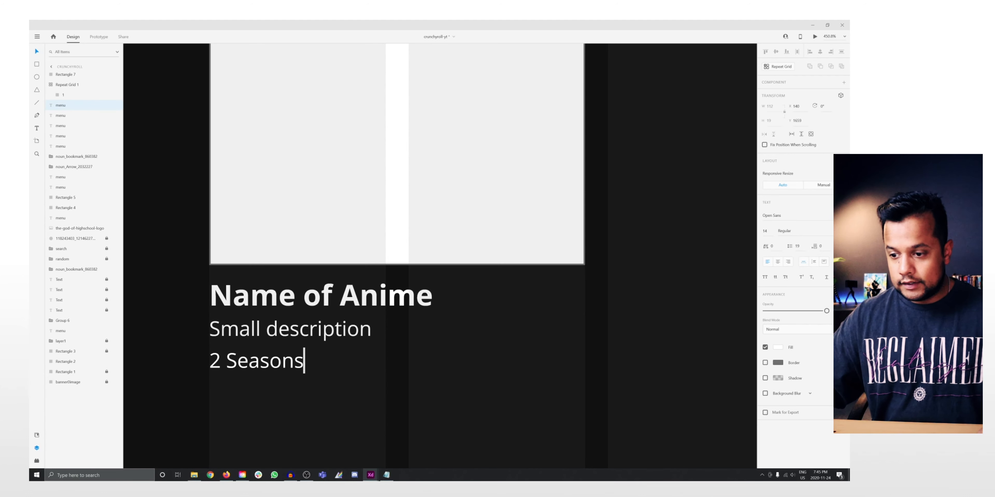
{"action": "key", "text": "Escape"}
{"action": "key", "text": "Escape"}
Duplicate the 2 Seasons text beside itself on the same line and change the copy to "2020"
{"action": "left_click_drag", "start_coordinate": [242, 365], "coordinate": [380, 369]}
{"action": "key", "text": "Return"}
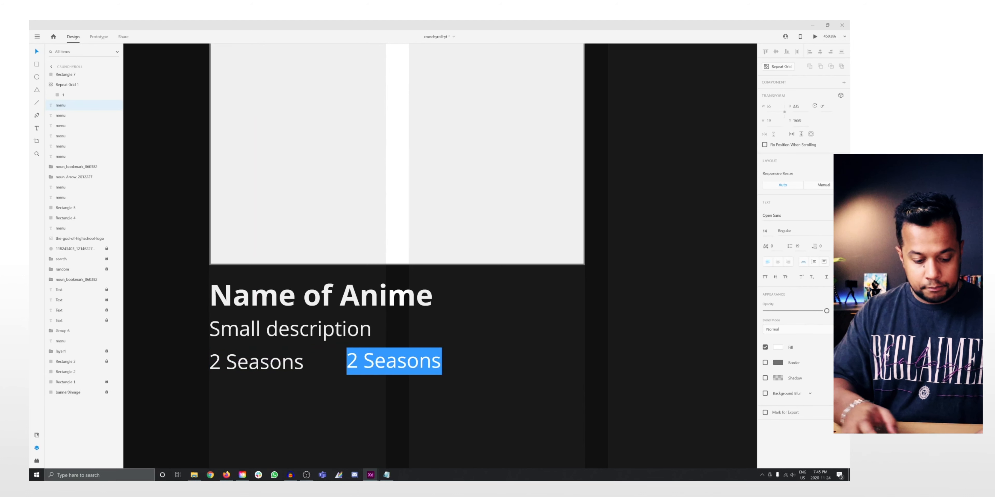
{"action": "type", "text": "2020"}
{"action": "key", "text": "Escape"}
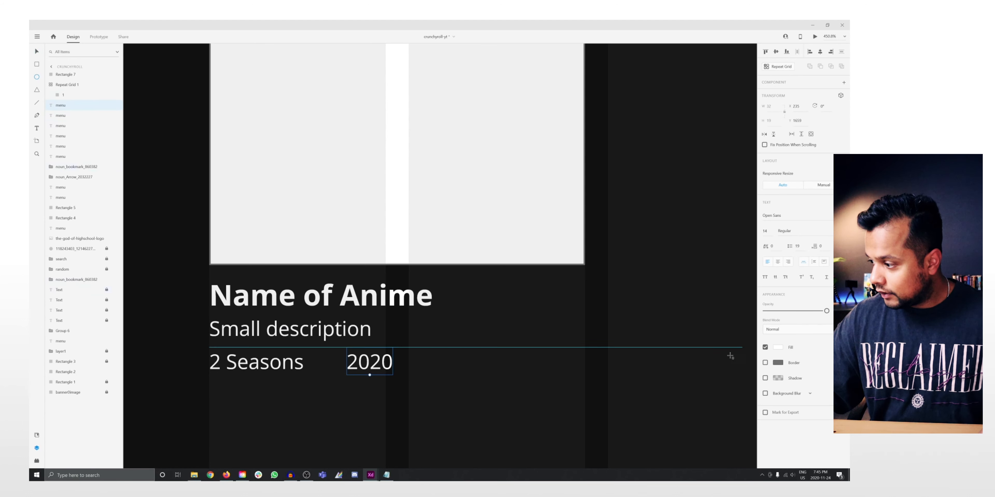
Draw a borderless white dot between 2 Seasons and 2020, size it 7 by 7, and align it vertically with the text
{"action": "mouse_move", "coordinate": [315, 354]}
{"action": "left_mouse_down"}
{"action": "mouse_move", "coordinate": [337, 382]}
{"action": "mouse_move", "coordinate": [334, 373]}
{"action": "left_mouse_up"}
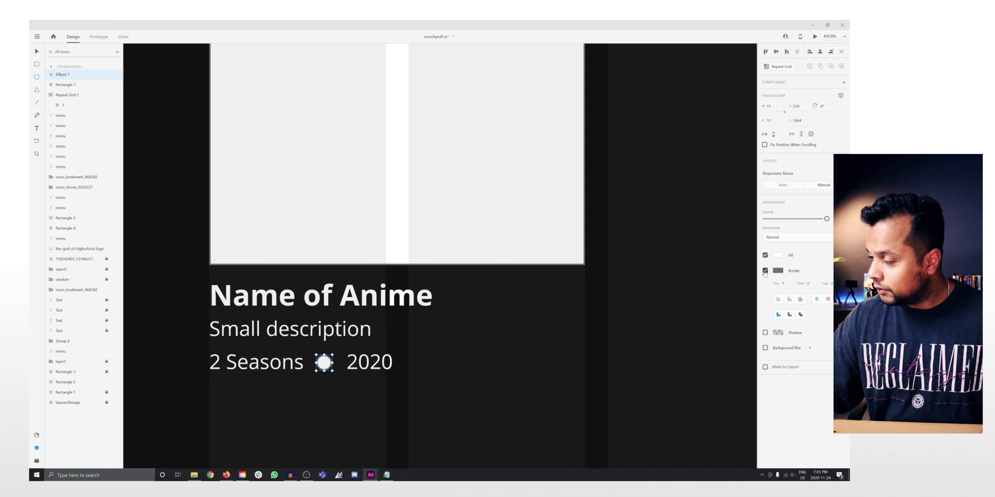
{"action": "left_click", "coordinate": [765, 270]}
{"action": "left_click_drag", "start_coordinate": [774, 106], "coordinate": [740, 108]}
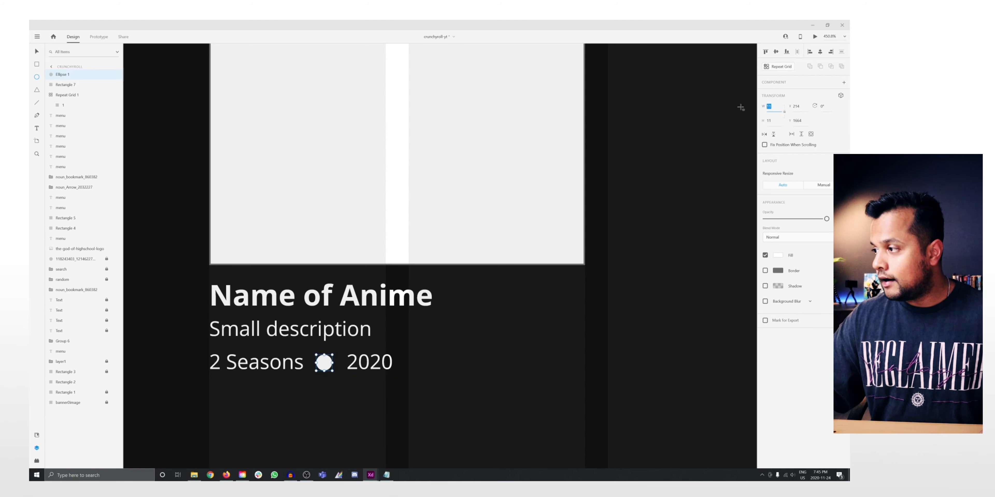
{"action": "type", "text": "7"}
{"action": "key", "text": "Return"}
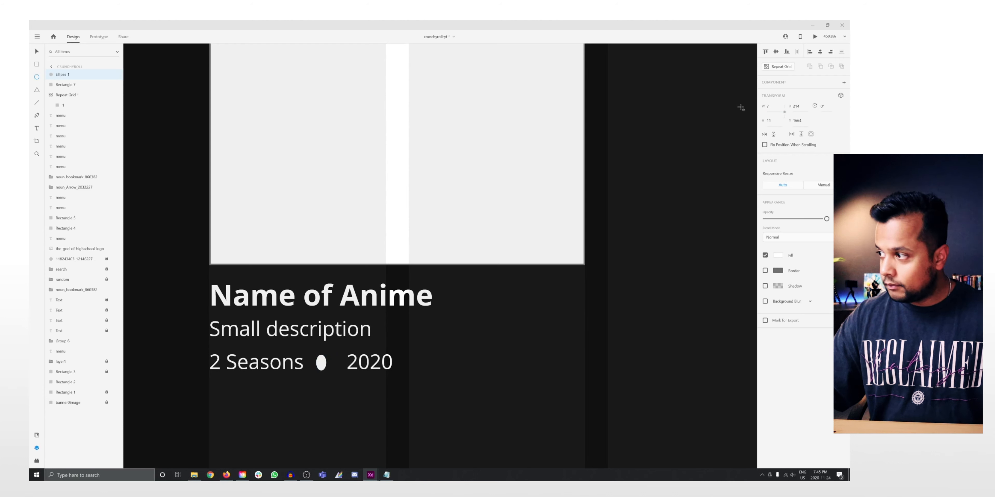
{"action": "type", "text": "7"}
{"action": "key", "text": "Return"}
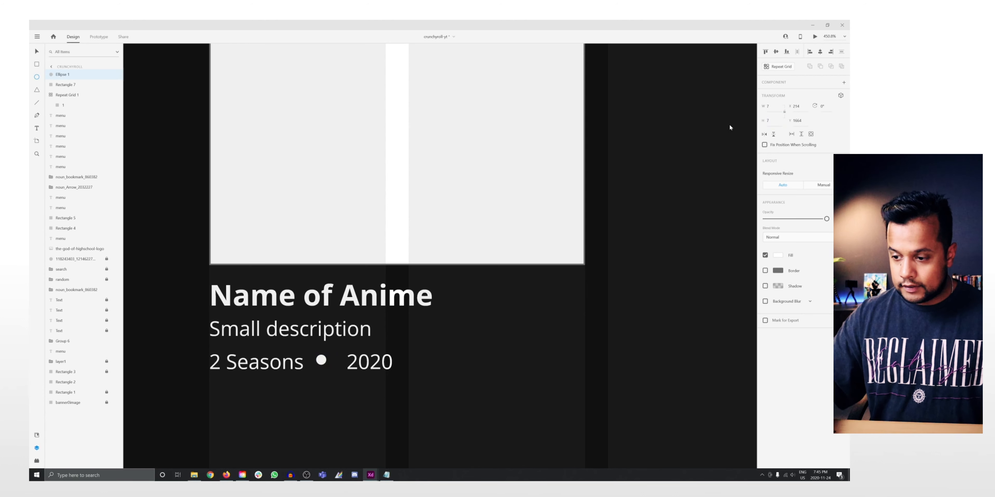
{"action": "left_click_drag", "start_coordinate": [325, 362], "coordinate": [324, 363]}
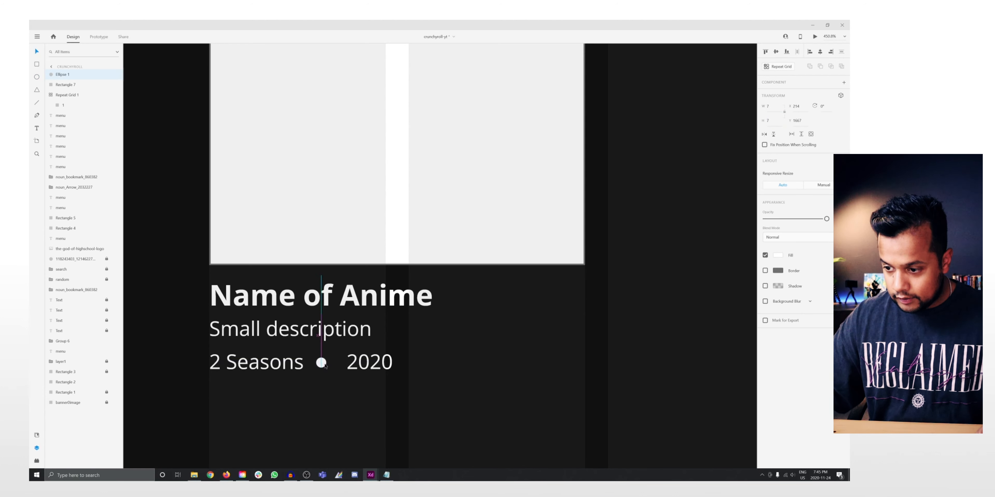
{"action": "left_click_drag", "start_coordinate": [324, 363], "coordinate": [325, 364]}
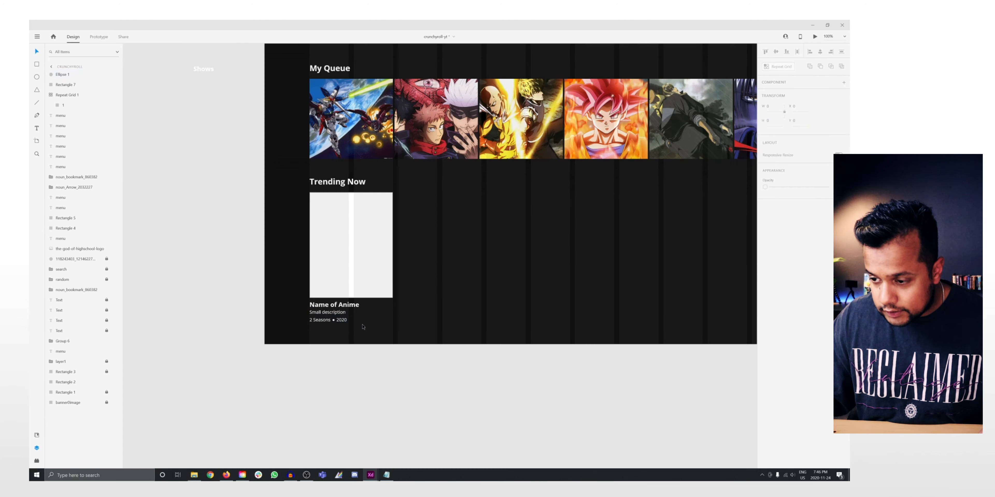
Change the fill of the card's Small description, 2 Seasons, dot and 2020 to grey and save that colour as a swatch
{"action": "left_click_drag", "start_coordinate": [364, 326], "coordinate": [308, 312]}
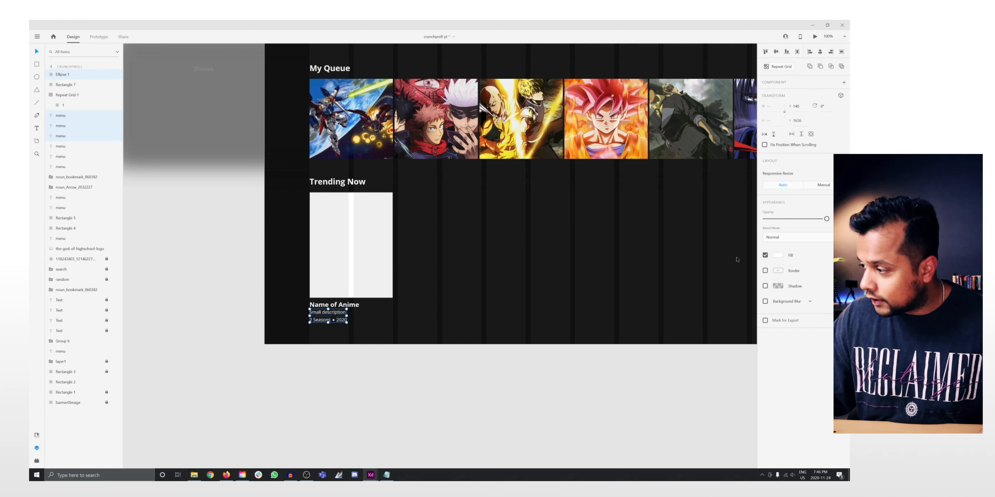
{"action": "left_click", "coordinate": [772, 257]}
{"action": "mouse_move", "coordinate": [681, 232]}
{"action": "left_mouse_down"}
{"action": "mouse_move", "coordinate": [671, 265]}
{"action": "mouse_move", "coordinate": [669, 236]}
{"action": "left_mouse_up"}
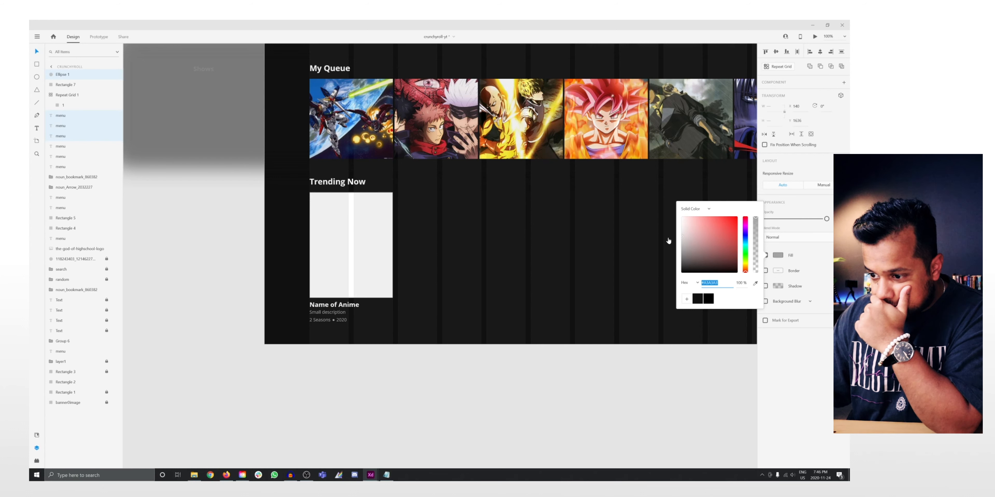
{"action": "left_click", "coordinate": [687, 297]}
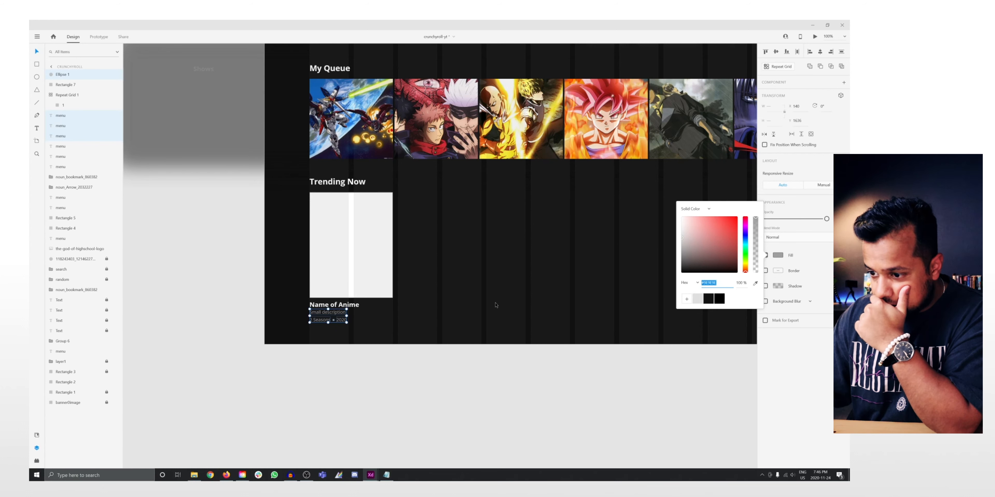
{"action": "left_click", "coordinate": [497, 306]}
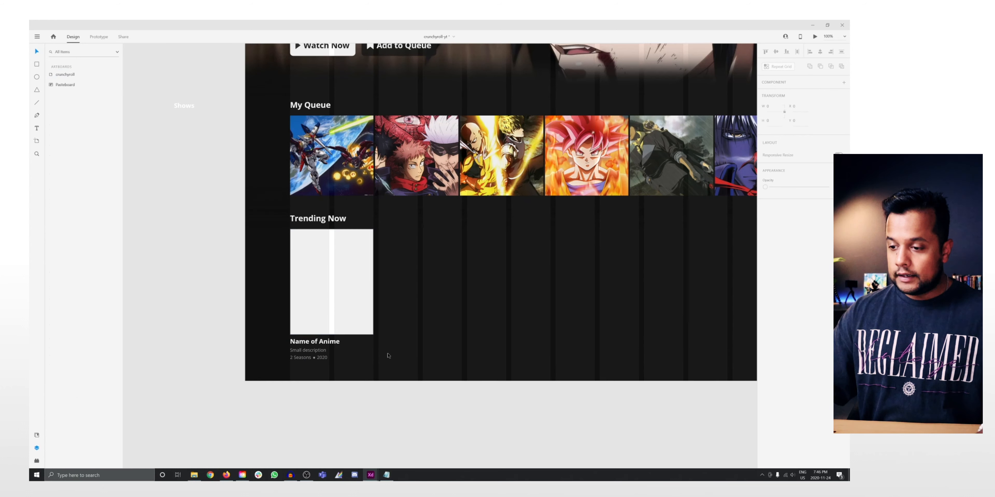
Turn the Trending Now card into a repeat grid of seven columns extending past the artboard, with gaps matching the My Queue row
{"action": "left_click_drag", "start_coordinate": [389, 358], "coordinate": [273, 245]}
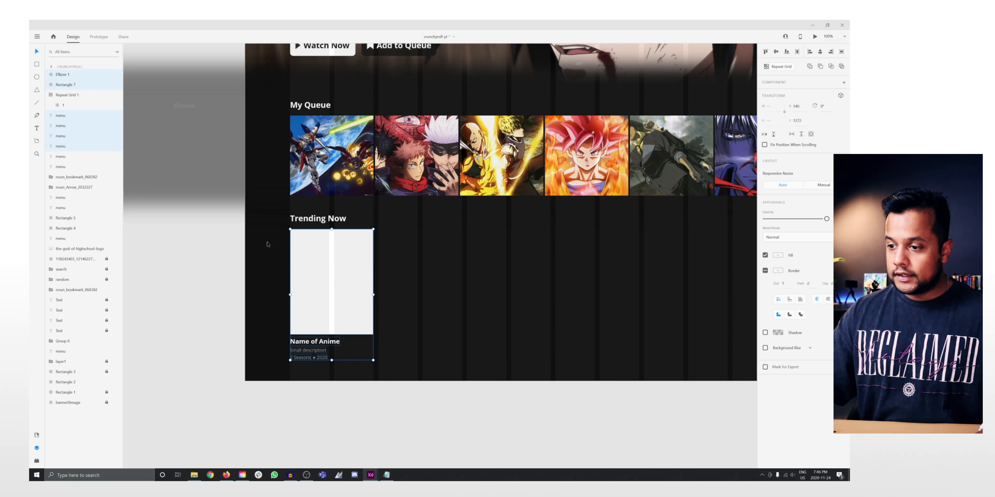
{"action": "left_click", "coordinate": [774, 69]}
{"action": "left_click_drag", "start_coordinate": [502, 296], "coordinate": [374, 232]}
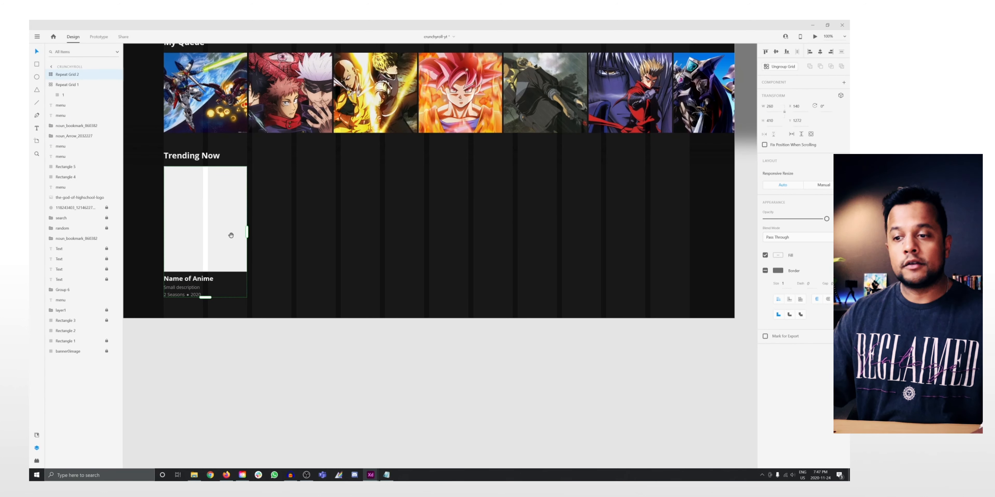
{"action": "left_click_drag", "start_coordinate": [246, 231], "coordinate": [650, 268]}
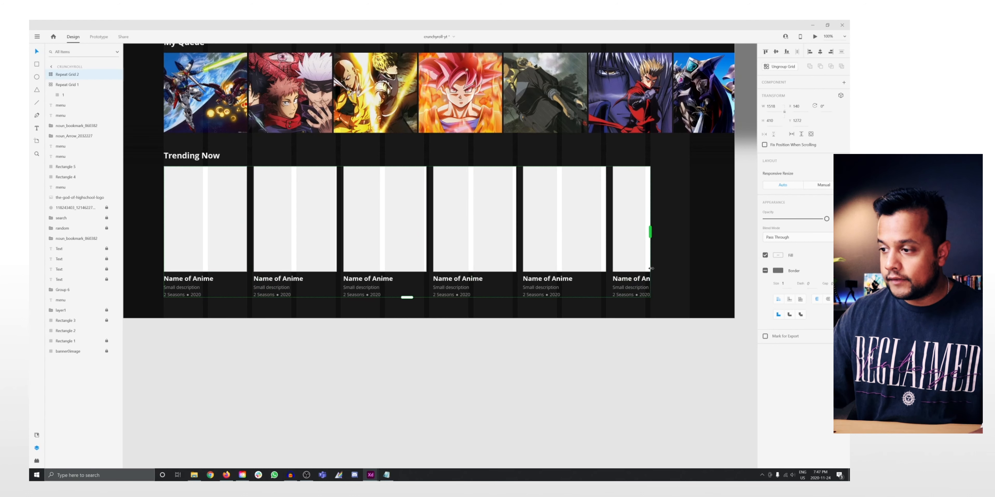
{"action": "left_click_drag", "start_coordinate": [519, 184], "coordinate": [503, 184]}
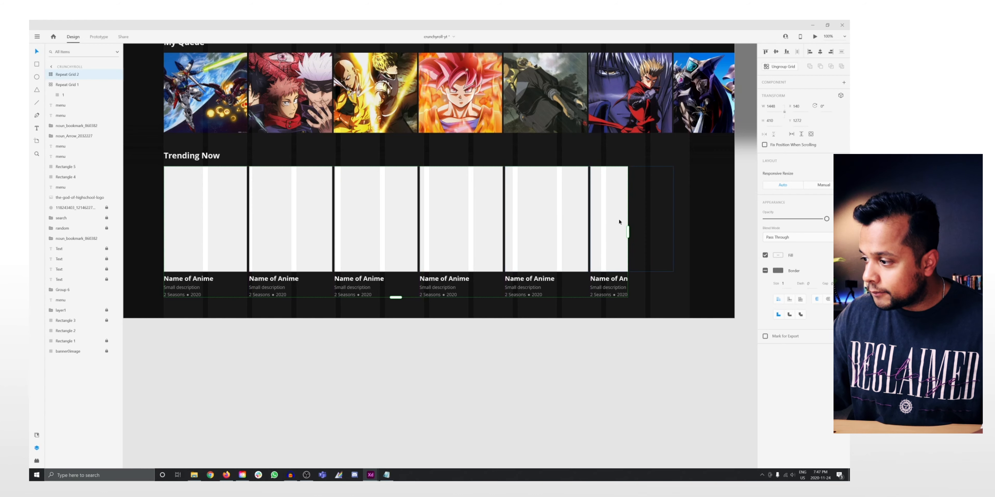
{"action": "left_click_drag", "start_coordinate": [627, 229], "coordinate": [706, 244]}
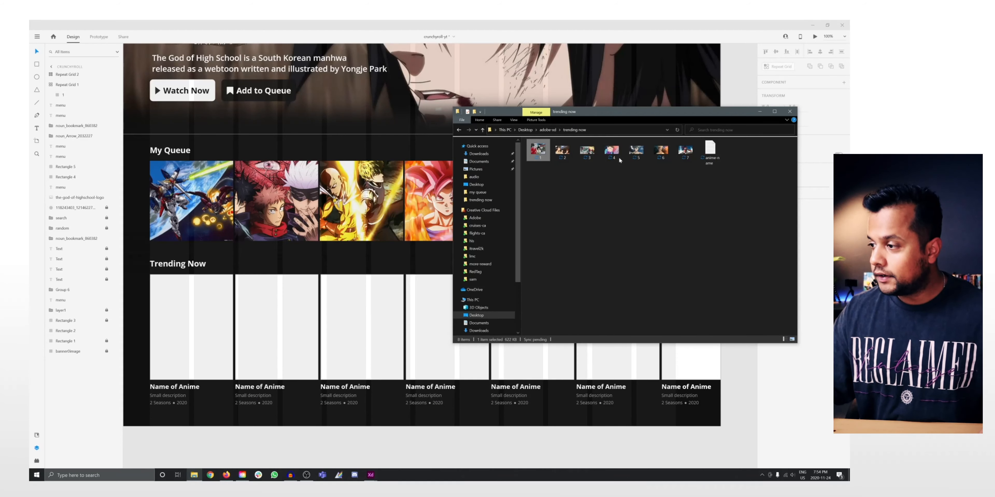
Fill the Trending Now placeholders with the seven images from the trending now folder and remove the border from the repeat grid
{"action": "left_click_drag", "start_coordinate": [694, 169], "coordinate": [187, 318]}
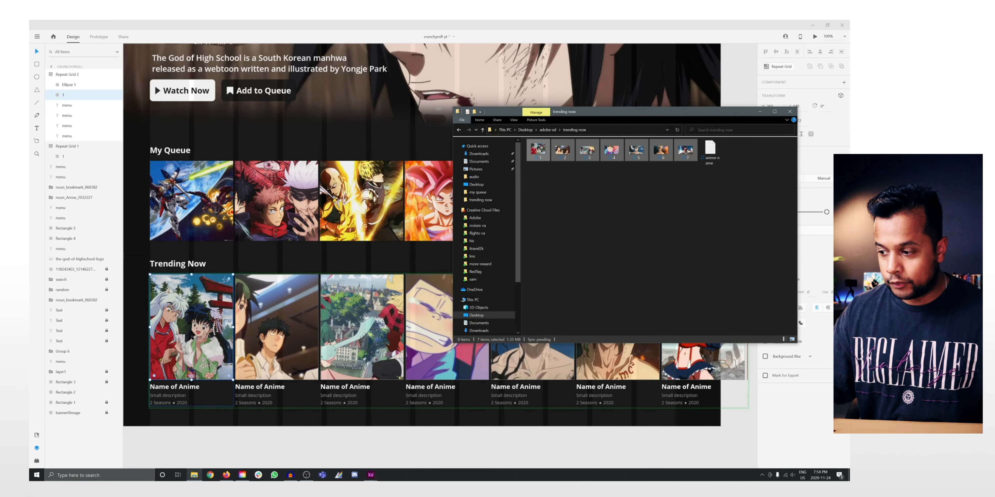
{"action": "left_click", "coordinate": [561, 441]}
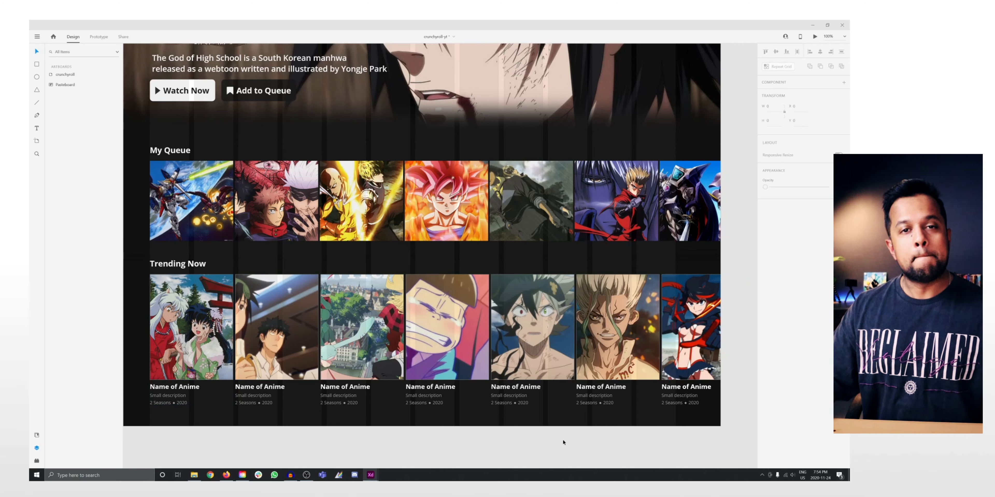
{"action": "left_click", "coordinate": [437, 327]}
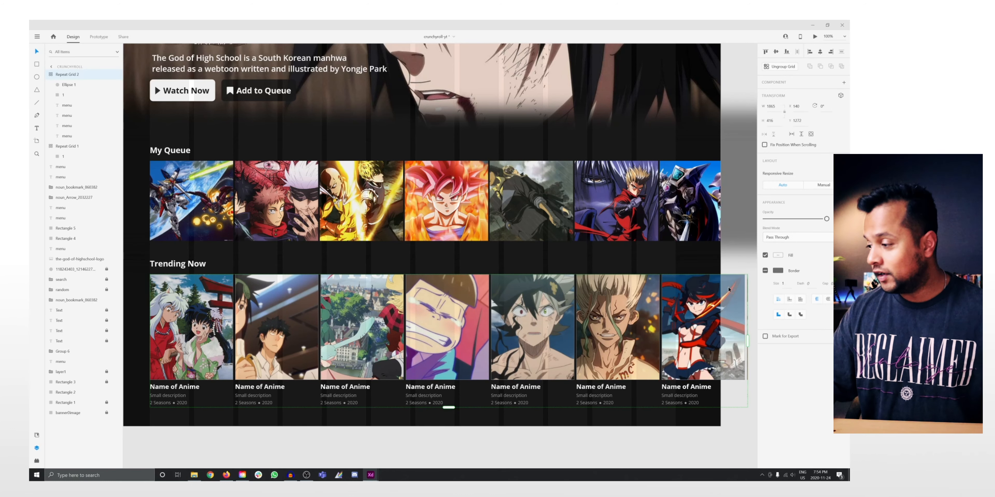
{"action": "left_click", "coordinate": [765, 270]}
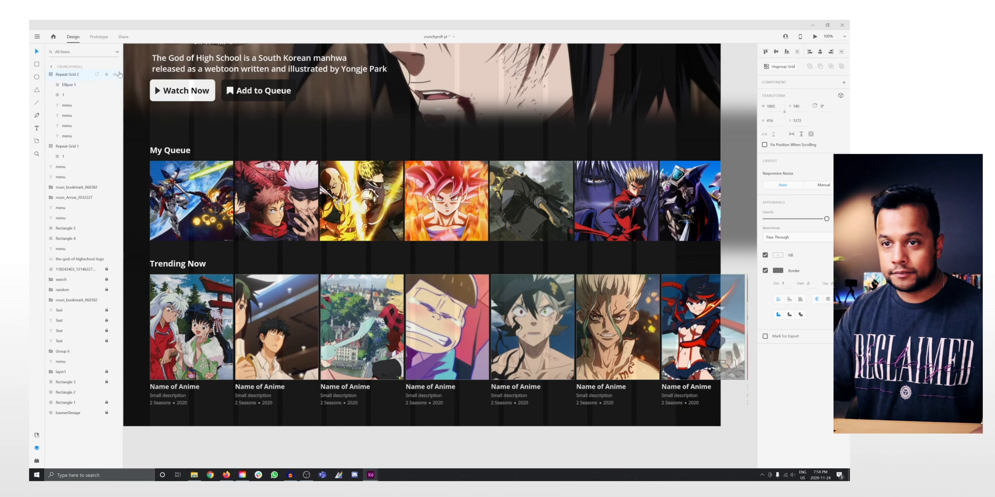
Check the My Queue and Trending Now rows without the layout grid in Share mode and return to Design mode
{"action": "left_click", "coordinate": [124, 37]}
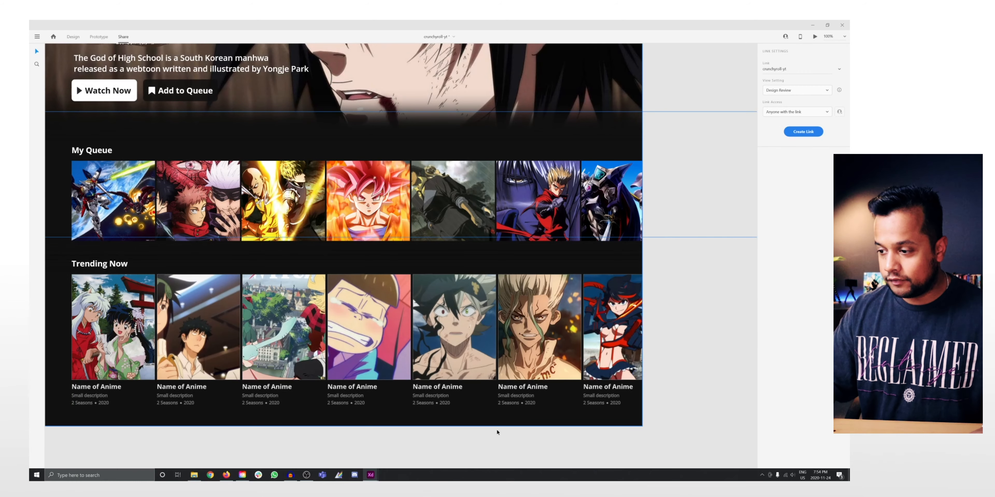
{"action": "scroll", "coordinate": [498, 433], "scroll_direction": "down", "scroll_amount": 3}
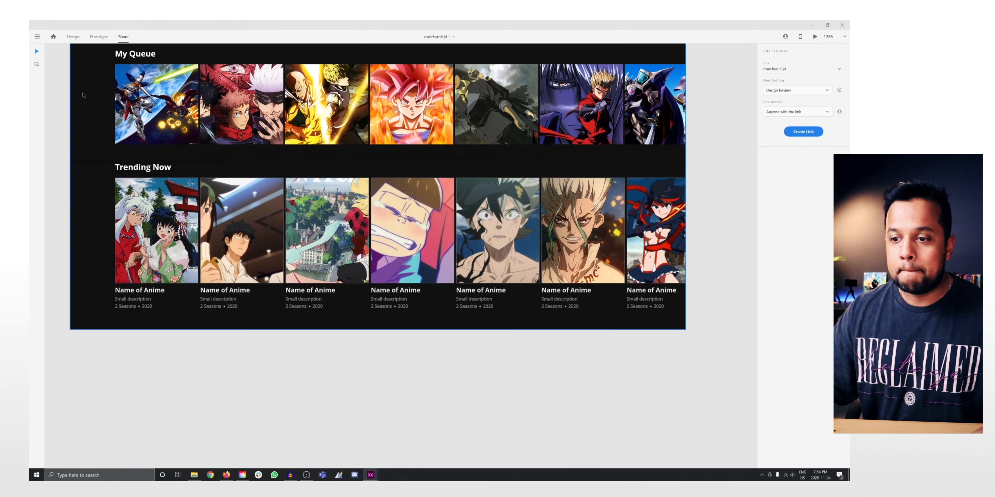
{"action": "left_click", "coordinate": [98, 37]}
{"action": "left_click", "coordinate": [81, 37]}
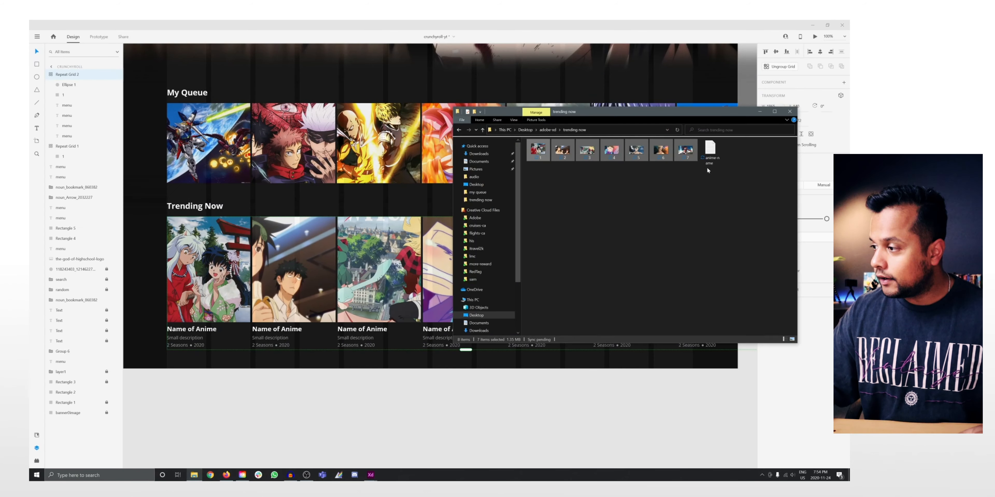
Review the title list in the anime-name text file, close it, and apply the file to the repeated Name of Anime titles
{"action": "double_click", "coordinate": [711, 152]}
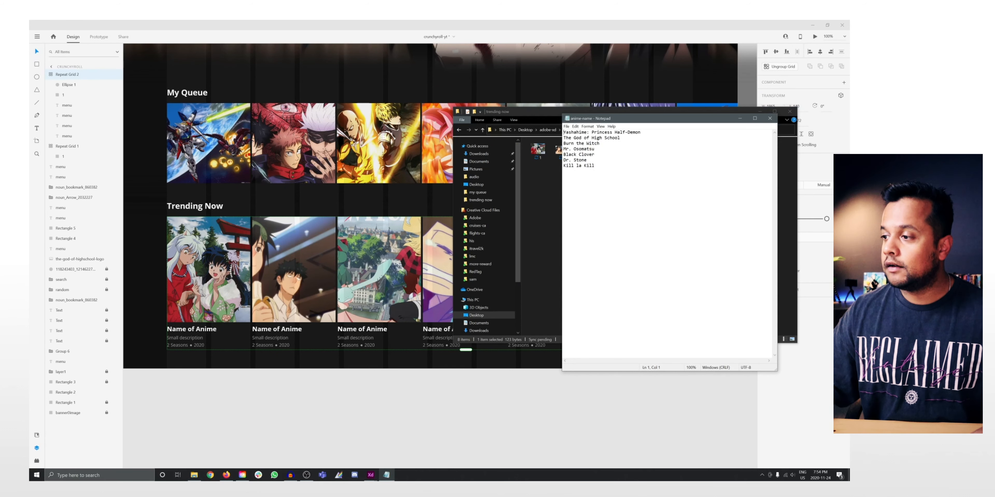
{"action": "key", "text": "ctrl+a"}
{"action": "left_click", "coordinate": [595, 166]}
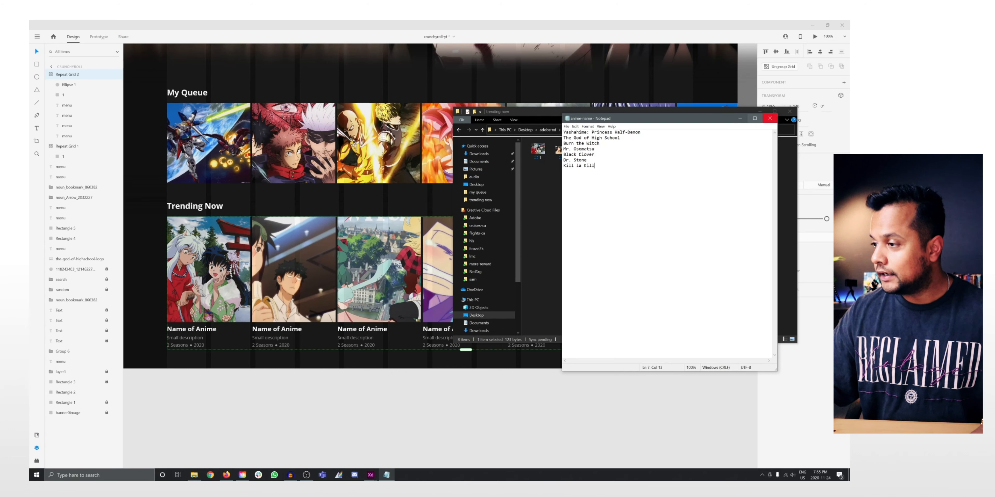
{"action": "key", "text": "ctrl+a"}
{"action": "key", "text": "ctrl+End"}
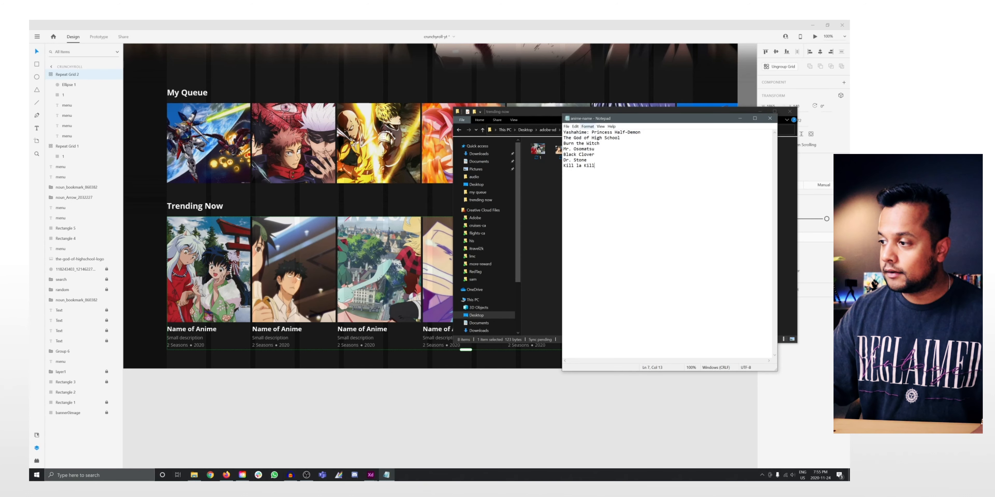
{"action": "left_click", "coordinate": [768, 119]}
{"action": "left_click_drag", "start_coordinate": [713, 150], "coordinate": [191, 329]}
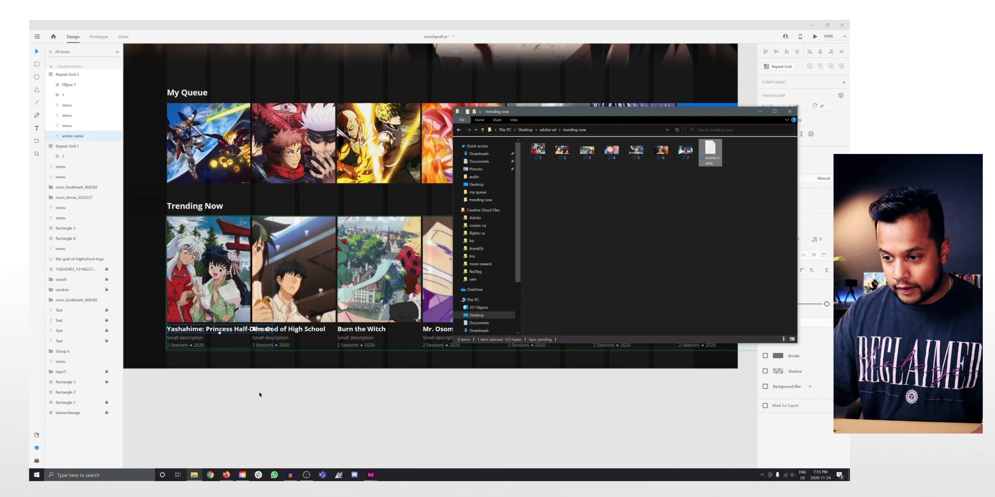
{"action": "left_click", "coordinate": [260, 394]}
Shorten the first Trending Now title to "Yashahime: Princess" by deleting "Half-Demon"
{"action": "left_click", "coordinate": [238, 332]}
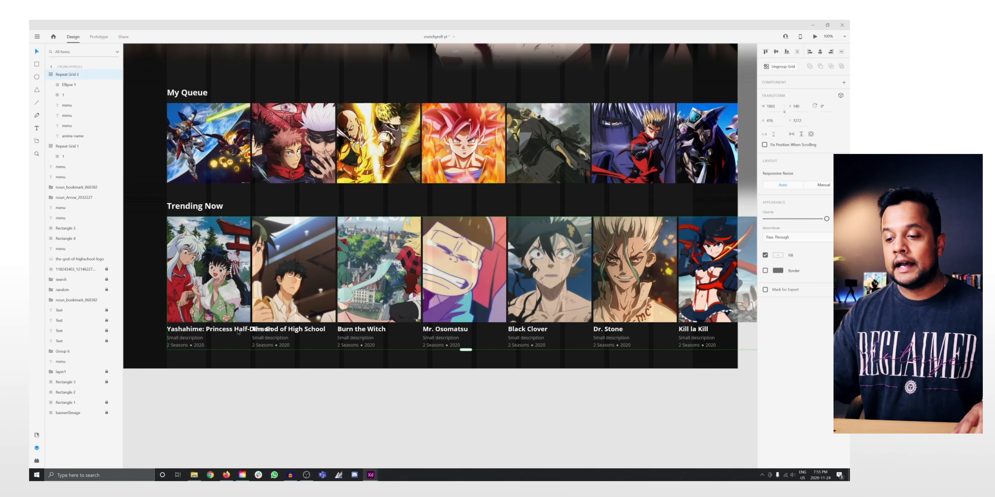
{"action": "double_click", "coordinate": [233, 331]}
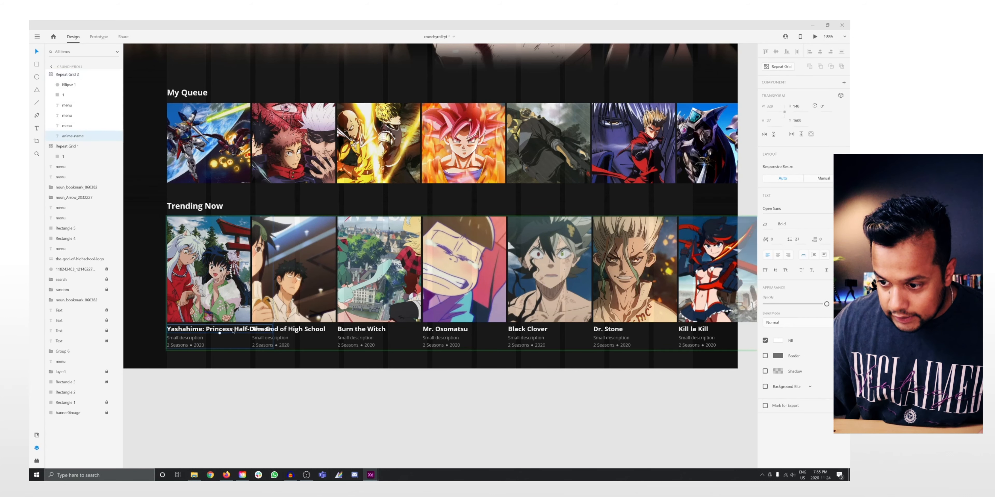
{"action": "double_click", "coordinate": [234, 330]}
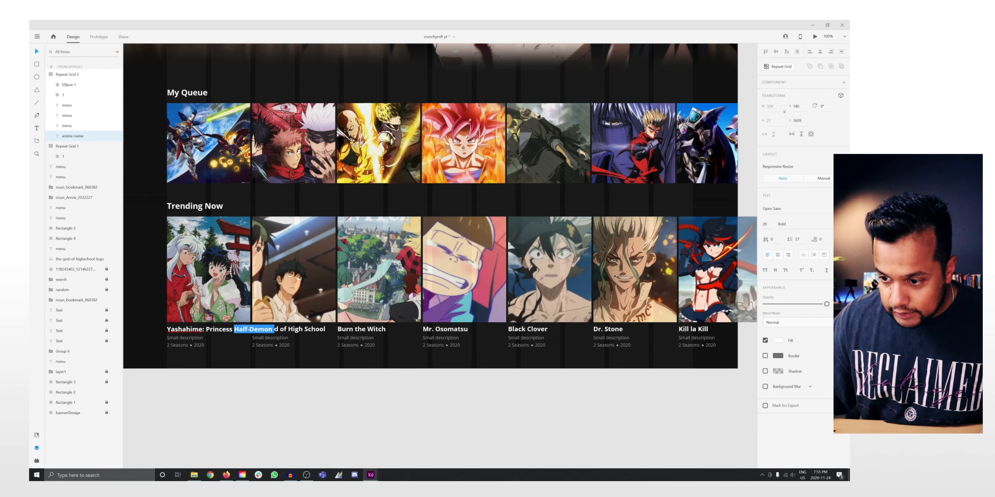
{"action": "key", "text": "BackSpace"}
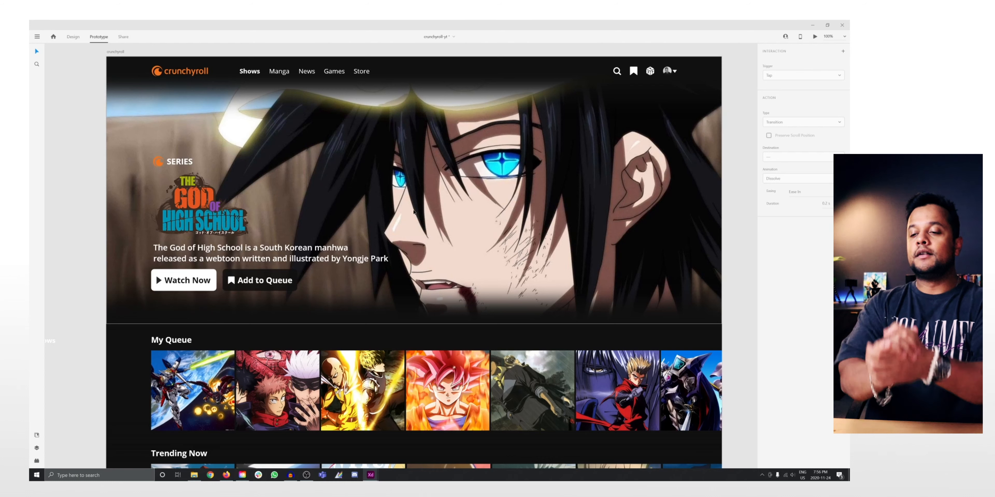
Examine the page from the header to the Trending Now row in Prototype mode
{"action": "left_click_drag", "start_coordinate": [733, 303], "coordinate": [708, 305]}
{"action": "left_click_drag", "start_coordinate": [554, 340], "coordinate": [553, 322]}
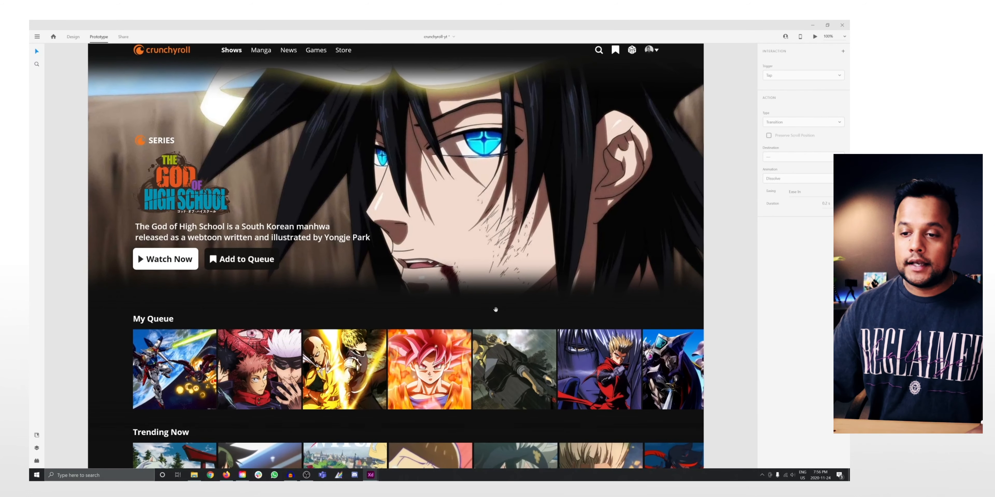
{"action": "scroll", "coordinate": [168, 71], "scroll_direction": "up", "scroll_amount": 1}
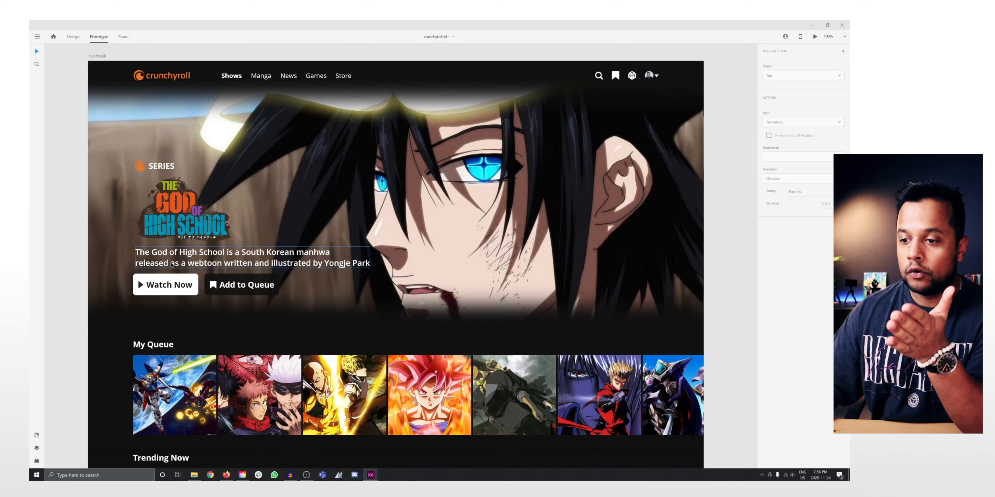
{"action": "scroll", "coordinate": [170, 286], "scroll_direction": "down", "scroll_amount": 6}
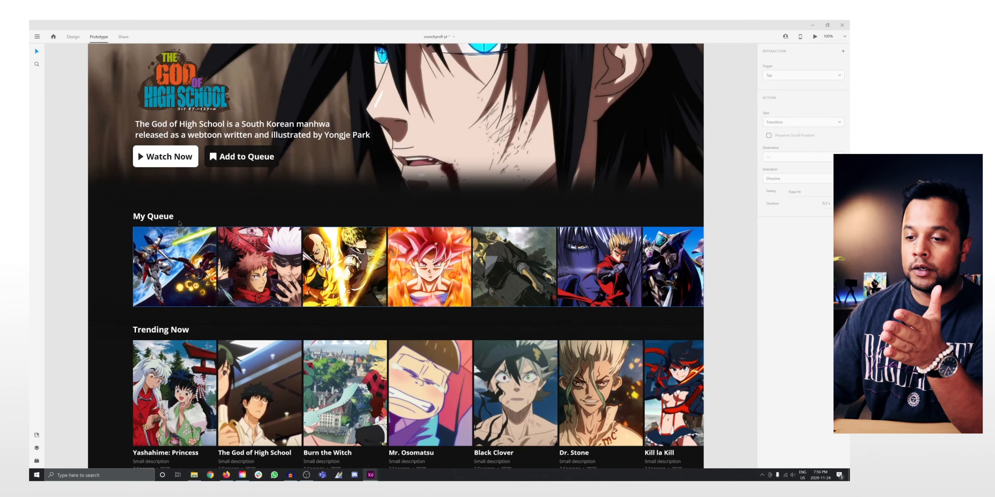
{"action": "scroll", "coordinate": [184, 273], "scroll_direction": "up", "scroll_amount": 4}
{"action": "scroll", "coordinate": [184, 273], "scroll_direction": "up", "scroll_amount": 2}
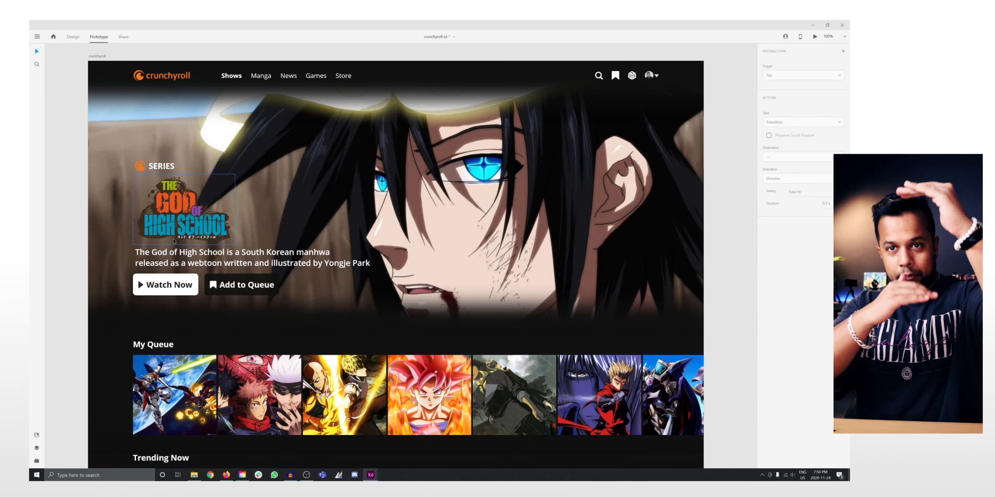
{"action": "scroll", "coordinate": [71, 49], "scroll_direction": "up", "scroll_amount": 2}
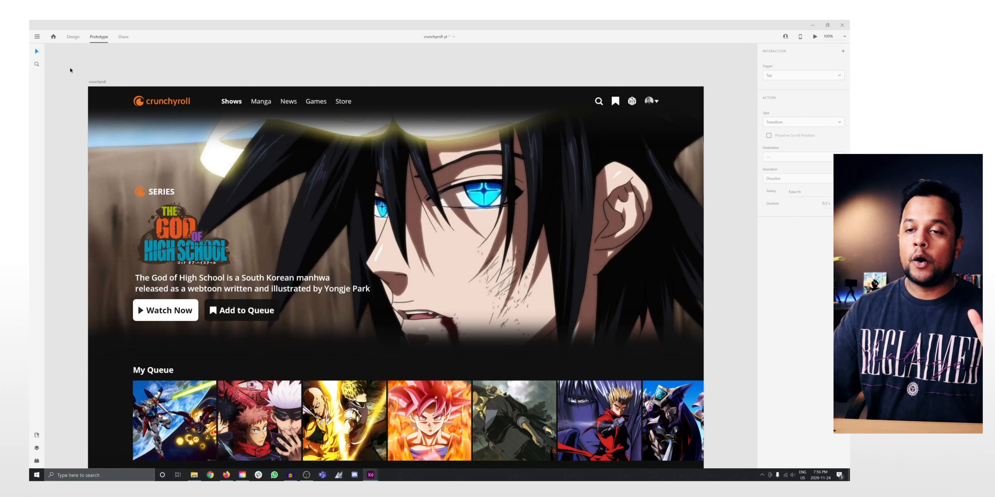
Return to Design mode, unlock the crunchyroll logo and navigation links from Shows to Store, and group them together
{"action": "left_click", "coordinate": [74, 37]}
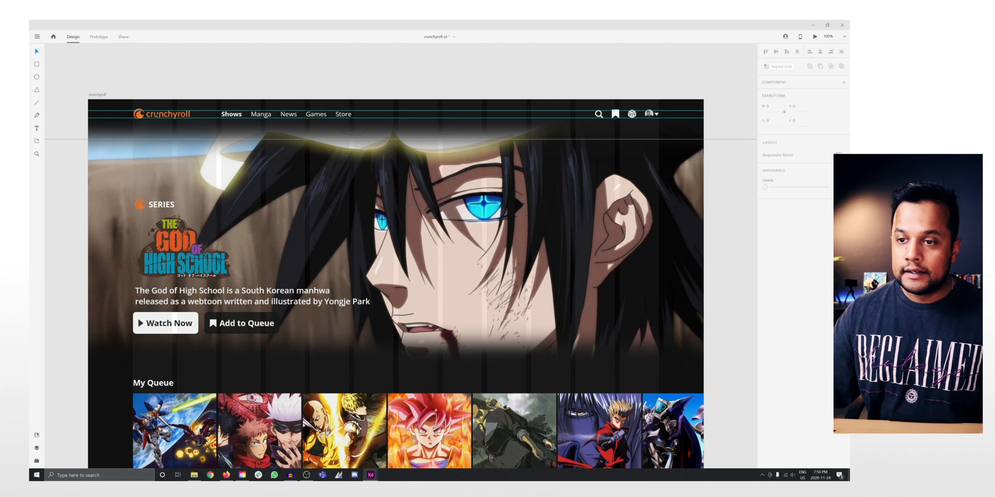
{"action": "left_click", "coordinate": [142, 116]}
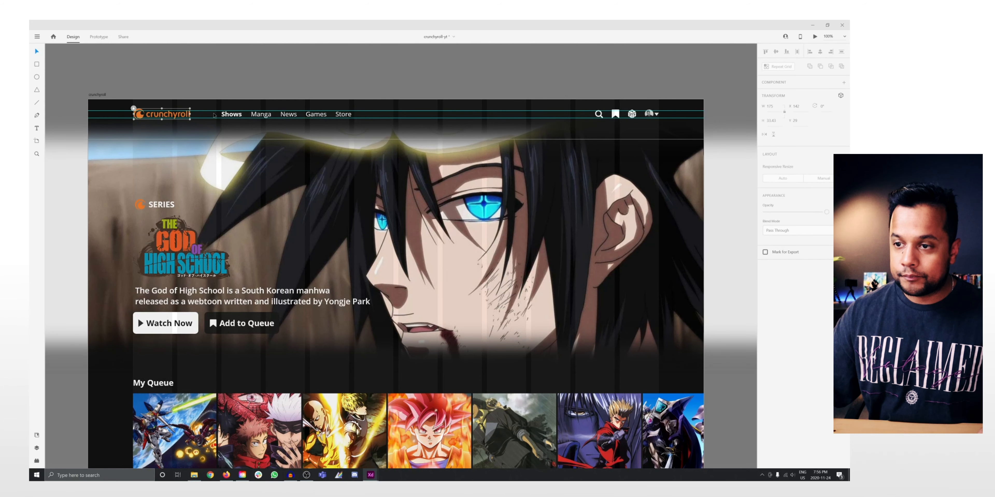
{"action": "left_click", "coordinate": [226, 116]}
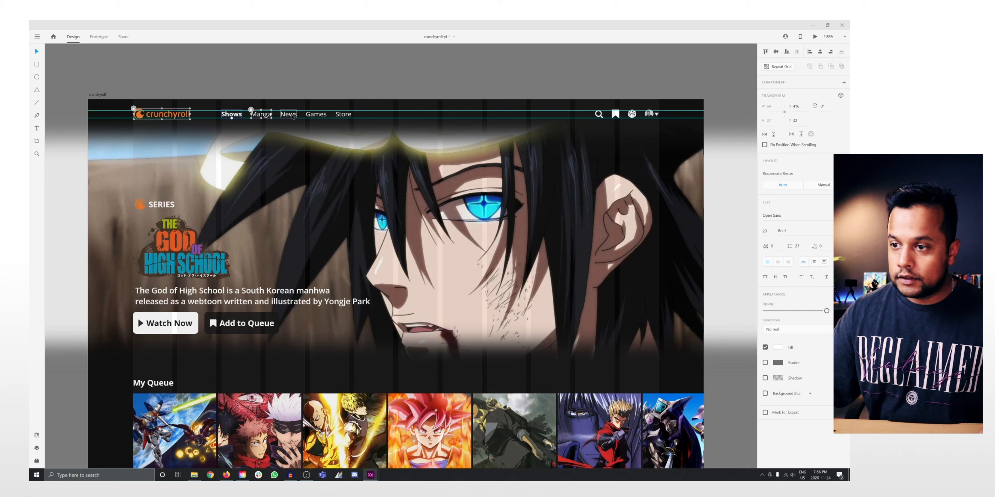
{"action": "key", "text": "ctrl+l"}
{"action": "key", "text": "ctrl+l"}
{"action": "key", "text": "ctrl+g"}
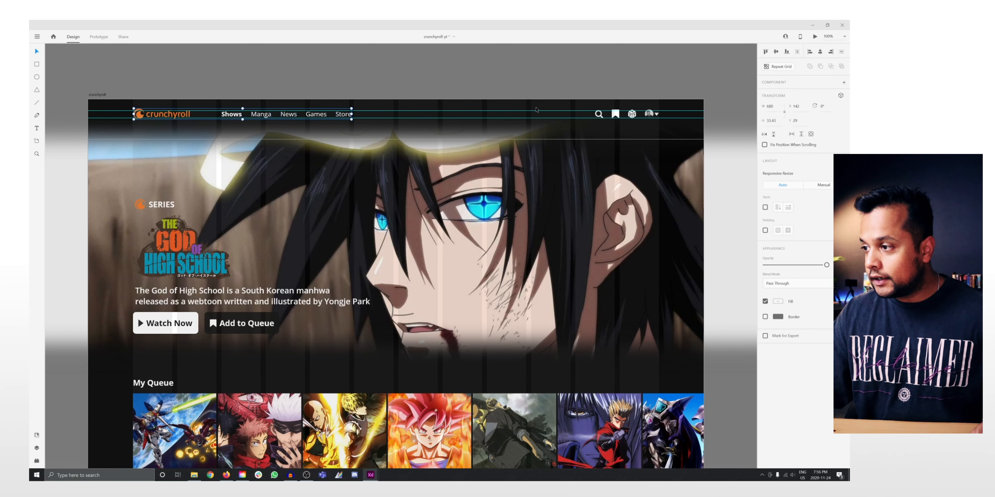
Combine the logo and navigation group with the search, bookmark, random and profile icons into a single header group
{"action": "left_click", "coordinate": [615, 116], "text": "shift"}
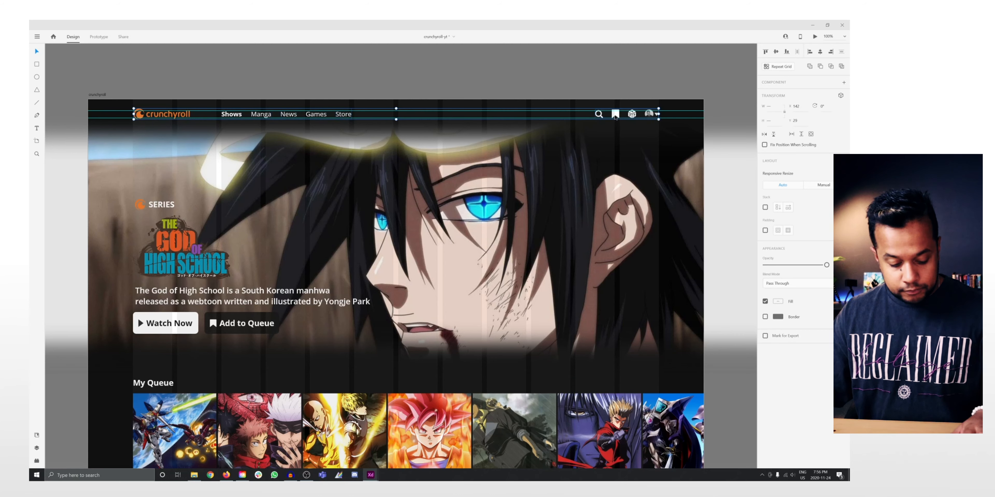
{"action": "key", "text": "ctrl+g"}
{"action": "scroll", "coordinate": [158, 208], "scroll_direction": "down", "scroll_amount": 3}
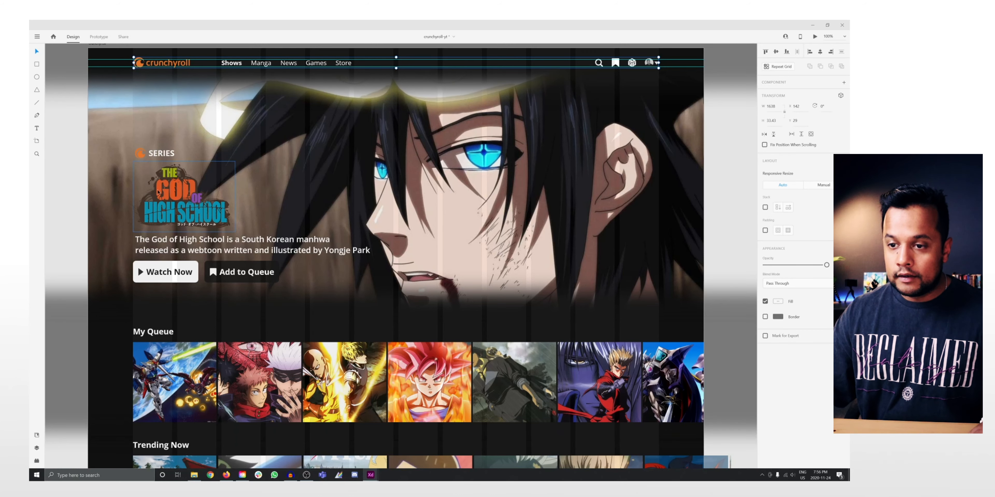
Group the SERIES label, The God of High School logo, description and the Watch Now and Add to Queue buttons together
{"action": "left_click", "coordinate": [159, 153]}
{"action": "left_click", "coordinate": [186, 197], "text": "shift"}
{"action": "left_click", "coordinate": [231, 245], "text": "shift"}
{"action": "left_click", "coordinate": [158, 271], "text": "shift"}
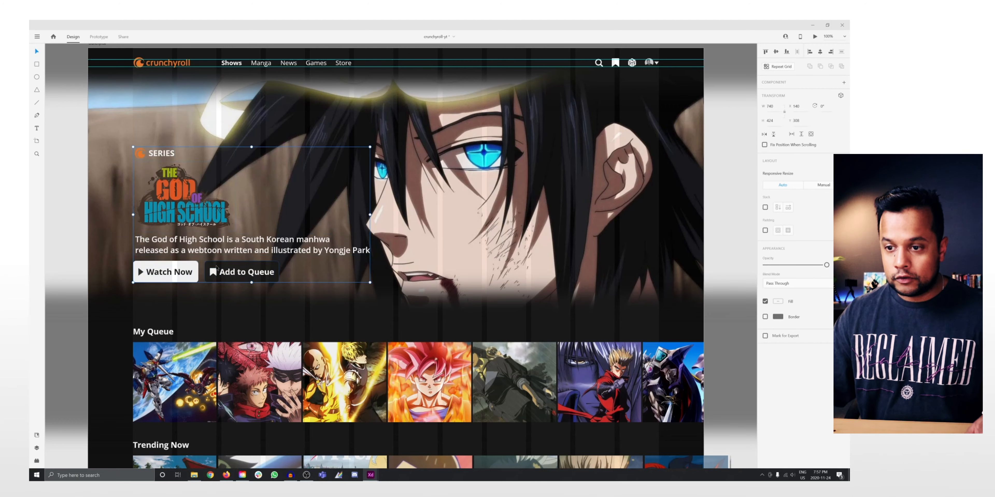
Group the My Queue heading with its row of anime images
{"action": "scroll", "coordinate": [217, 268], "scroll_direction": "down", "scroll_amount": 9}
{"action": "left_click", "coordinate": [222, 257]}
{"action": "left_click", "coordinate": [156, 180], "text": "shift"}
{"action": "key", "text": "ctrl+g"}
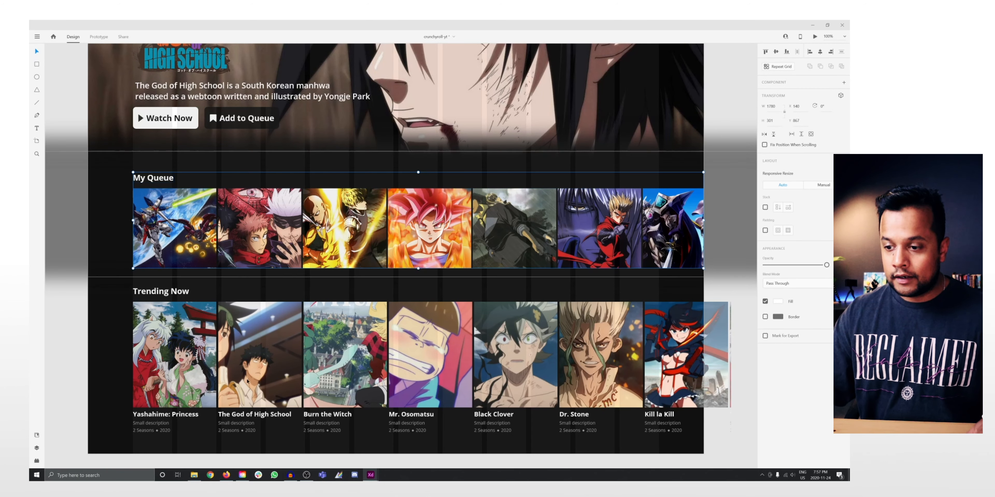
Distribute the header, hero content and My Queue groups vertically so the gaps between them are equal
{"action": "scroll", "coordinate": [246, 347], "scroll_direction": "down", "scroll_amount": 4}
{"action": "scroll", "coordinate": [245, 370], "scroll_direction": "up", "scroll_amount": 5}
{"action": "scroll", "coordinate": [245, 370], "scroll_direction": "up", "scroll_amount": 5}
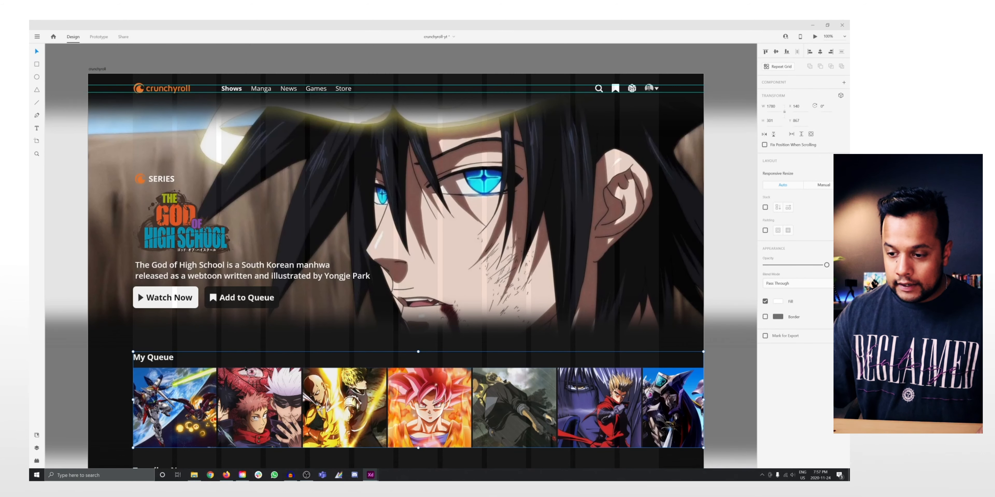
{"action": "scroll", "coordinate": [221, 357], "scroll_direction": "down", "scroll_amount": 1}
{"action": "scroll", "coordinate": [144, 363], "scroll_direction": "up", "scroll_amount": 2}
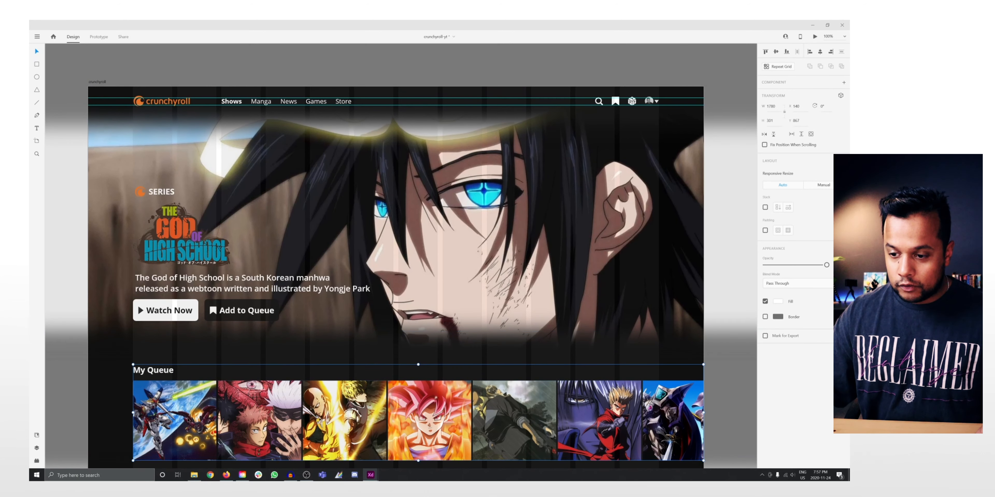
{"action": "left_click", "coordinate": [186, 249], "text": "shift"}
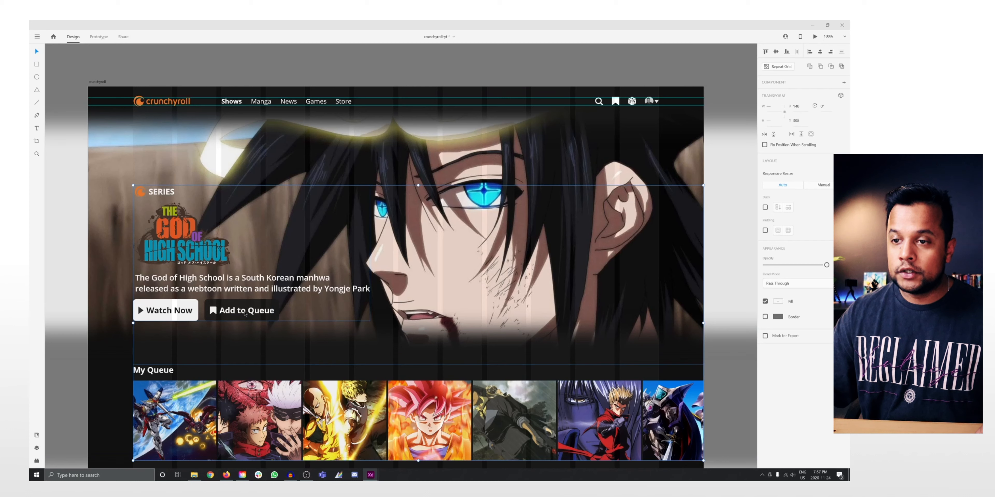
{"action": "left_click", "coordinate": [175, 103], "text": "shift"}
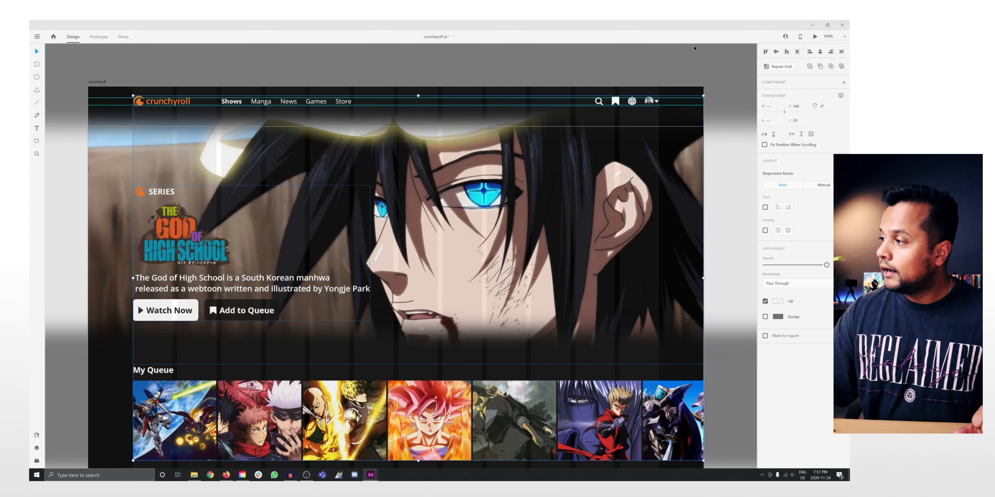
{"action": "left_click", "coordinate": [841, 52]}
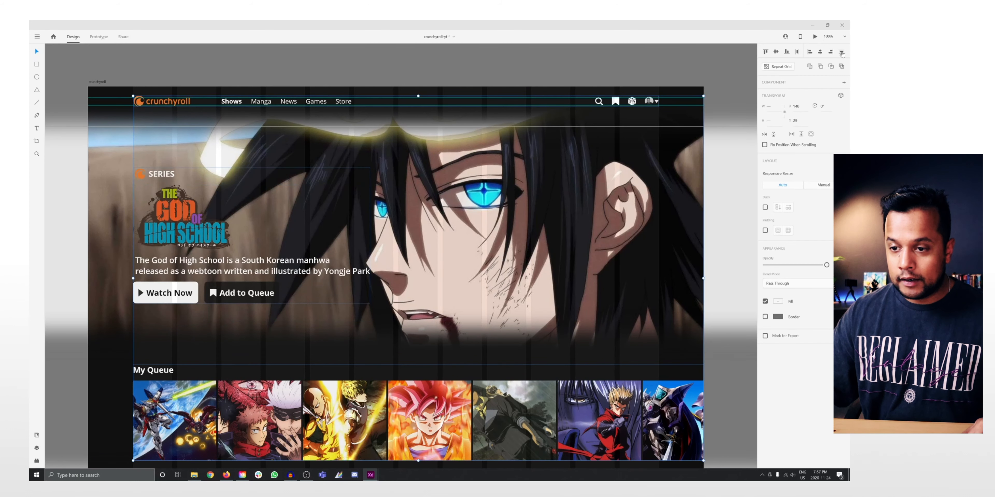
Switch to Prototype mode and review the homepage's header and hero section without the layout grid
{"action": "left_click", "coordinate": [98, 37]}
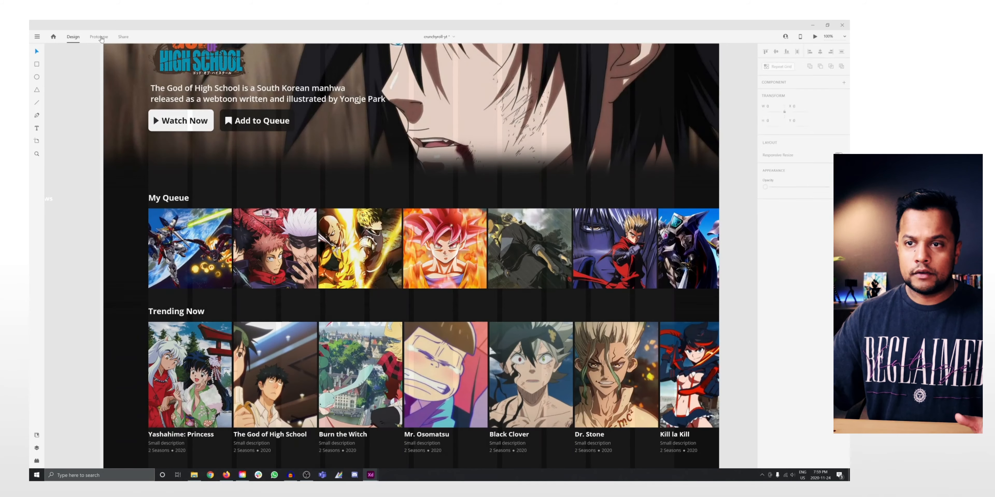
{"action": "scroll", "coordinate": [95, 61], "scroll_direction": "up", "scroll_amount": 1}
{"action": "scroll", "coordinate": [89, 77], "scroll_direction": "up", "scroll_amount": 6}
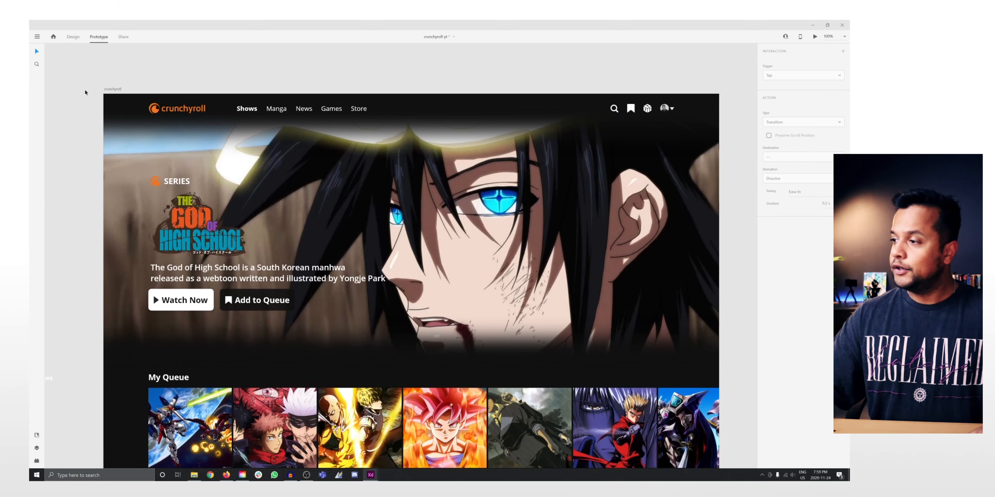